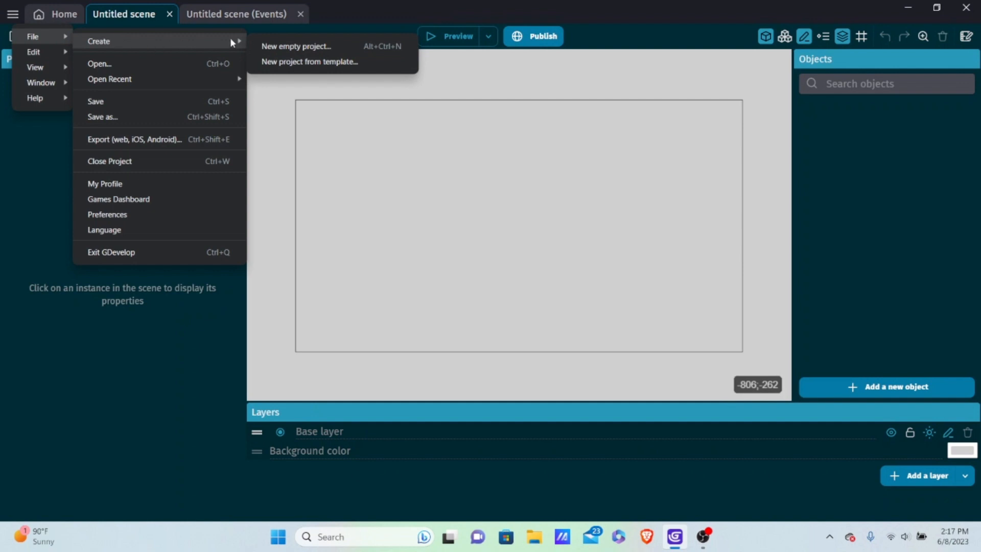
# Create a new Sprite object from scratch and name it Cursor
pyautogui.click(641, 190)
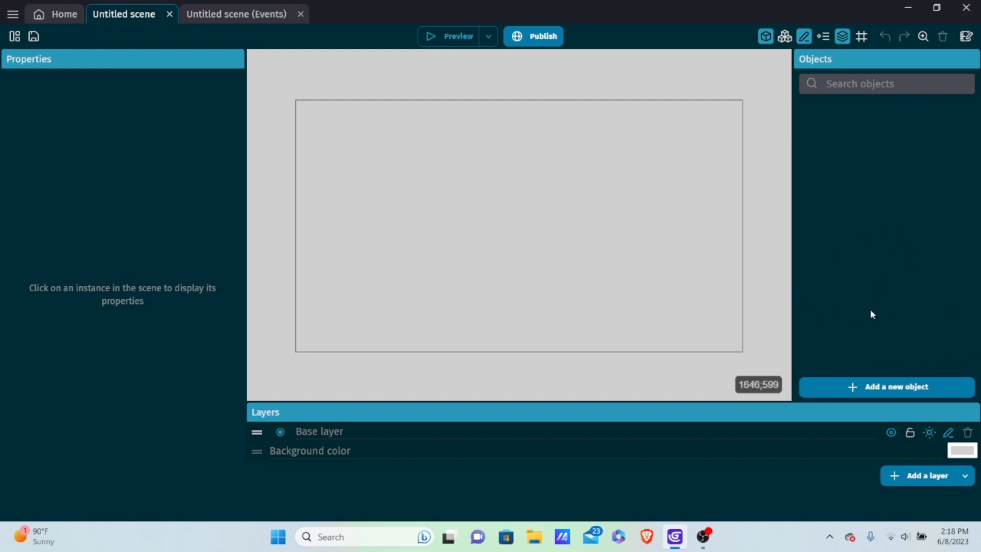
pyautogui.click(852, 384)
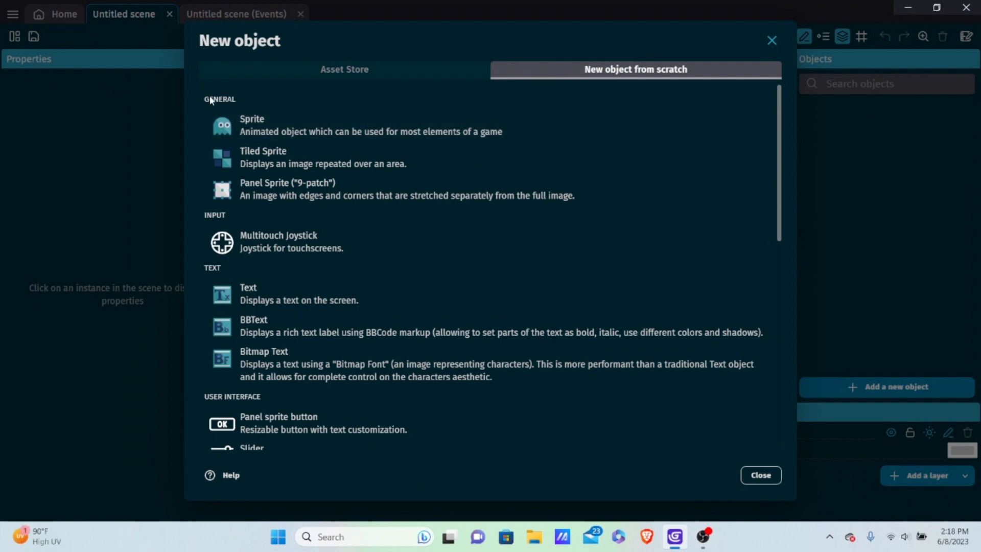
pyautogui.click(250, 123)
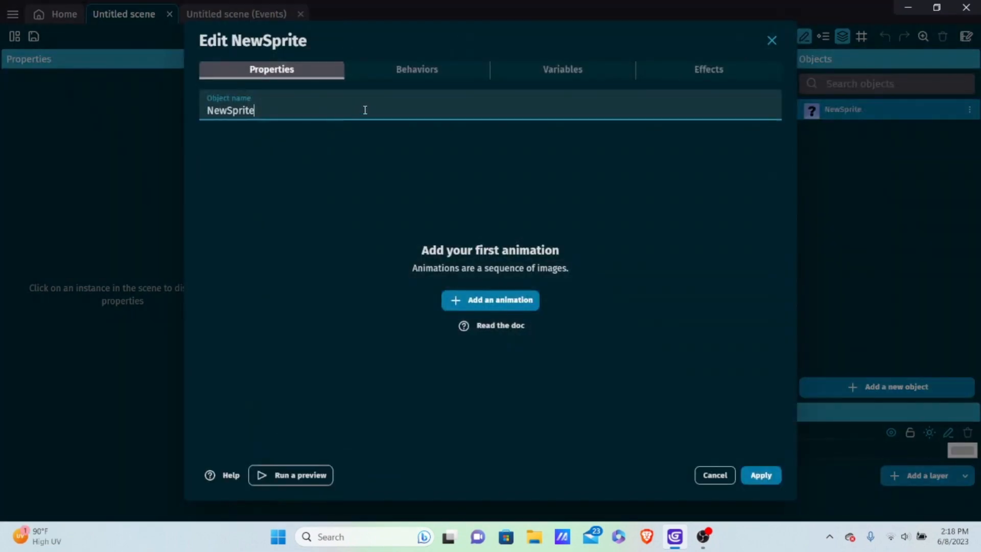
pyautogui.hotkey('ctrl', 'a')
pyautogui.press('BackSpace')
pyautogui.write('Cursor')
# Add an animation to the Cursor object and search the asset store for "cursor" images
pyautogui.click(491, 300)
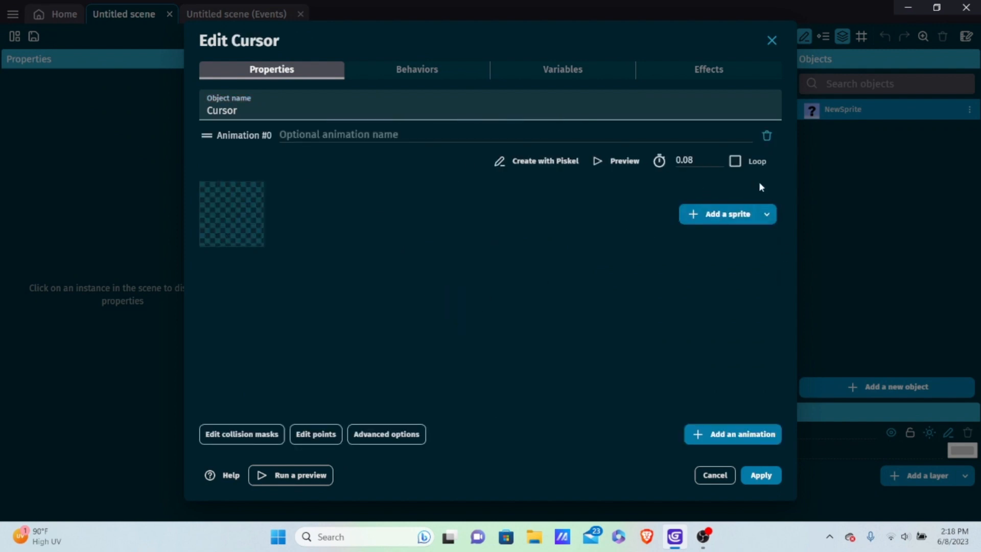
pyautogui.click(767, 215)
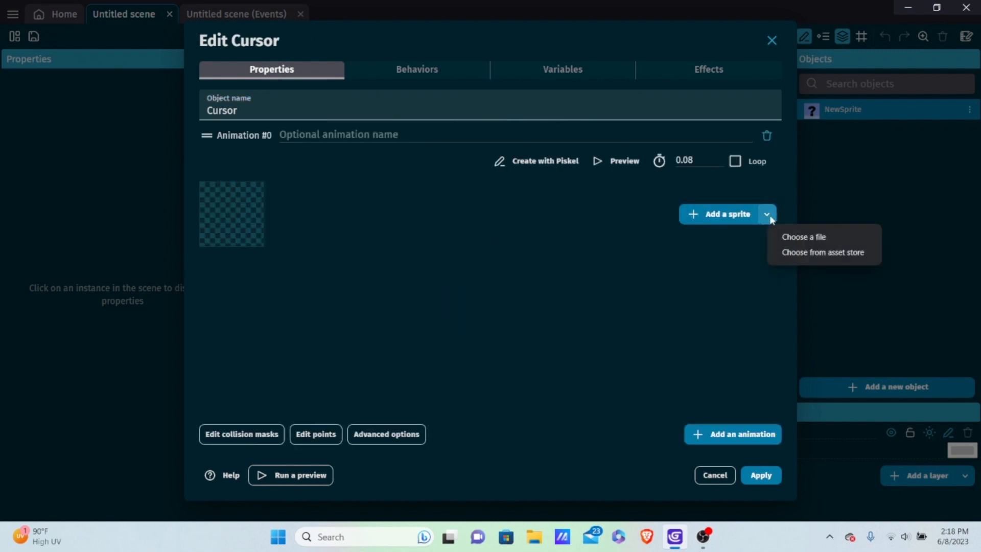
pyautogui.click(804, 252)
pyautogui.click(351, 100)
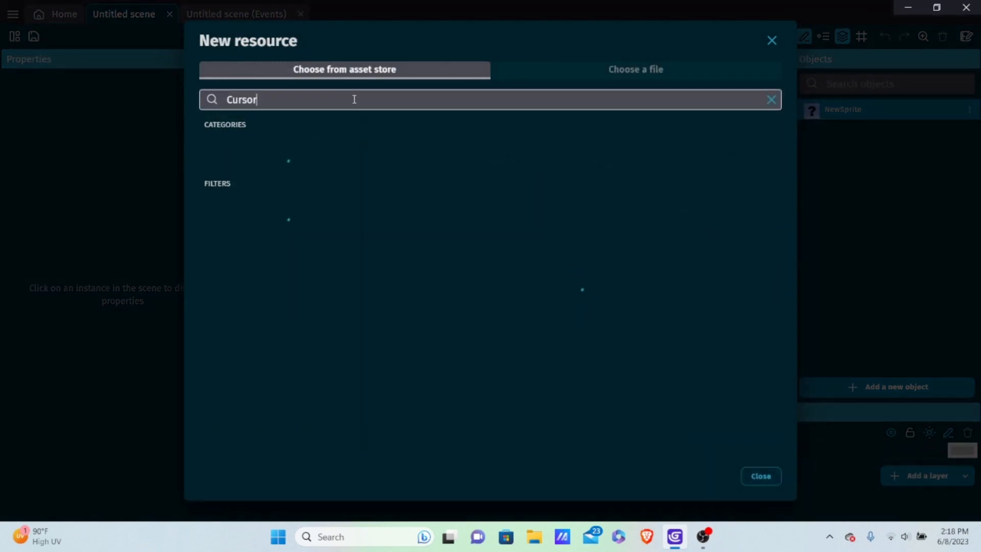
pyautogui.press('BackSpace')
pyautogui.press('BackSpace')
pyautogui.press('BackSpace')
pyautogui.press('BackSpace')
pyautogui.press('BackSpace')
pyautogui.press('BackSpace')
pyautogui.write('cursor')
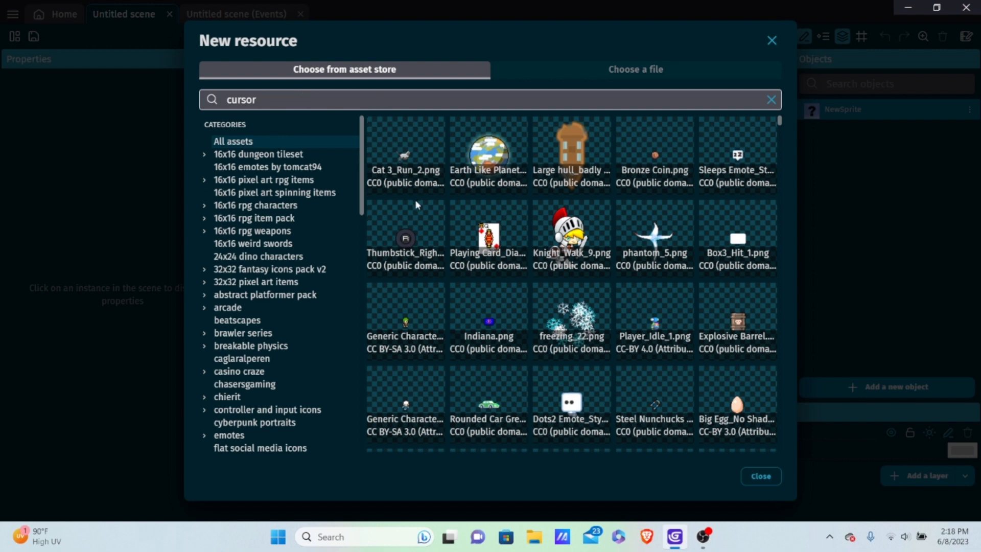
# Choose the bold white crosshair Cursor.png as the animation's sprite and apply the object changes
pyautogui.scroll(-3, 408, 204)
pyautogui.scroll(1, 415, 205)
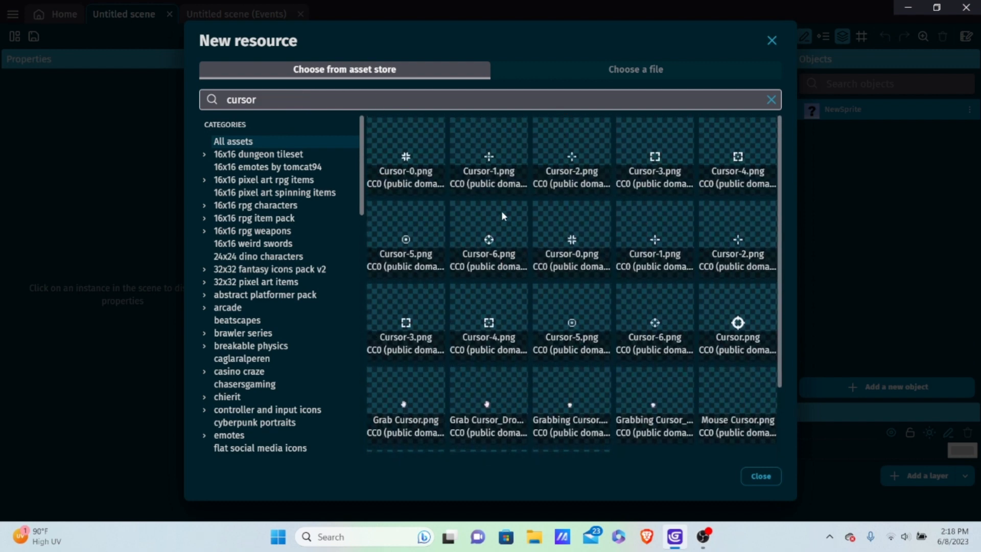
pyautogui.click(735, 318)
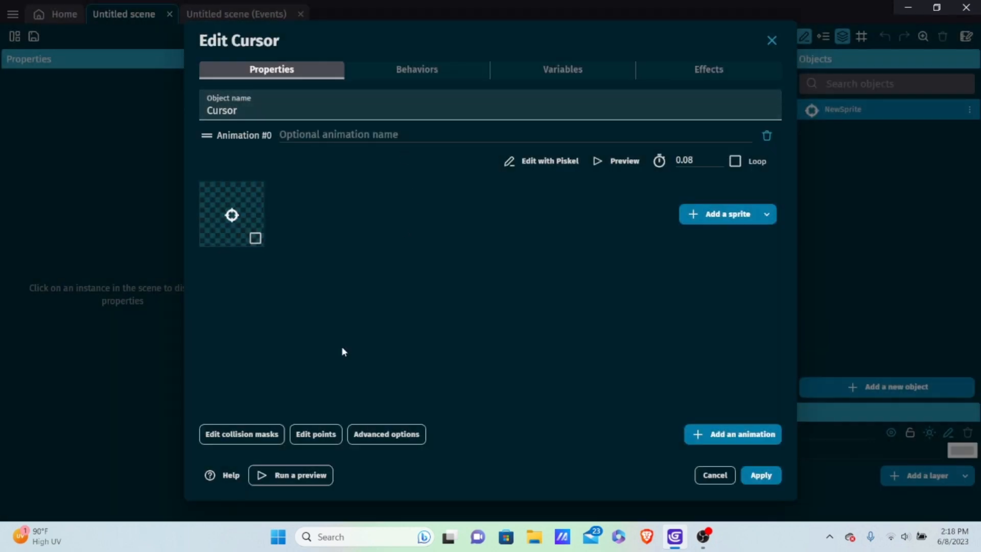
pyautogui.click(766, 476)
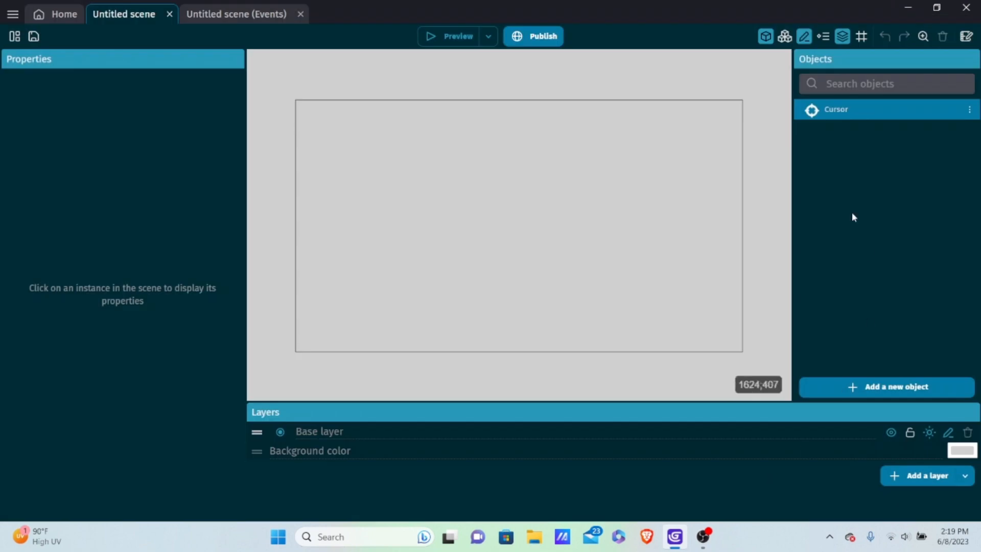
# Place a Cursor instance near the middle of the scene, check it in a preview and close the preview
pyautogui.moveTo(830, 112)
pyautogui.mouseDown()
pyautogui.moveTo(837, 113)
pyautogui.moveTo(531, 215)
pyautogui.mouseUp()
pyautogui.click(441, 36)
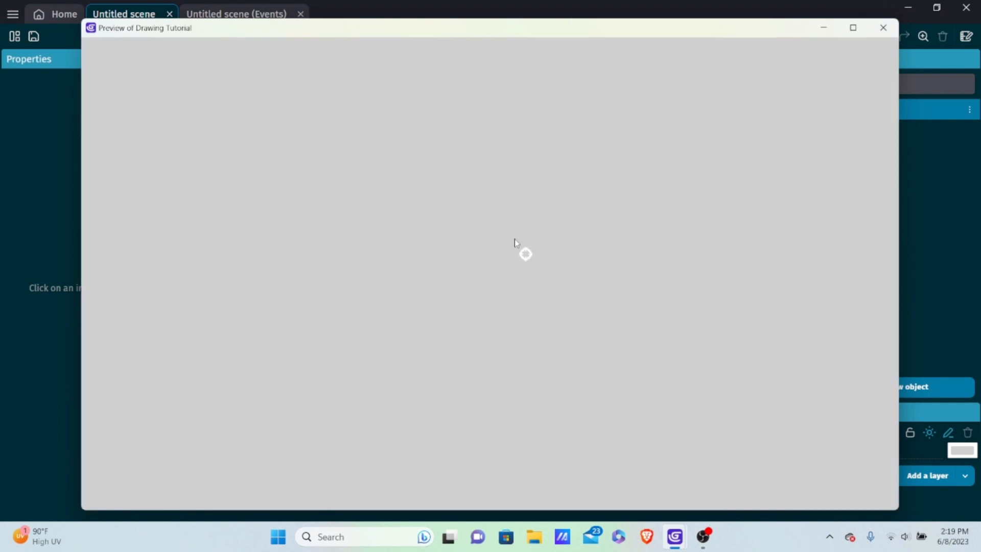
pyautogui.click(882, 29)
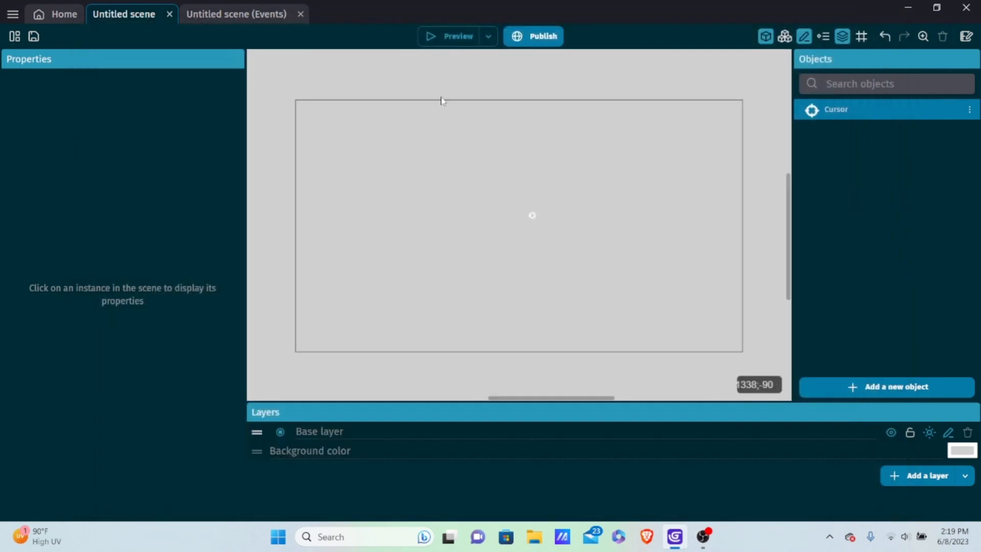
# Search the project's available extensions for "Mouse" and look through the matches
pyautogui.click(238, 14)
pyautogui.click(122, 13)
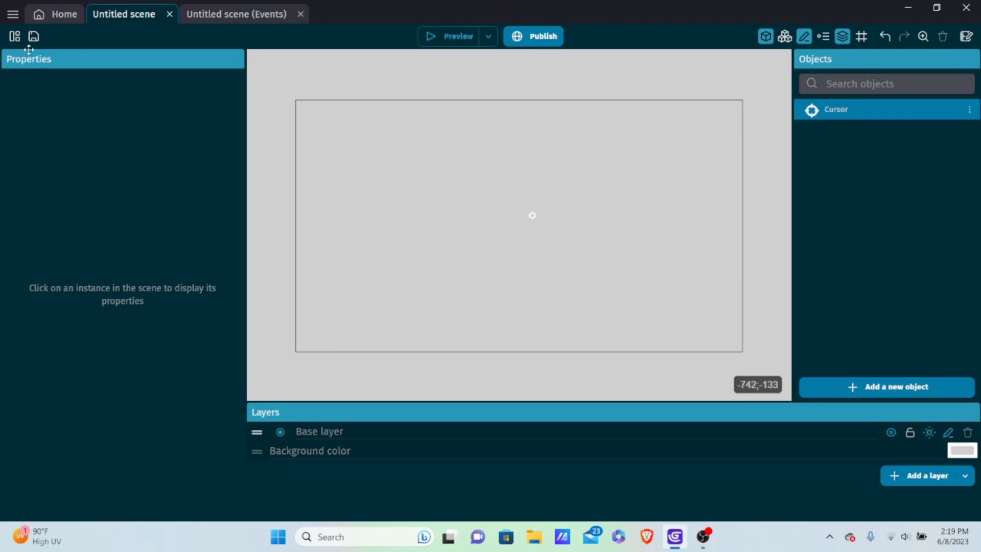
pyautogui.click(14, 36)
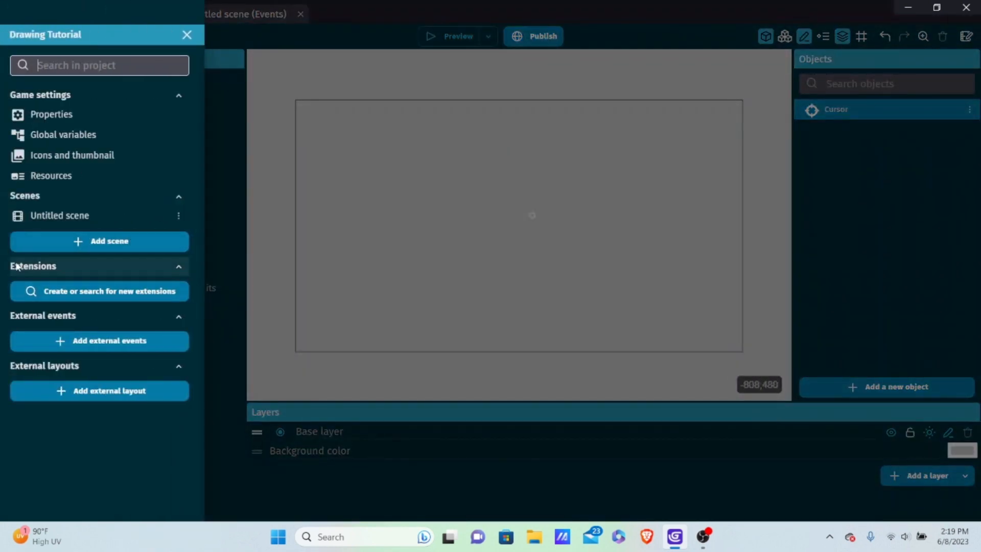
pyautogui.click(83, 284)
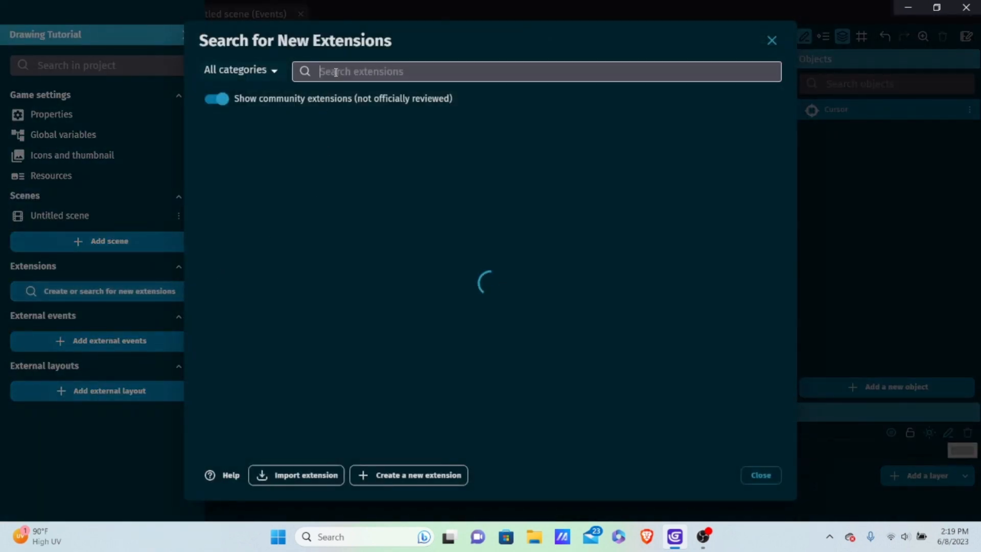
pyautogui.click(335, 72)
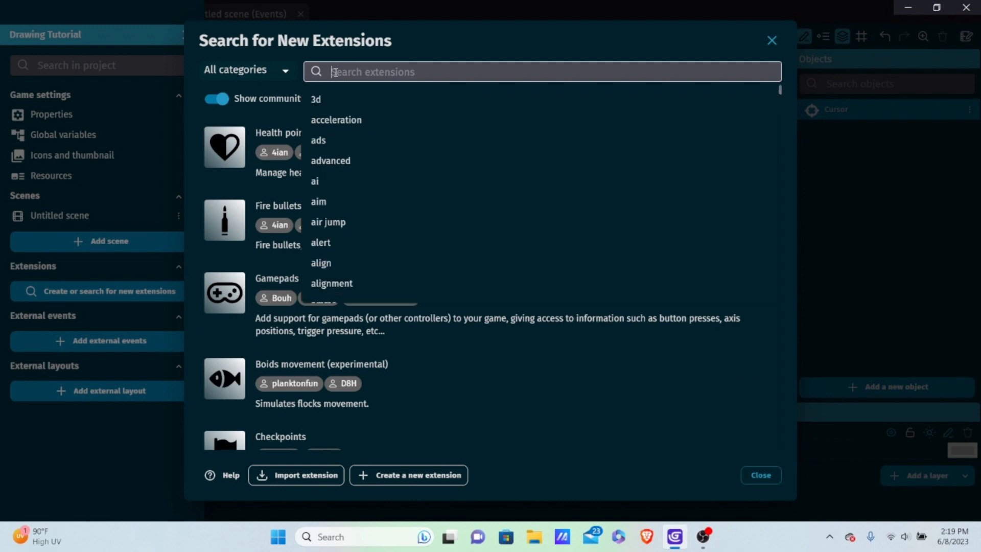
pyautogui.write('Mouse')
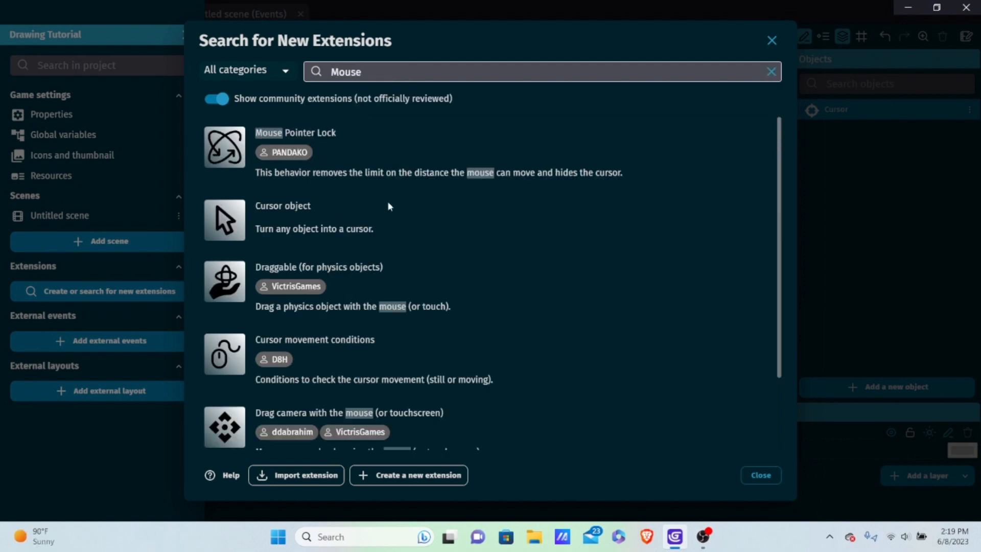
pyautogui.scroll(-2, 337, 184)
pyautogui.scroll(2, 335, 179)
pyautogui.scroll(-2, 381, 200)
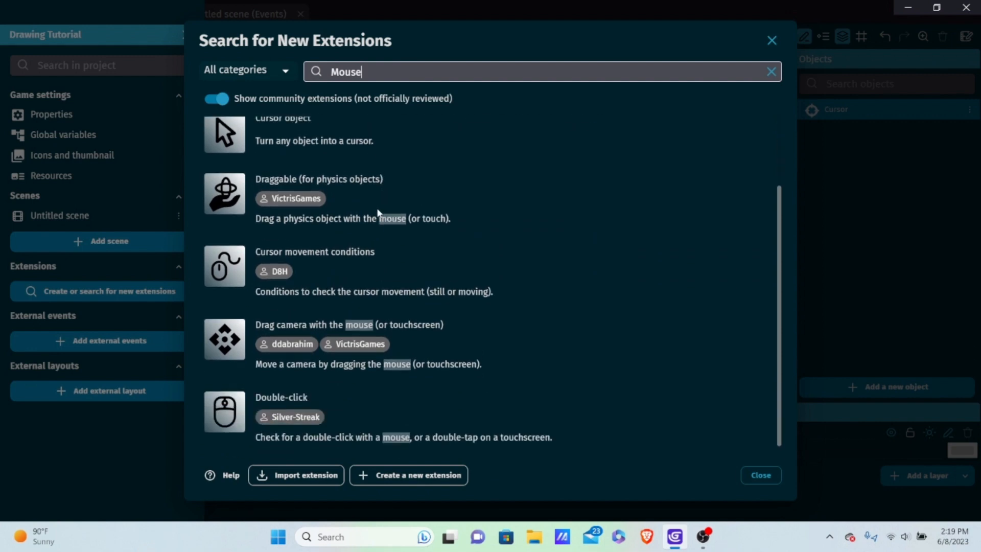
pyautogui.scroll(2, 344, 217)
pyautogui.scroll(-2, 345, 216)
pyautogui.scroll(2, 342, 219)
# Install the Cursor object extension in the project and return to the scene
pyautogui.click(343, 222)
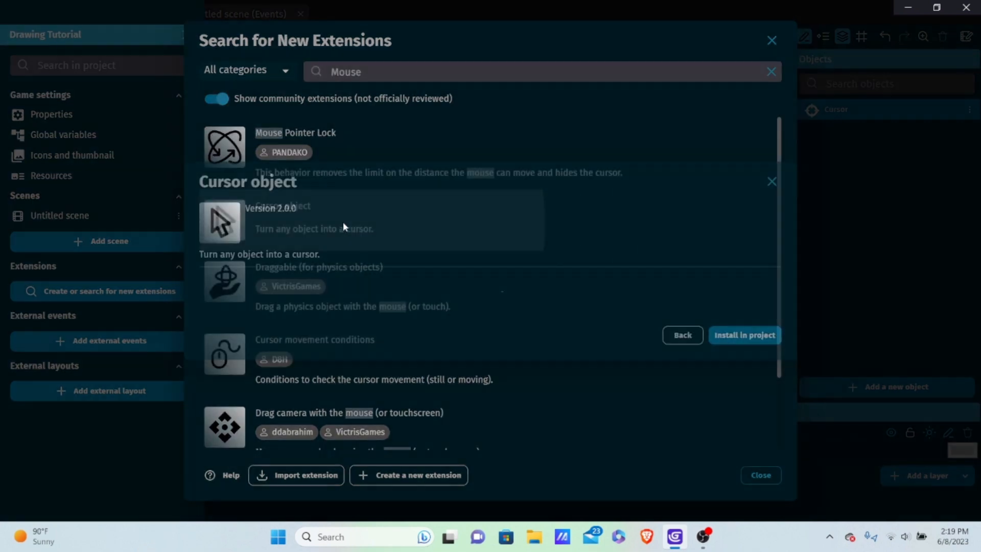
pyautogui.click(746, 359)
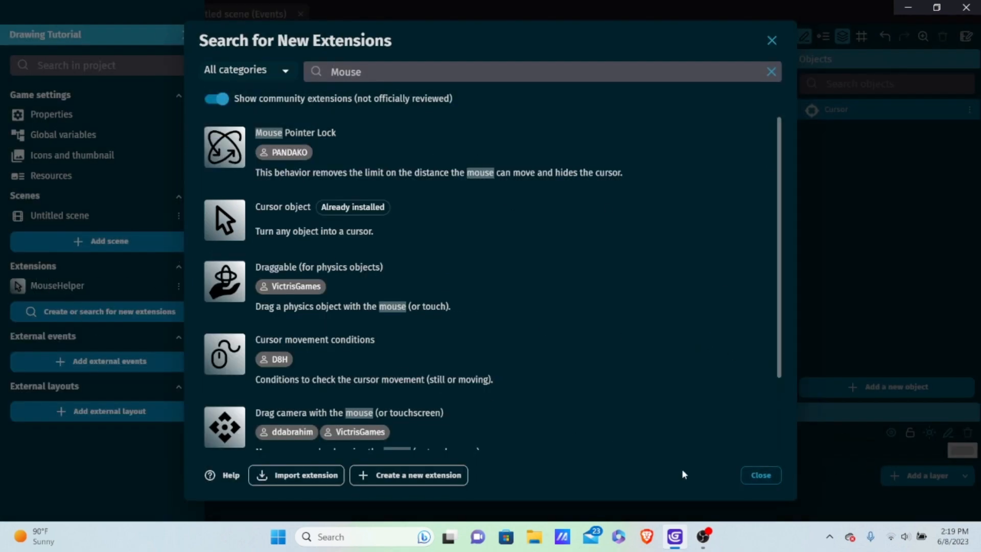
pyautogui.click(764, 476)
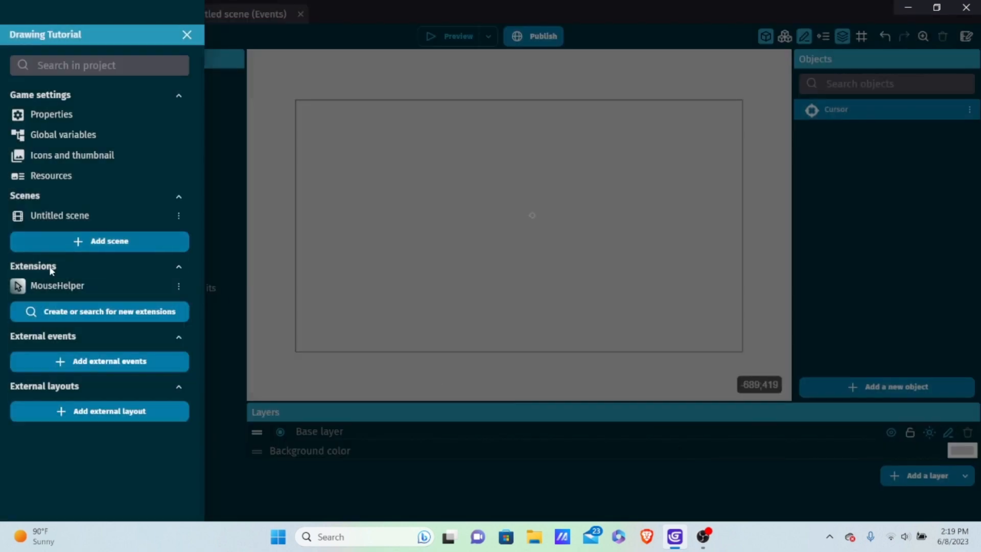
pyautogui.click(685, 176)
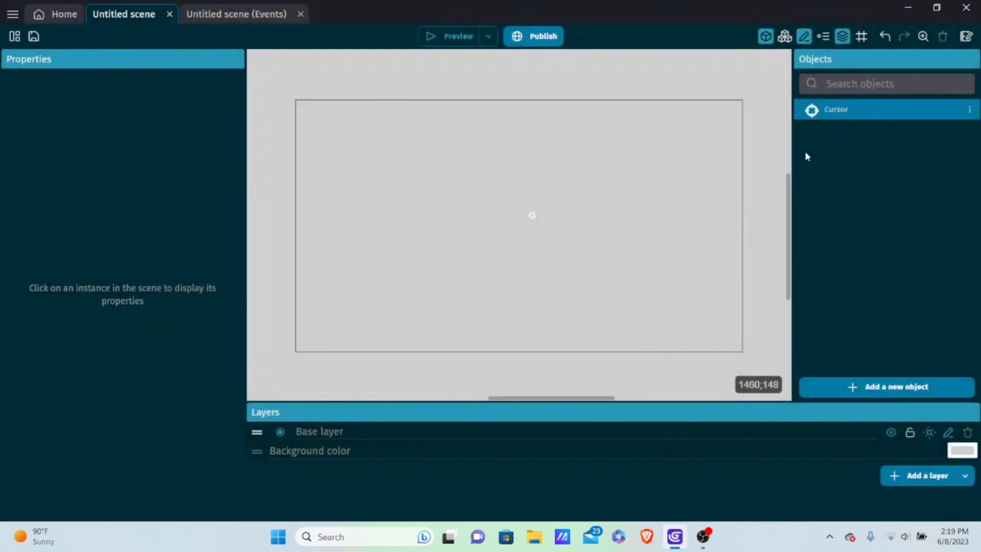
# Add the Cursor behavior to the Cursor object, apply it, and test the custom mouse cursor in a preview
pyautogui.doubleClick(831, 111)
pyautogui.click(448, 70)
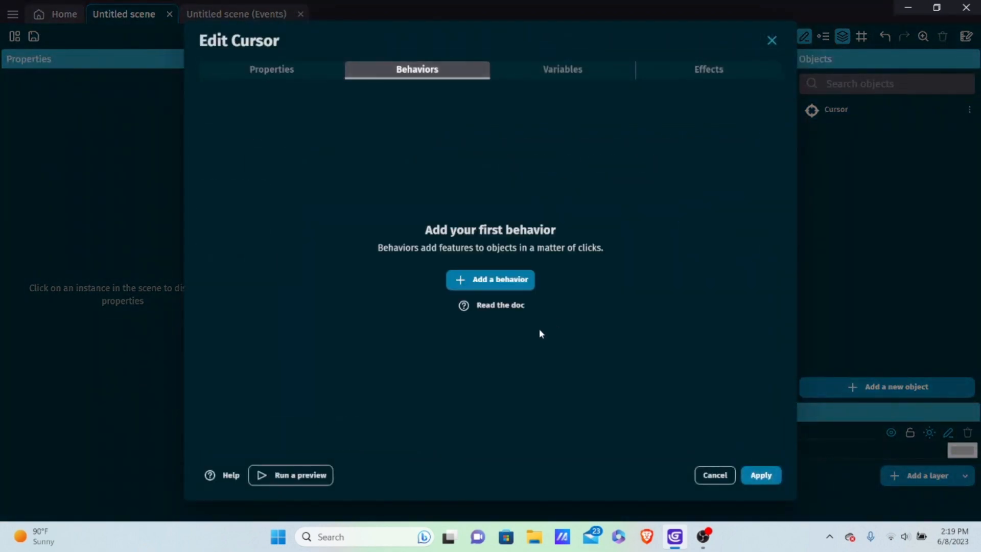
pyautogui.click(516, 289)
pyautogui.scroll(-3, 443, 194)
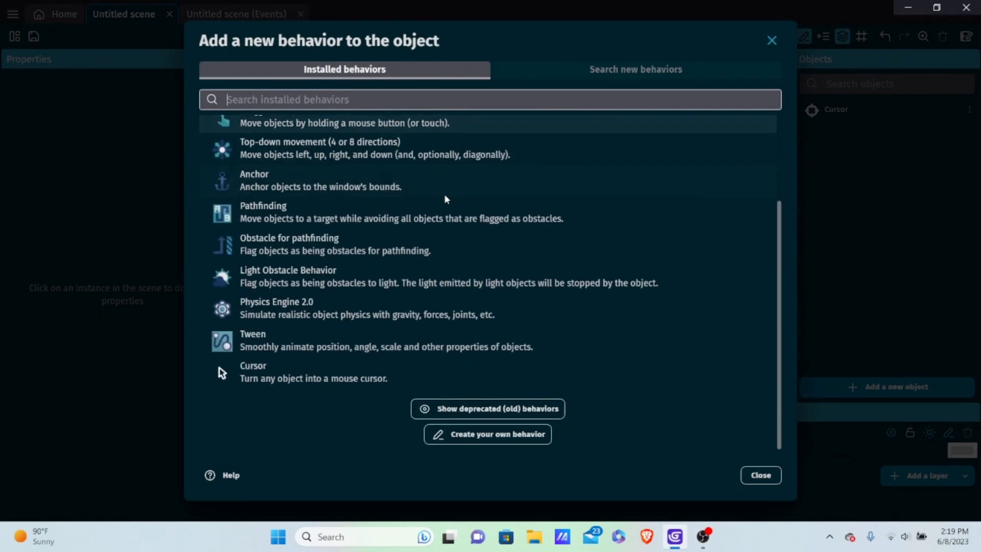
pyautogui.click(276, 379)
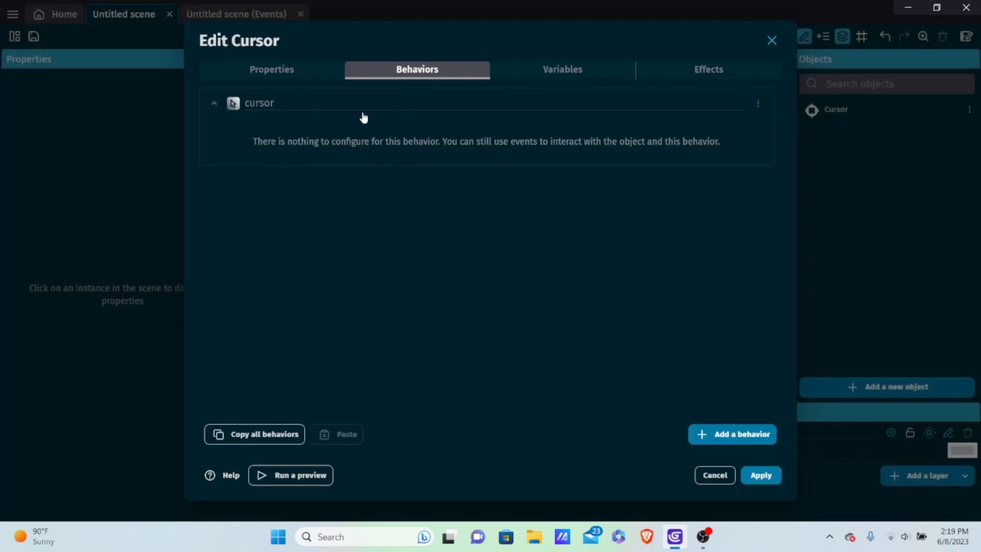
pyautogui.click(761, 475)
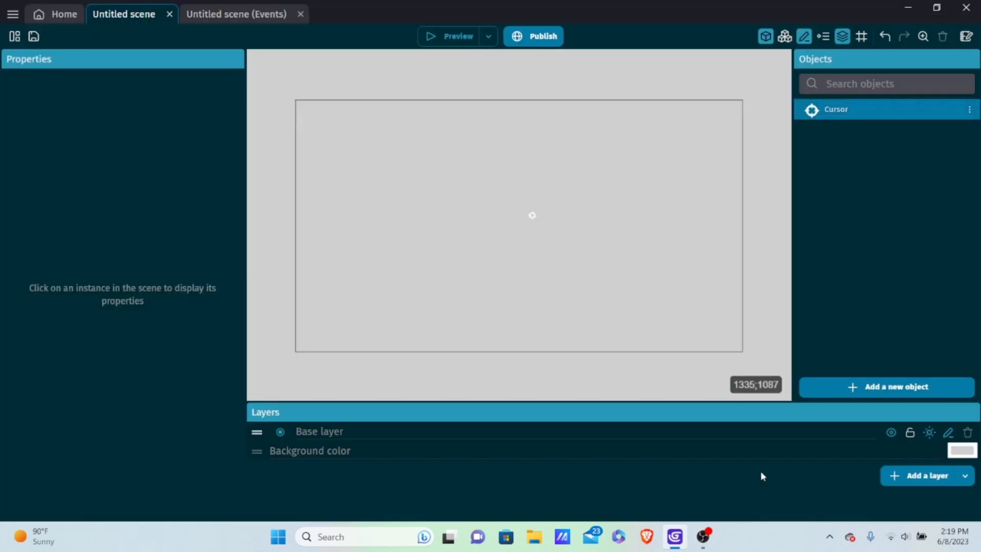
pyautogui.click(447, 37)
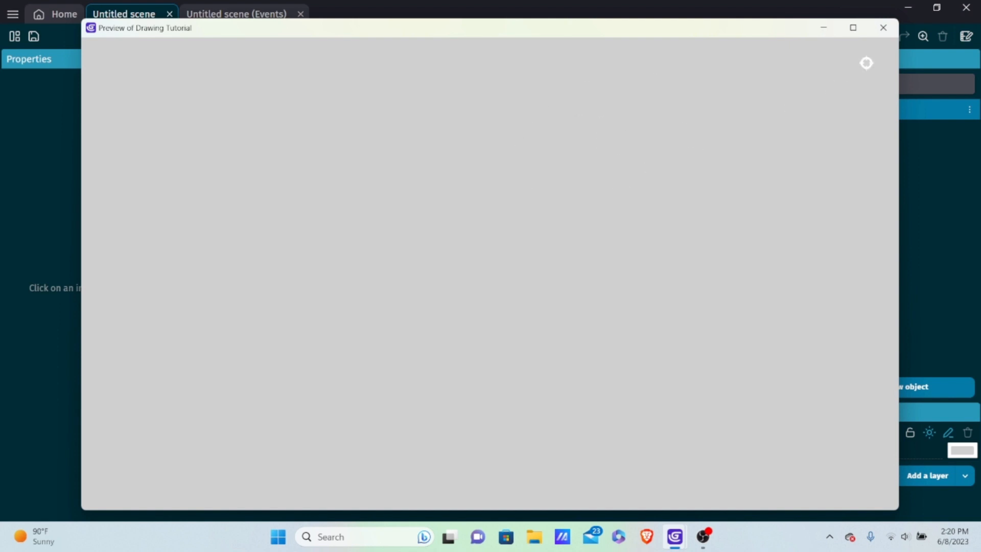
pyautogui.click(884, 27)
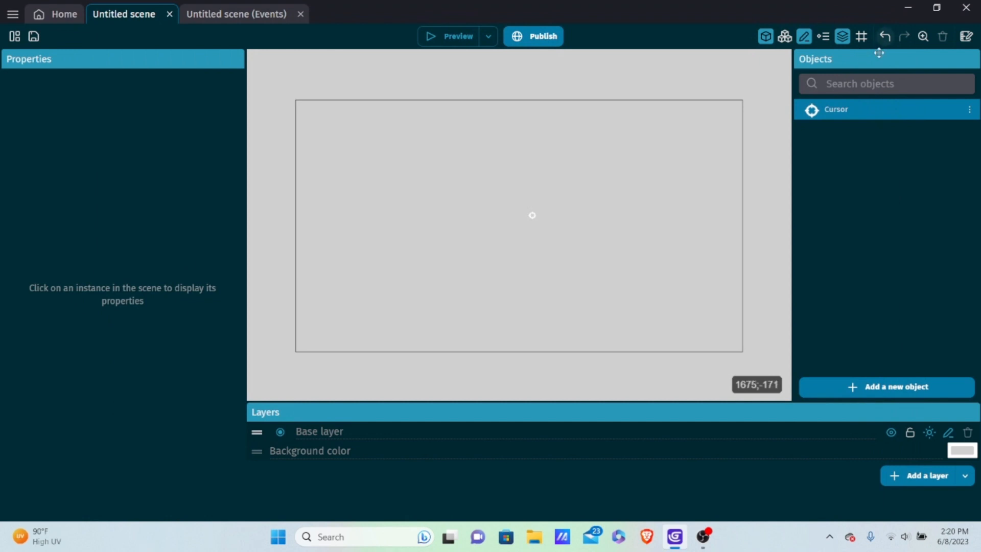
# Create another Sprite object from scratch and name it Circle
pyautogui.click(853, 390)
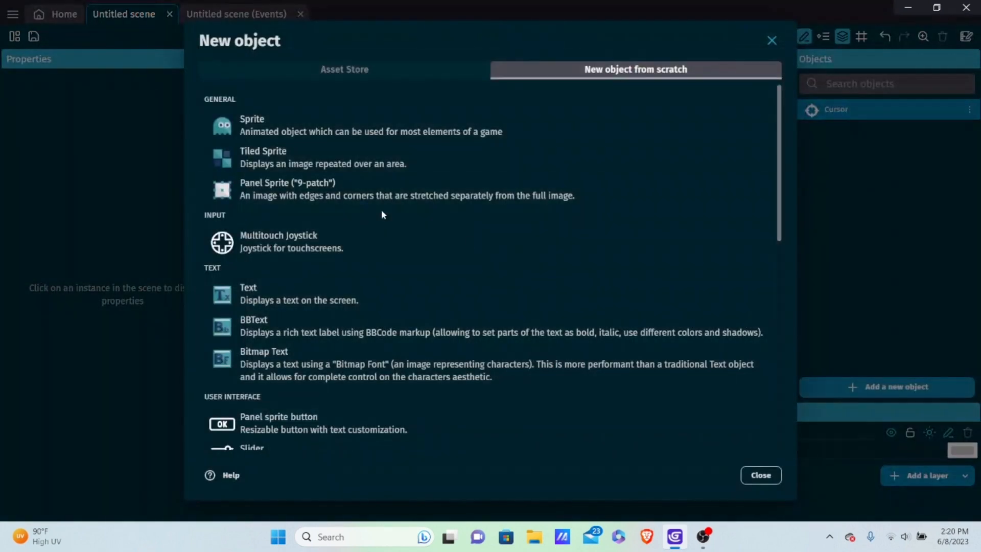
pyautogui.click(308, 132)
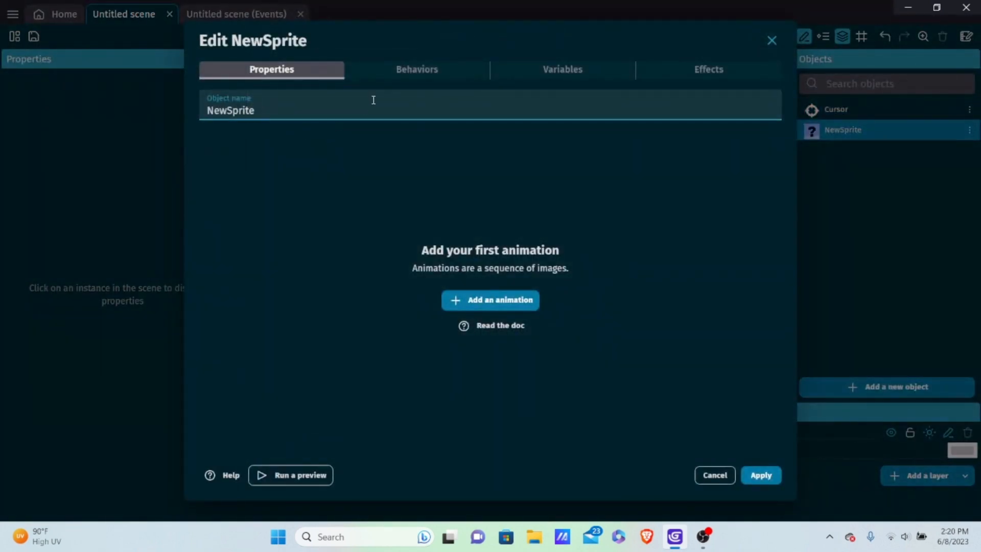
pyautogui.moveTo(372, 100); pyautogui.dragTo(11, 99)
pyautogui.press('BackSpace')
pyautogui.write('Circle')
# Add an animation to Circle using Black Circle.png, copy the file into the project folder, and apply the changes
pyautogui.click(498, 306)
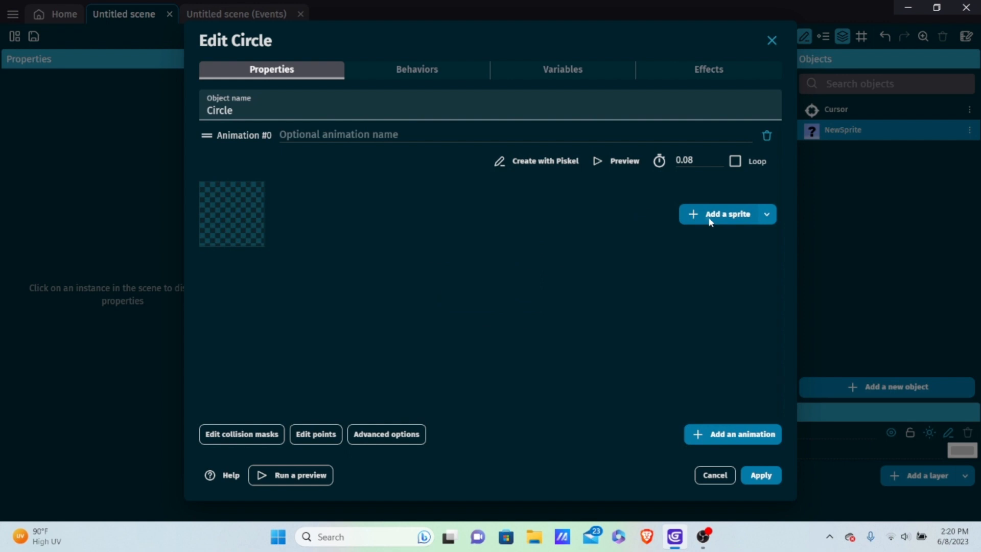
pyautogui.click(708, 217)
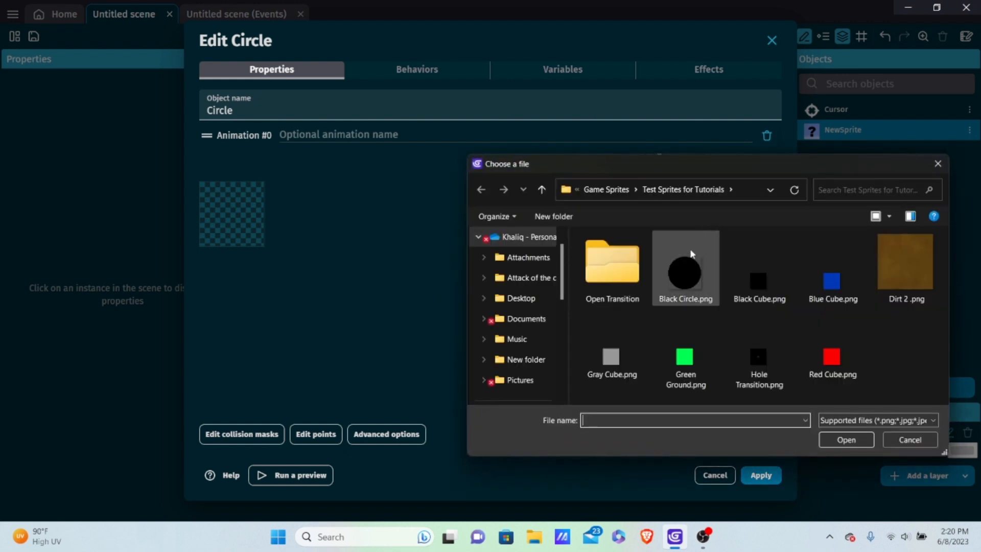
pyautogui.doubleClick(690, 257)
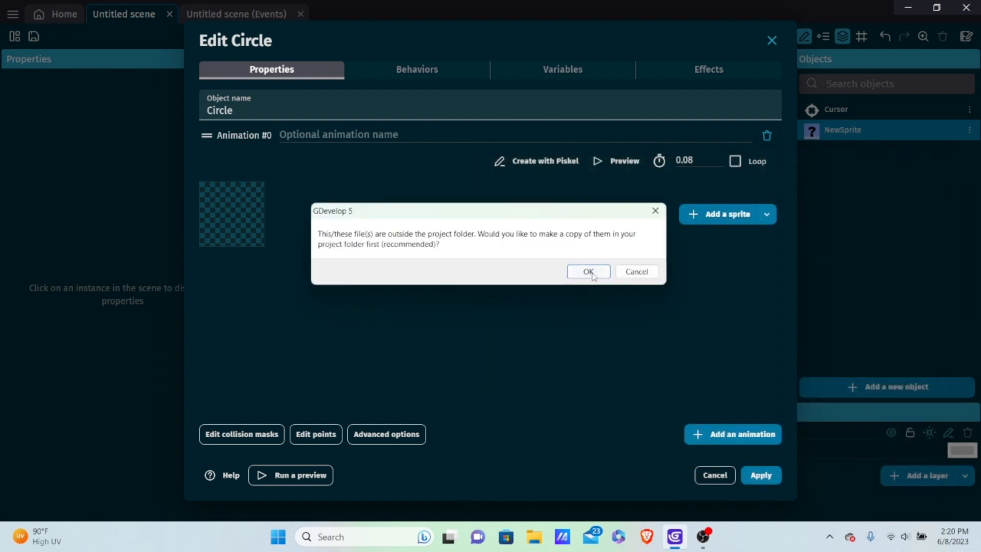
pyautogui.click(590, 272)
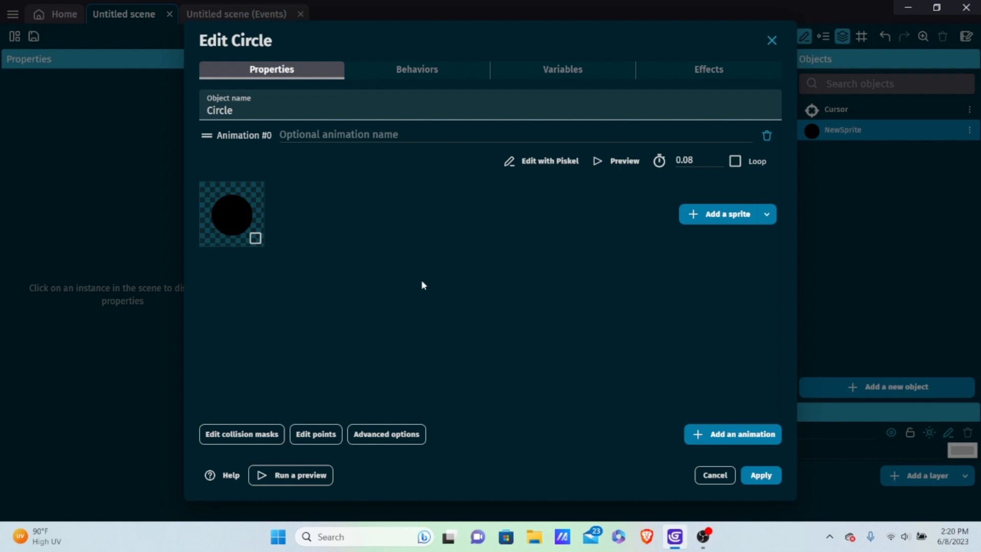
pyautogui.click(761, 477)
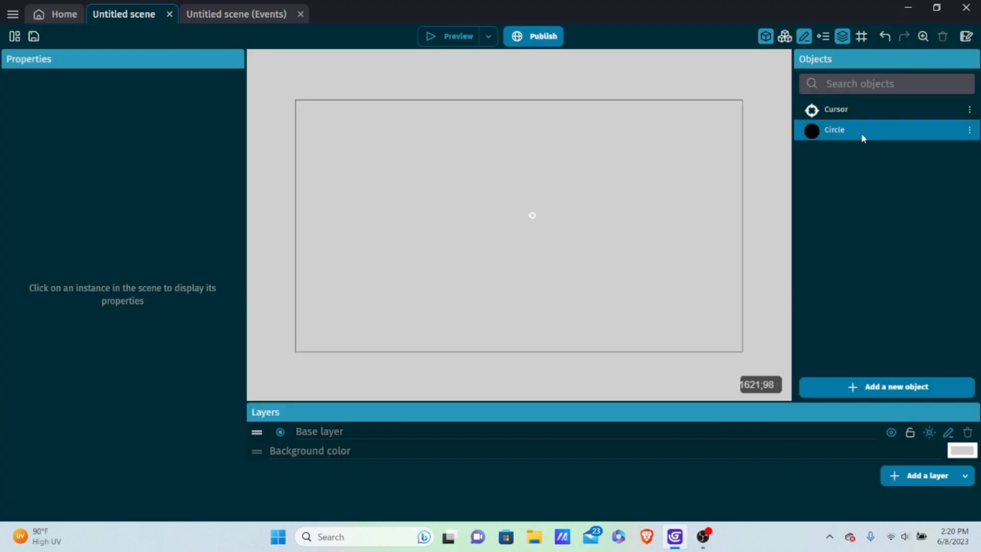
# Place a Circle instance in the scene to inspect it up close, and delete the instance
pyautogui.moveTo(863, 136); pyautogui.dragTo(505, 278)
pyautogui.keyDown('ctrl'); pyautogui.scroll(6, 526, 296); pyautogui.keyUp('ctrl')
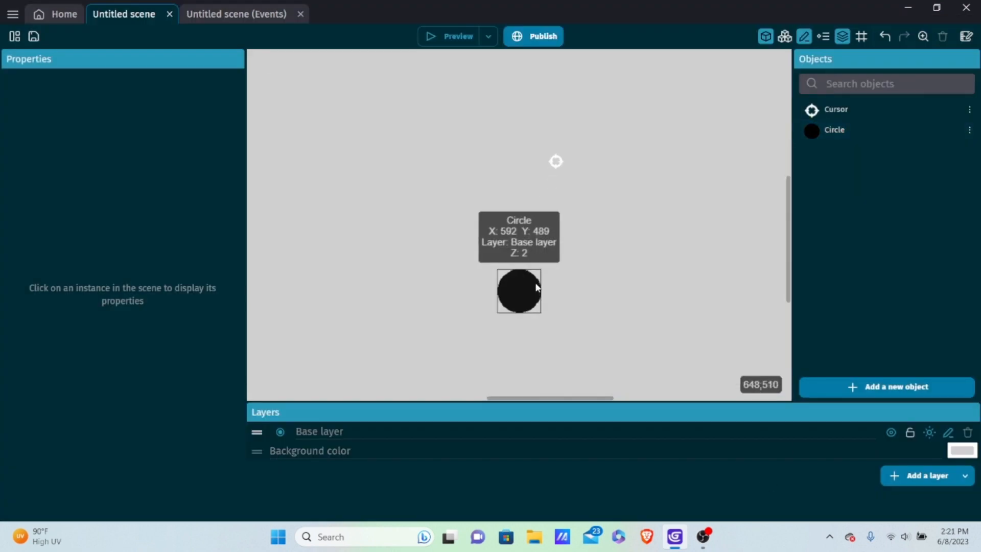
pyautogui.keyDown('ctrl'); pyautogui.scroll(3, 538, 307); pyautogui.keyUp('ctrl')
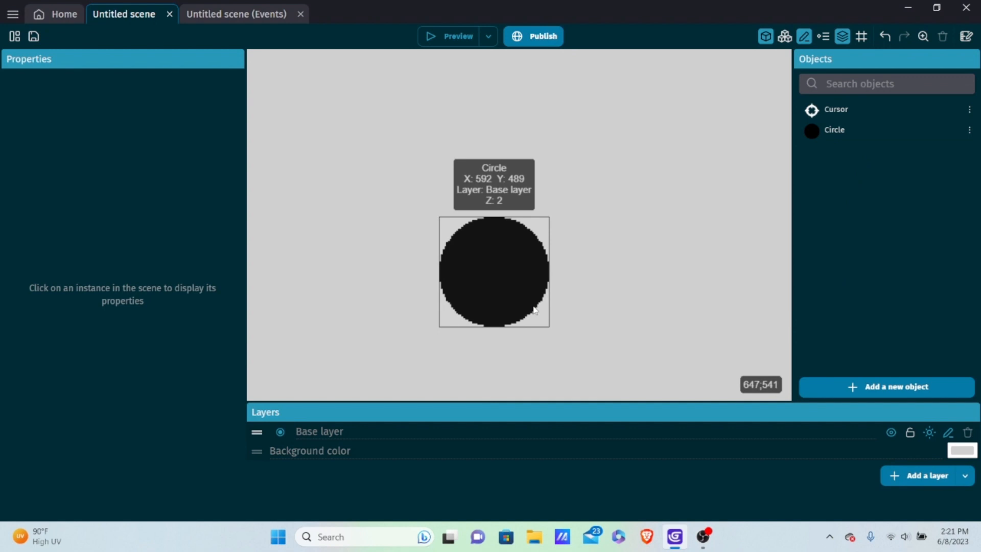
pyautogui.keyDown('ctrl'); pyautogui.scroll(-5, 533, 306); pyautogui.keyUp('ctrl')
pyautogui.click(531, 276)
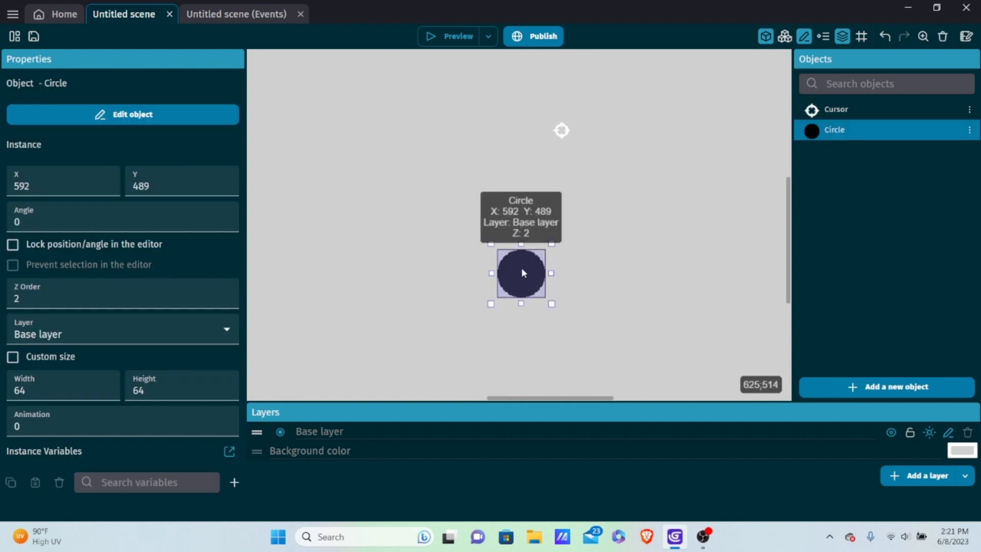
pyautogui.press('Delete')
pyautogui.scroll(1, 424, 162)
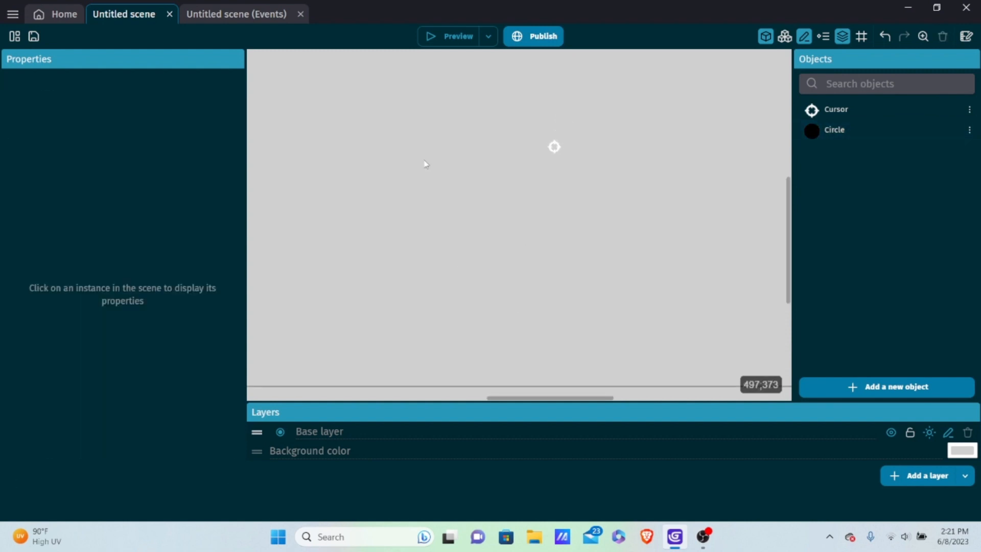
# Add an event to the scene's event sheet with the condition Mouse button pressed or touch held for the Left (primary) button
pyautogui.click(218, 15)
pyautogui.click(495, 183)
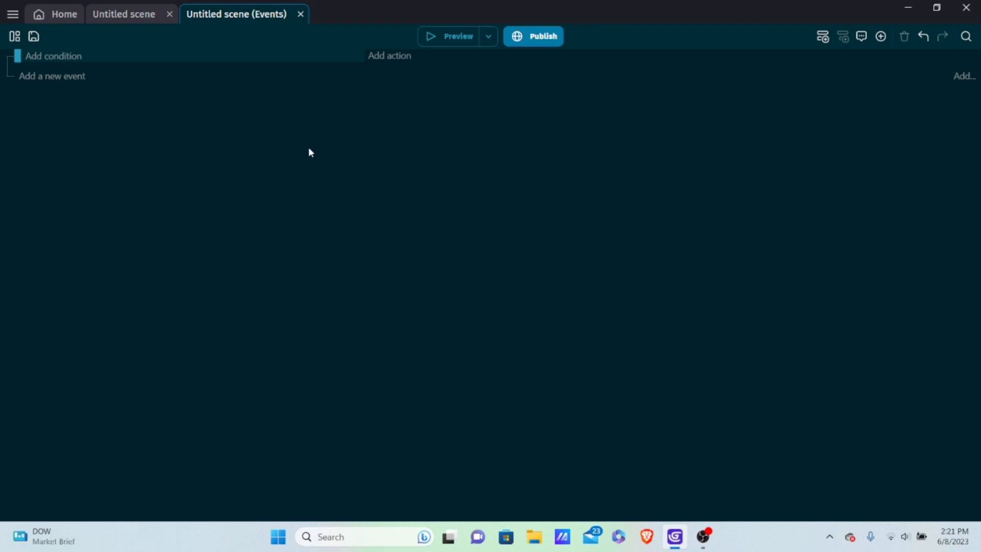
pyautogui.click(63, 55)
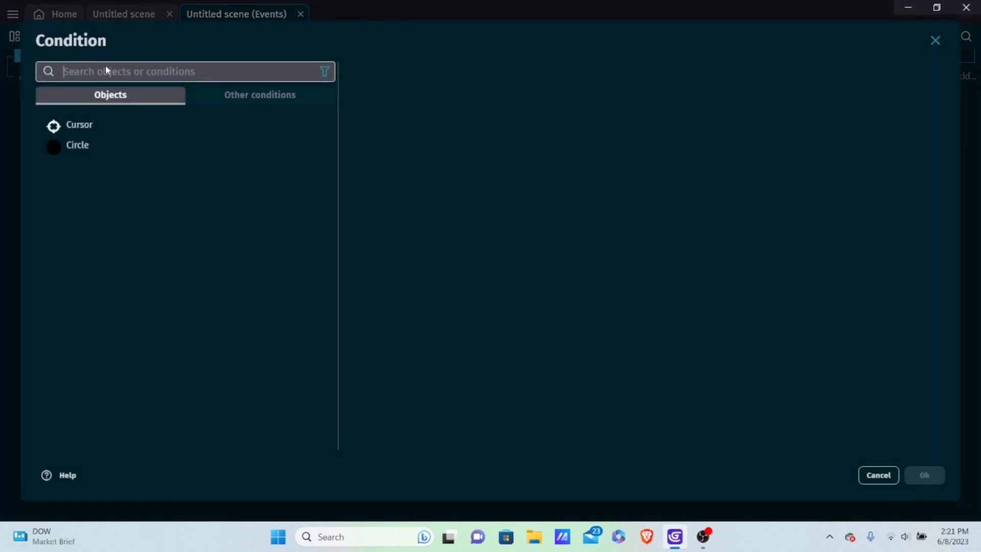
pyautogui.click(249, 97)
pyautogui.scroll(-1, 157, 227)
pyautogui.click(103, 324)
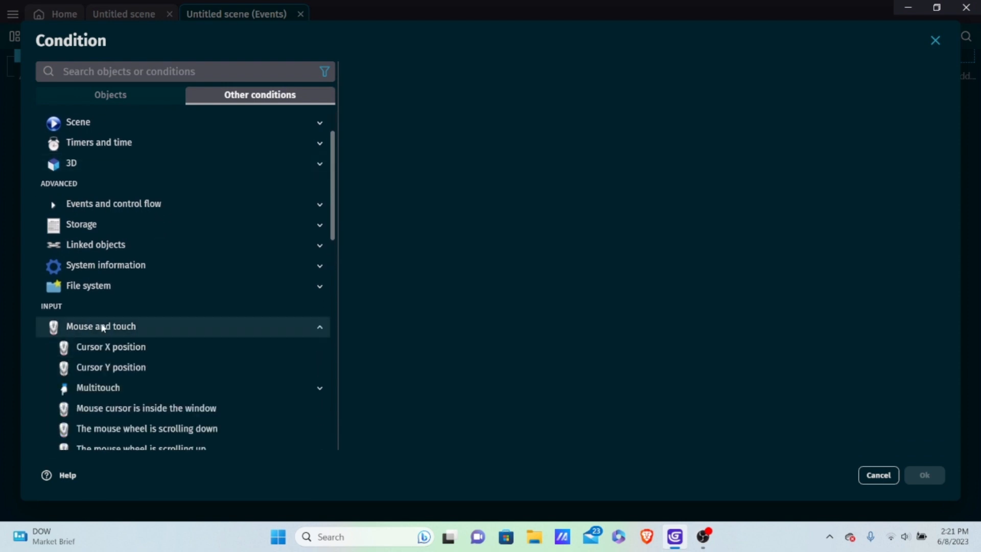
pyautogui.scroll(-2, 103, 323)
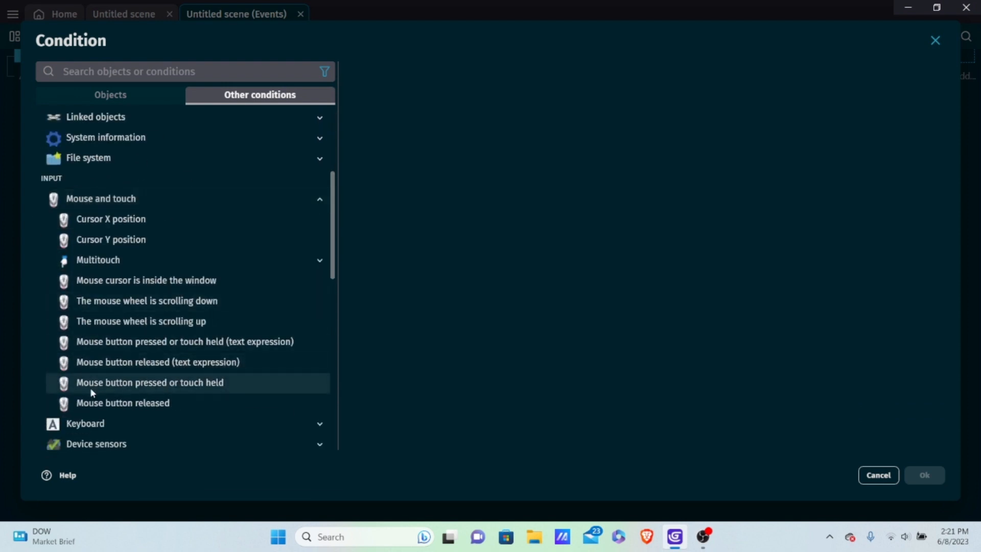
pyautogui.click(147, 383)
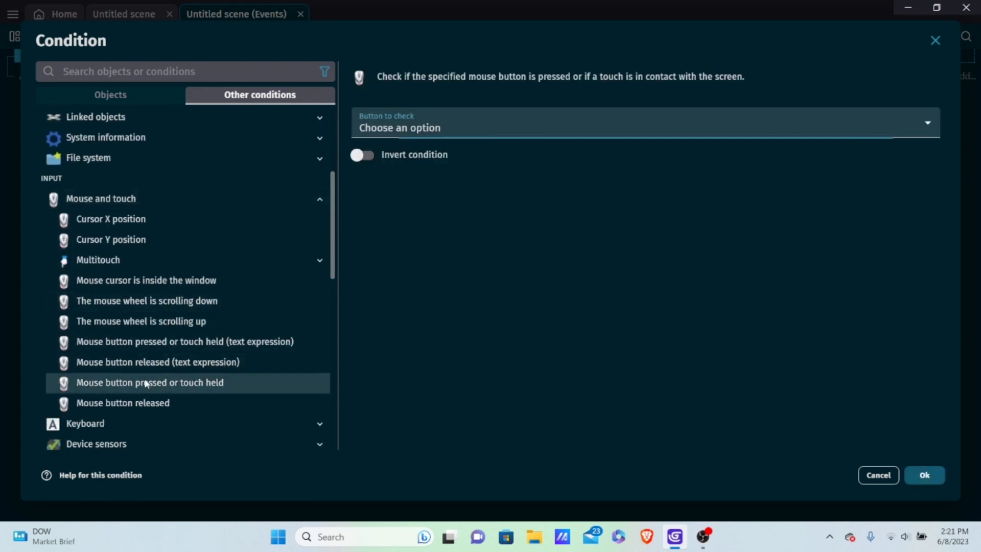
pyautogui.click(498, 120)
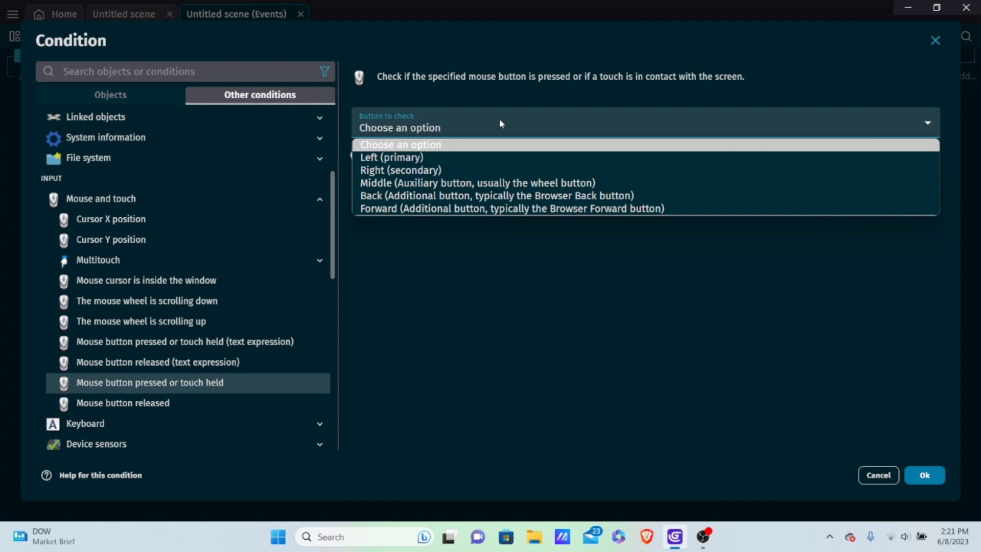
pyautogui.click(394, 161)
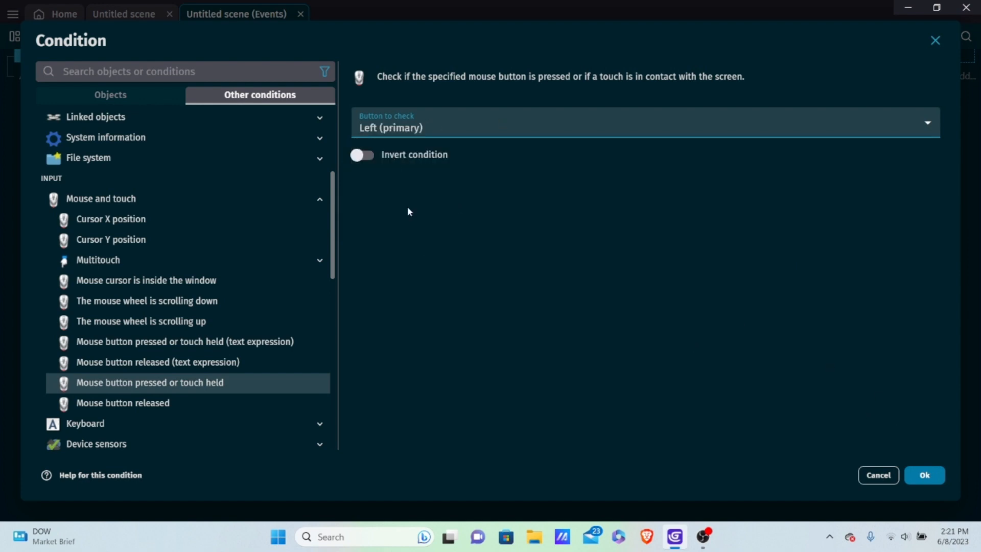
pyautogui.click(925, 476)
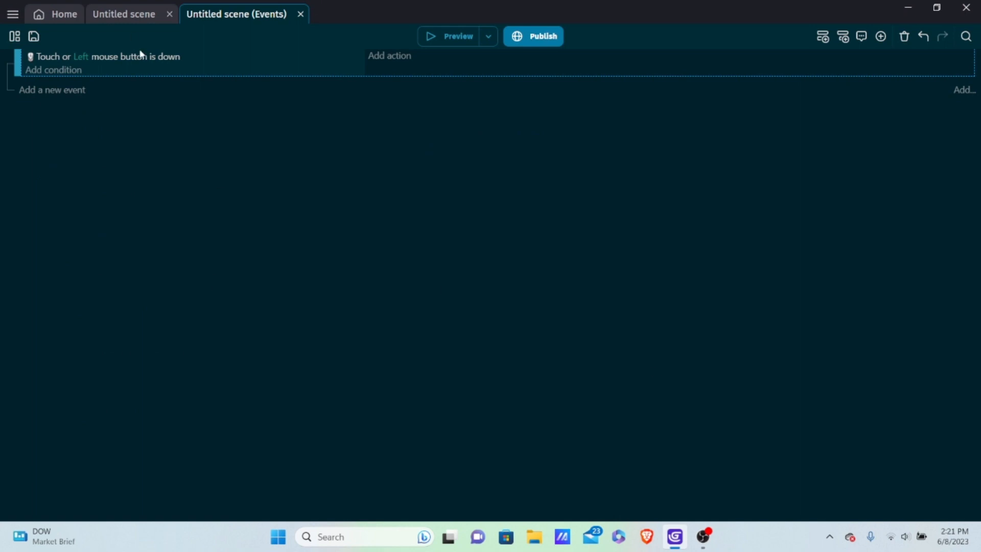
# Give the event a Create an object action for Circle with the X position Cursor.X()
pyautogui.click(390, 62)
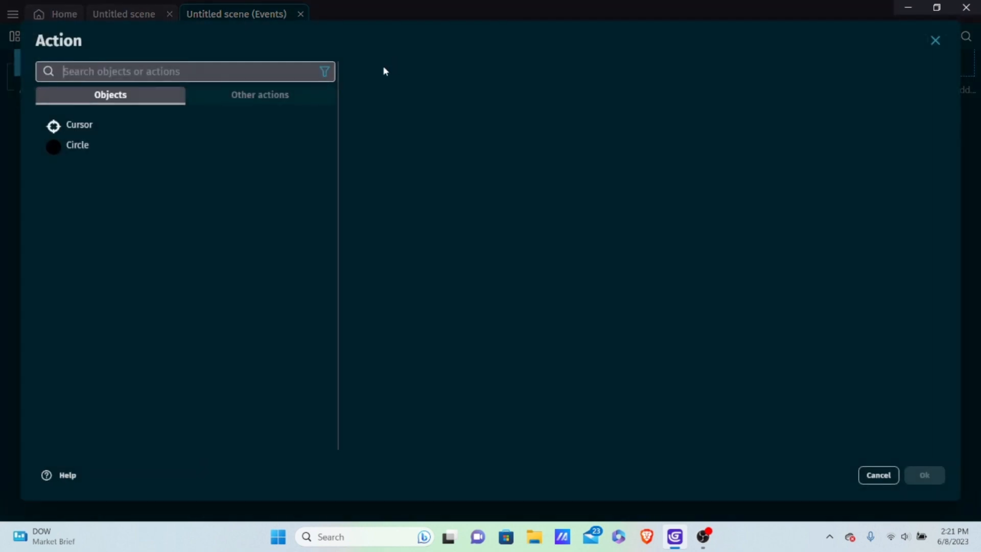
pyautogui.click(87, 147)
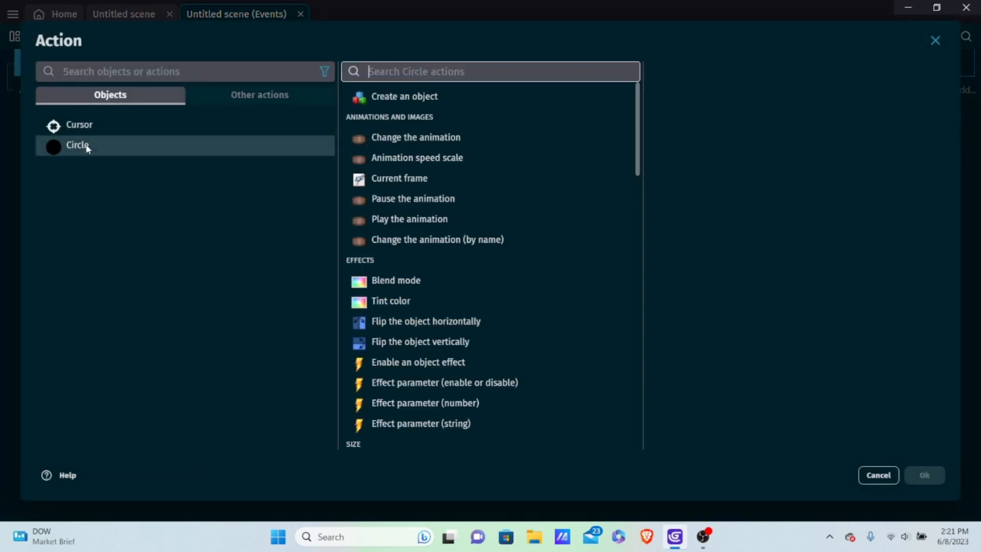
pyautogui.click(407, 97)
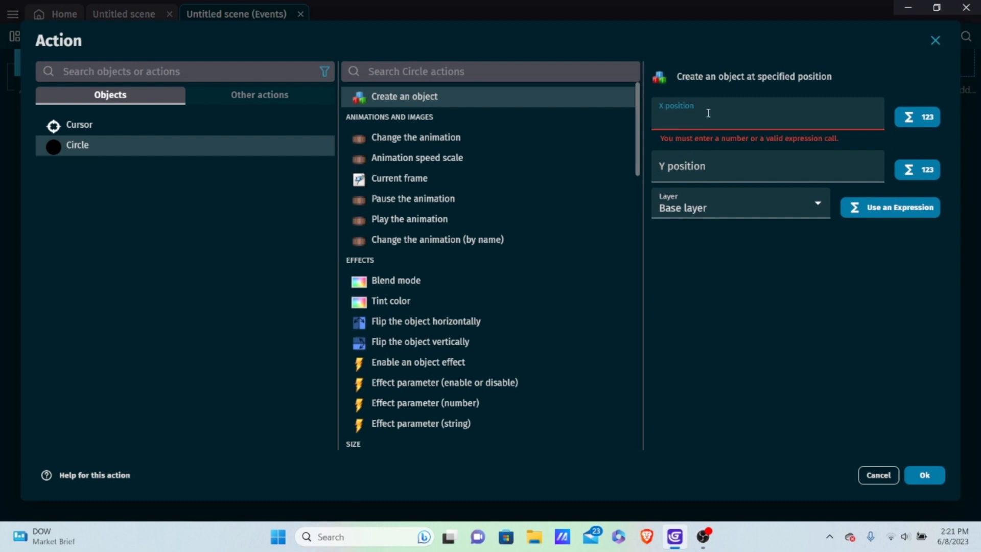
pyautogui.write('Cursor')
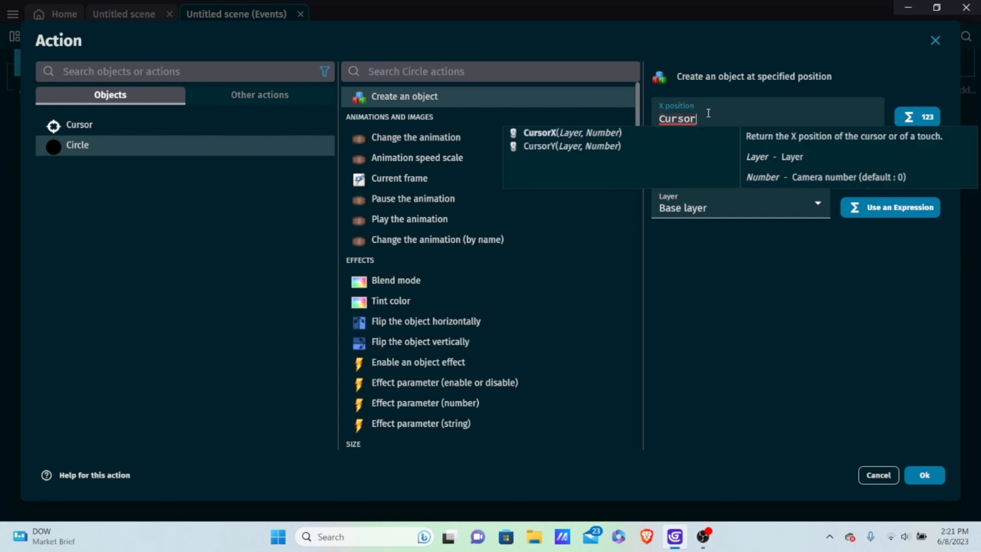
pyautogui.write(',')
pyautogui.press('BackSpace')
pyautogui.write('X')
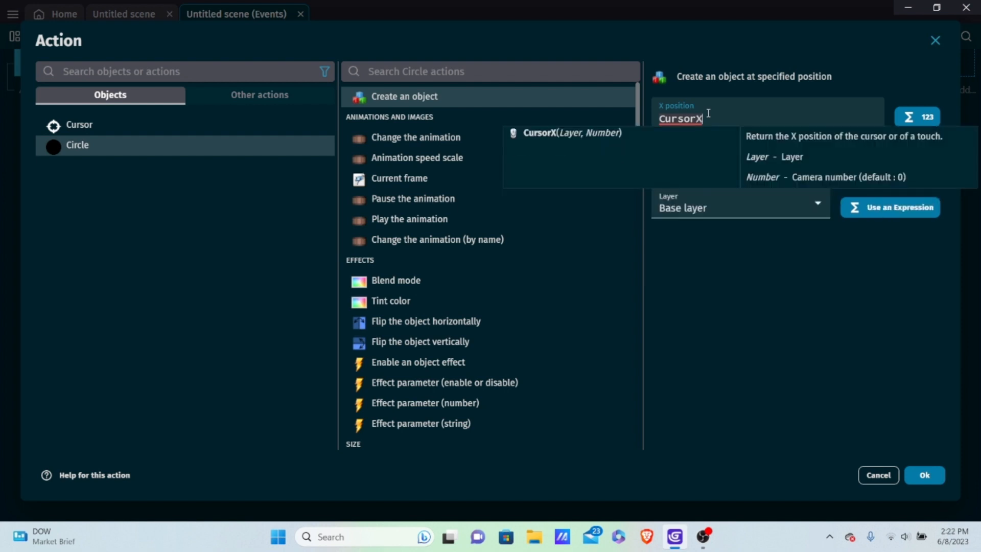
pyautogui.press('BackSpace')
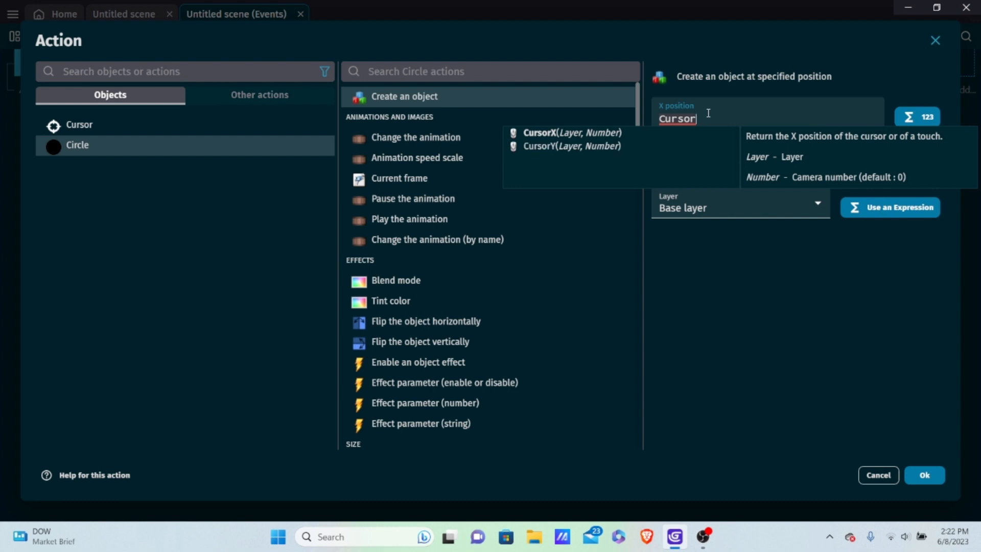
pyautogui.write('.X')
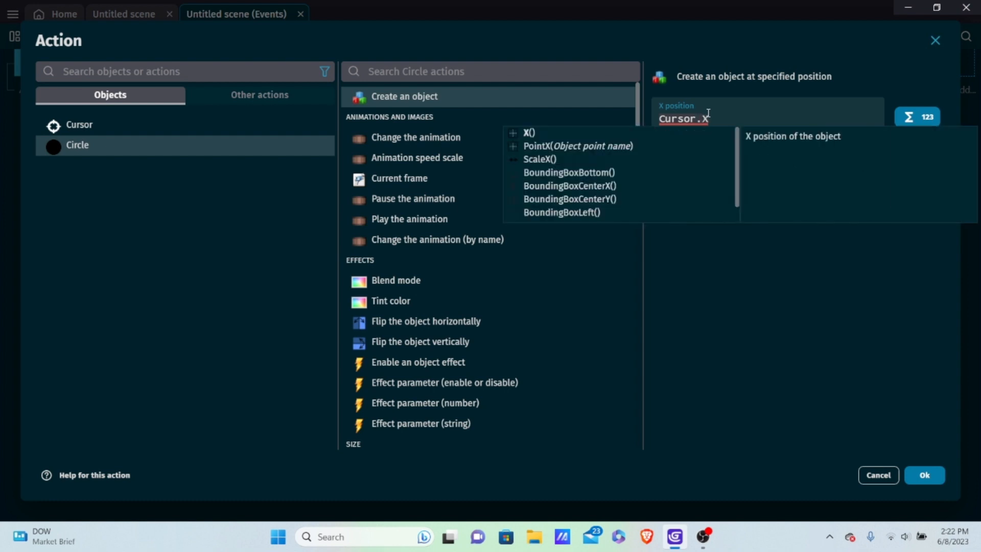
pyautogui.write('()')
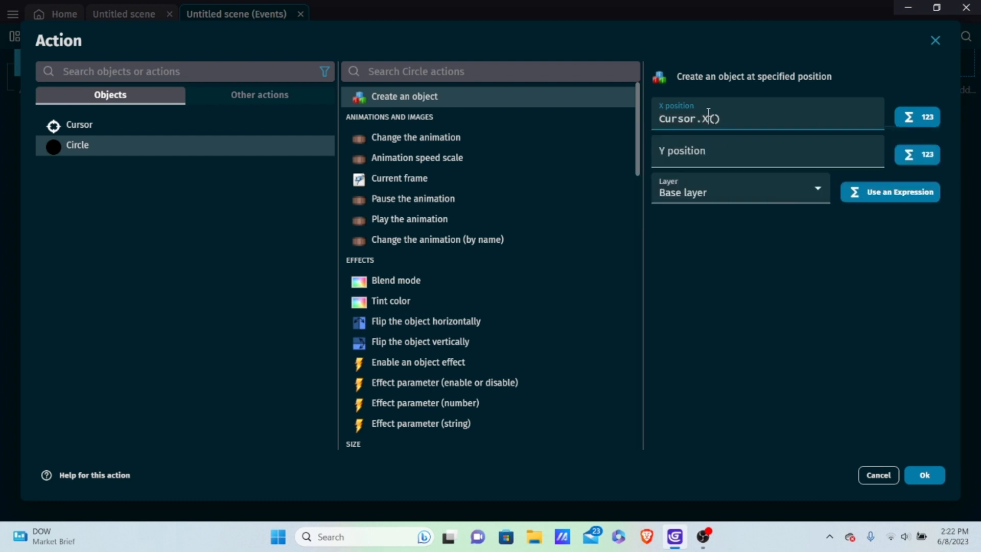
# Set the Circle creation's Y position to Cursor.Y(), keep it on the Base layer, and confirm the action
pyautogui.hotkey('ctrl', 'a')
pyautogui.hotkey('ctrl', 'c')
pyautogui.click(729, 148)
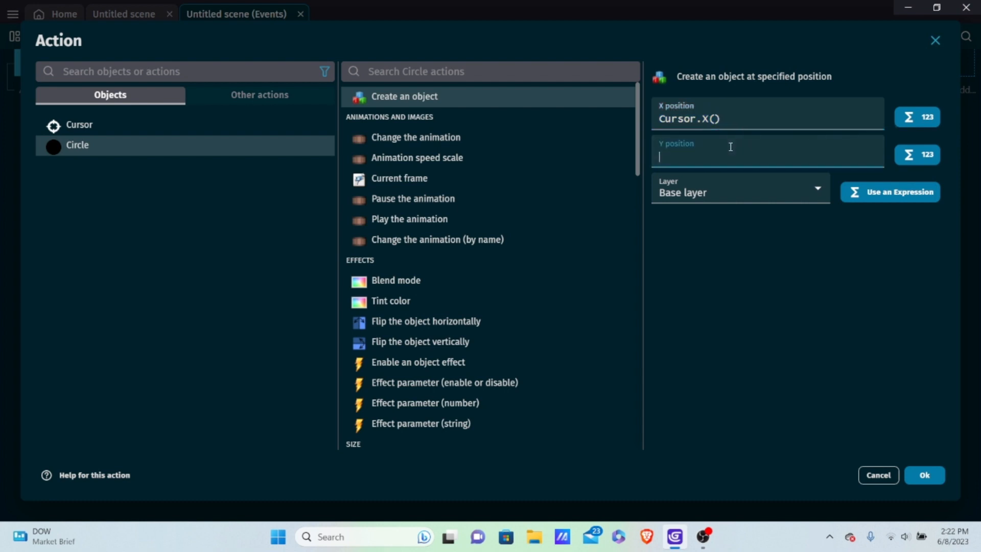
pyautogui.hotkey('ctrl', 'v')
pyautogui.press('BackSpace')
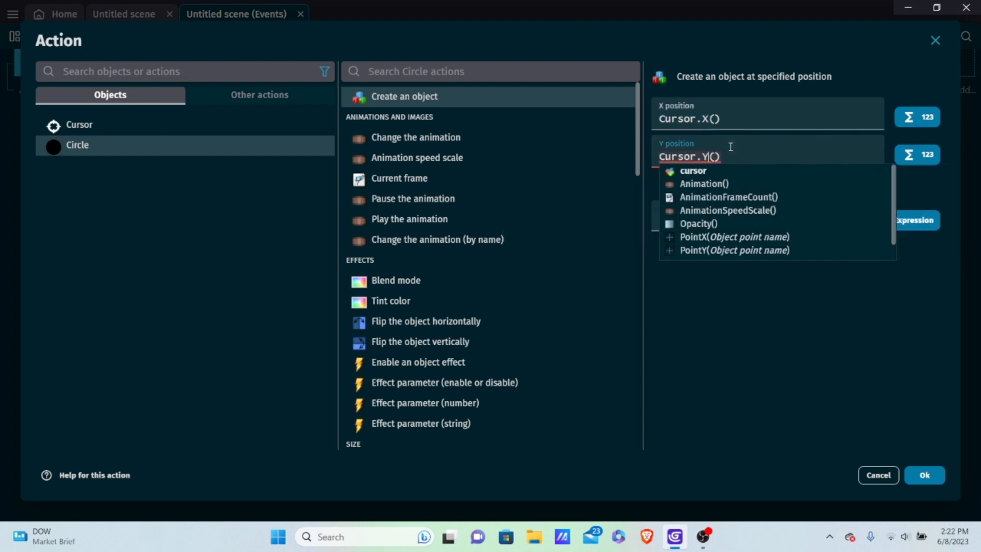
pyautogui.write('Y')
pyautogui.click(743, 191)
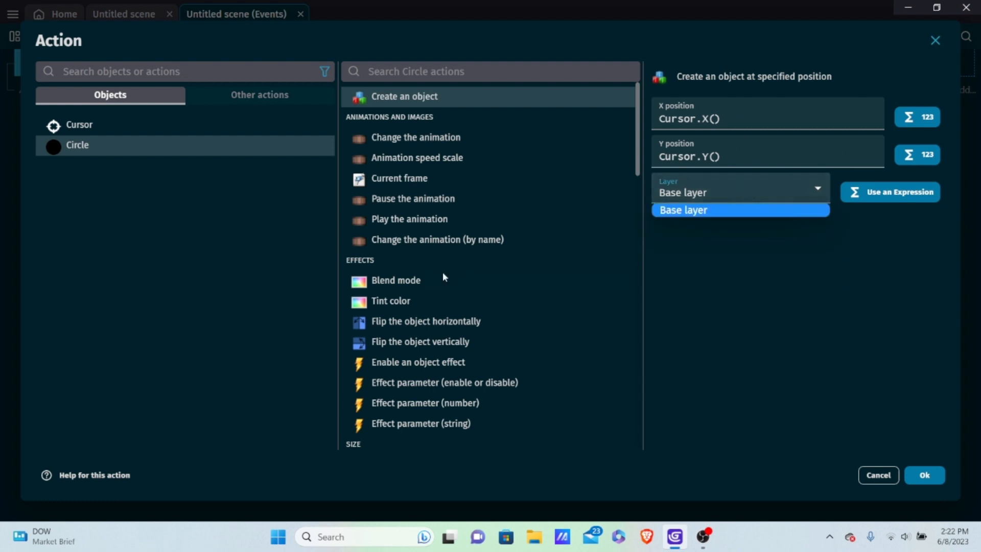
pyautogui.click(713, 270)
pyautogui.click(923, 474)
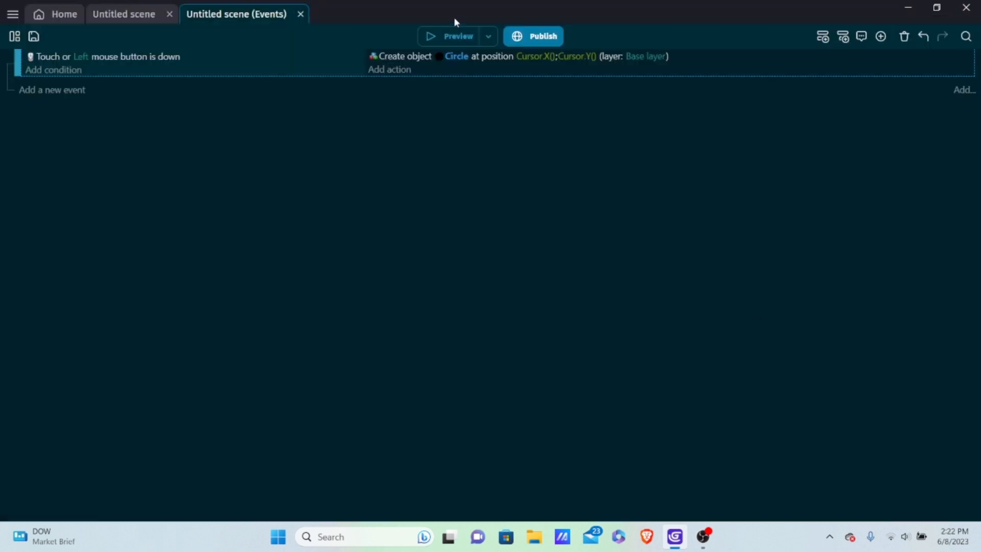
# Run a preview, test the drawing with several freehand strokes across the canvas, and close the preview
pyautogui.click(441, 31)
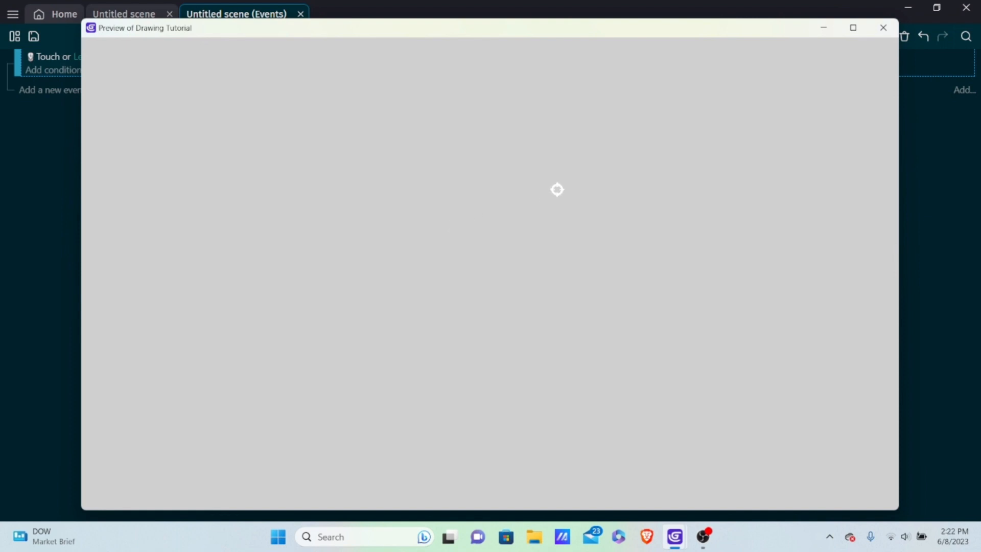
pyautogui.click(562, 178)
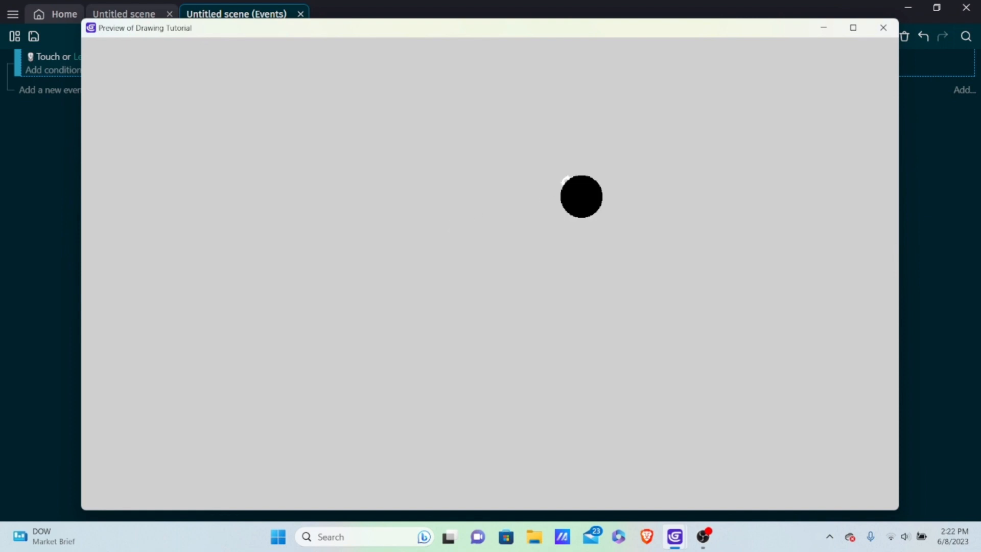
pyautogui.moveTo(564, 179)
pyautogui.mouseDown()
pyautogui.moveTo(549, 257)
pyautogui.moveTo(505, 293)
pyautogui.moveTo(473, 296)
pyautogui.moveTo(428, 278)
pyautogui.moveTo(416, 223)
pyautogui.moveTo(357, 202)
pyautogui.moveTo(327, 268)
pyautogui.moveTo(323, 346)
pyautogui.moveTo(361, 415)
pyautogui.moveTo(646, 450)
pyautogui.moveTo(697, 401)
pyautogui.mouseUp()
pyautogui.click(703, 150)
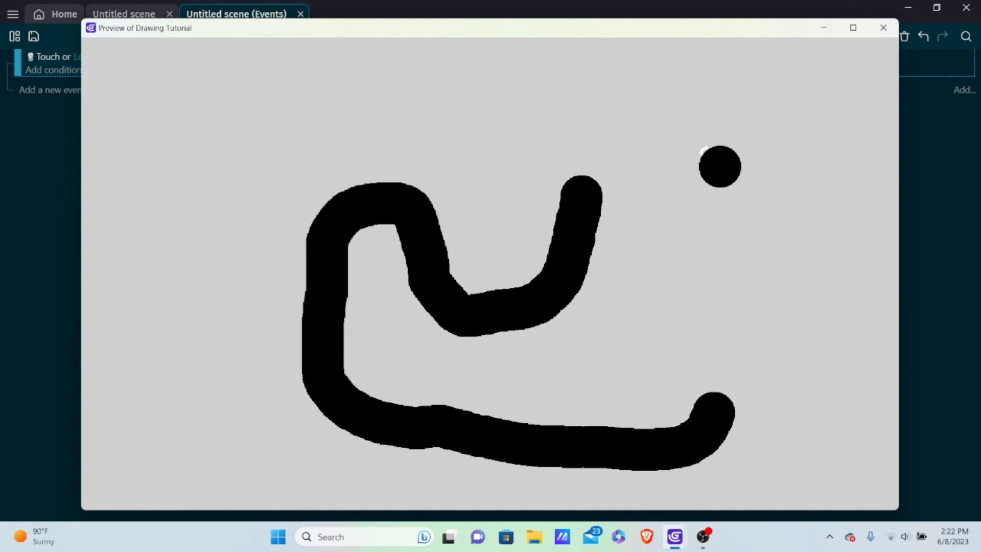
pyautogui.moveTo(702, 150)
pyautogui.mouseDown()
pyautogui.moveTo(642, 115)
pyautogui.moveTo(261, 95)
pyautogui.mouseUp()
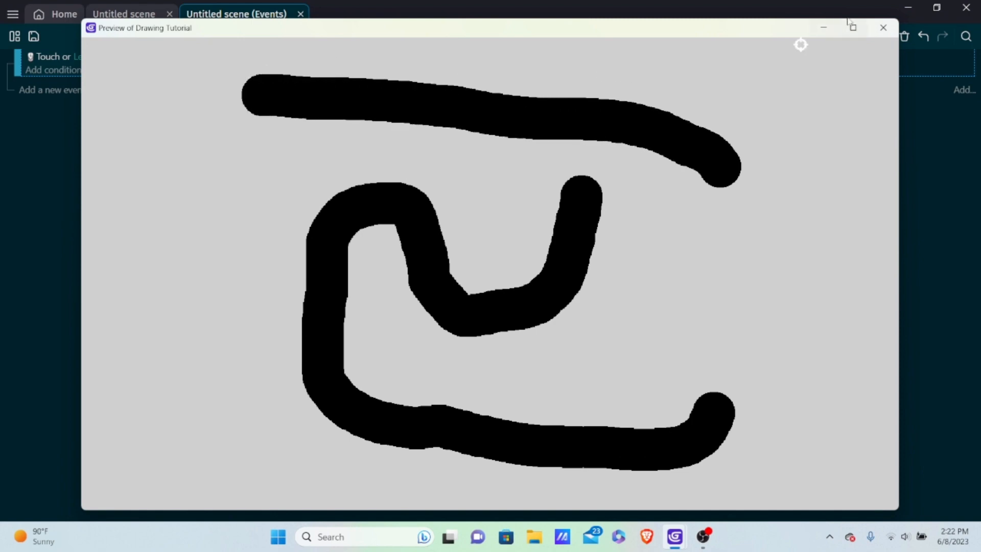
pyautogui.click(883, 28)
# Examine the Origin and Center points of the Cursor object's sprite at closer zoom, and close its editor
pyautogui.click(138, 19)
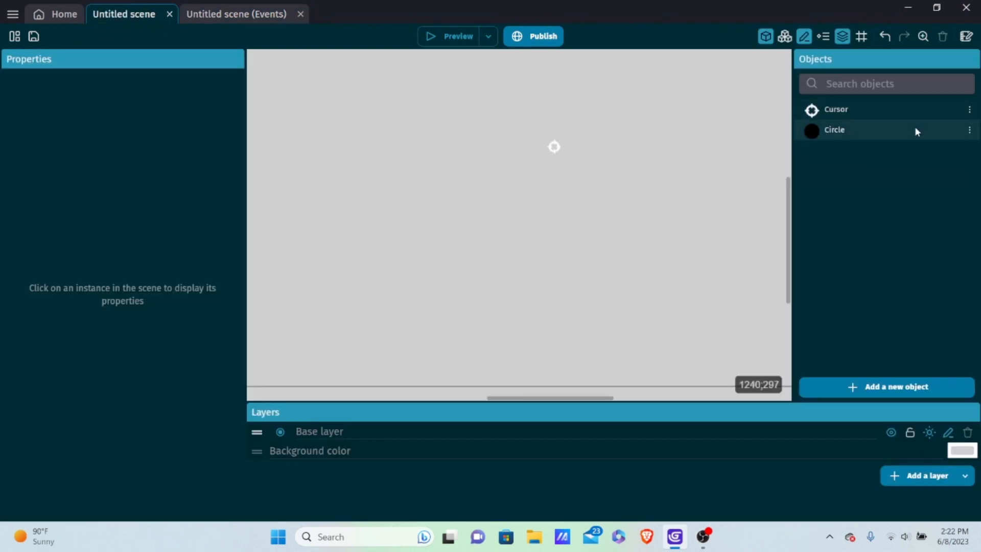
pyautogui.doubleClick(869, 108)
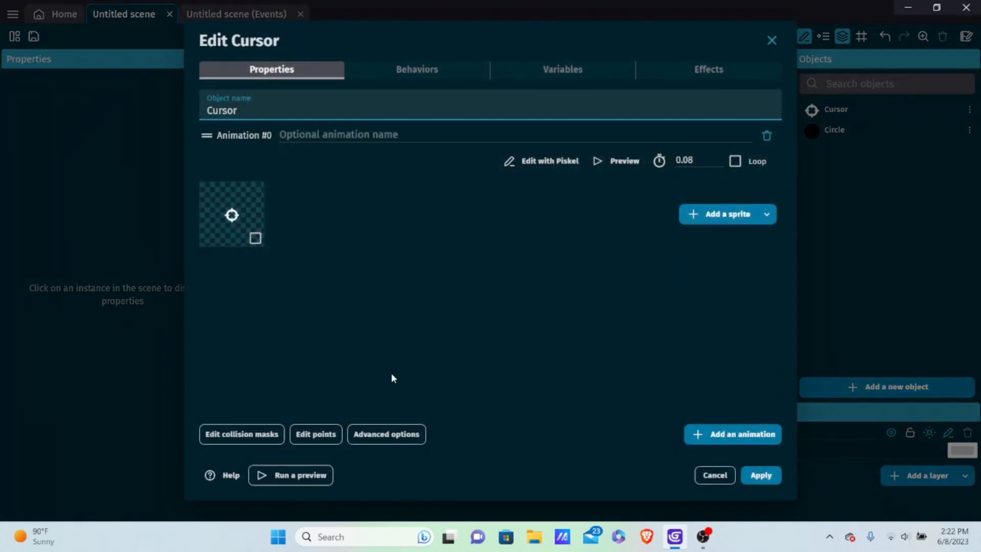
pyautogui.click(304, 438)
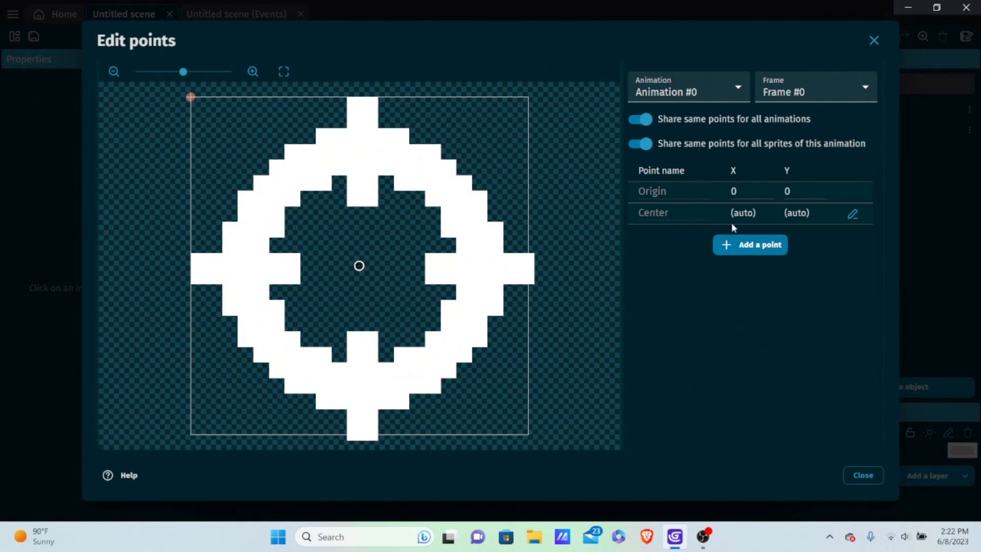
pyautogui.click(758, 213)
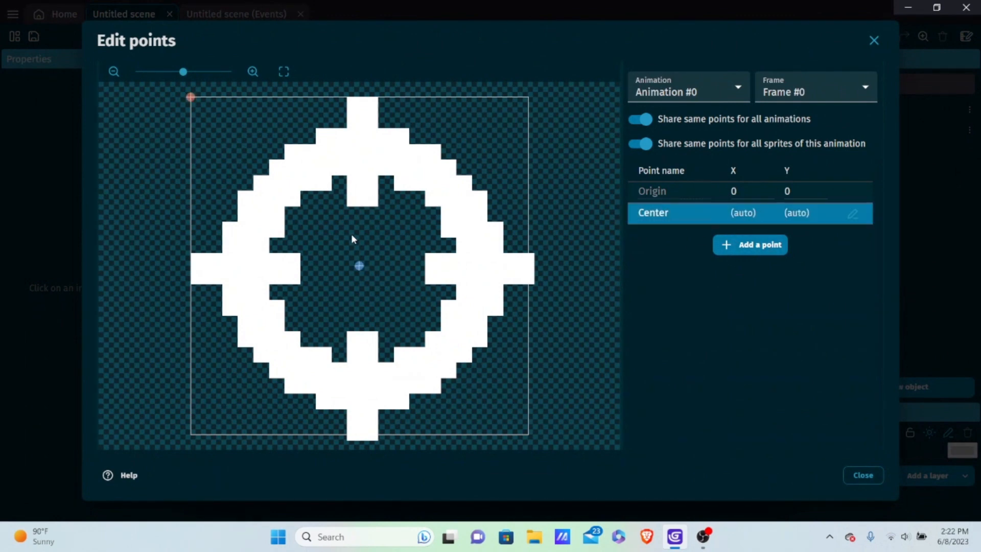
pyautogui.scroll(3, 193, 161)
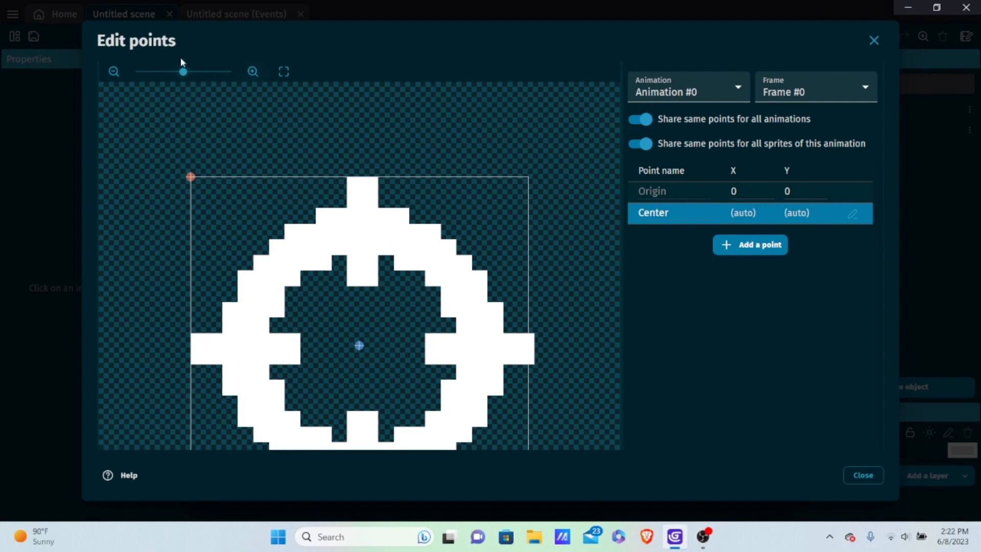
pyautogui.moveTo(183, 72)
pyautogui.mouseDown()
pyautogui.moveTo(215, 71)
pyautogui.moveTo(193, 74)
pyautogui.mouseUp()
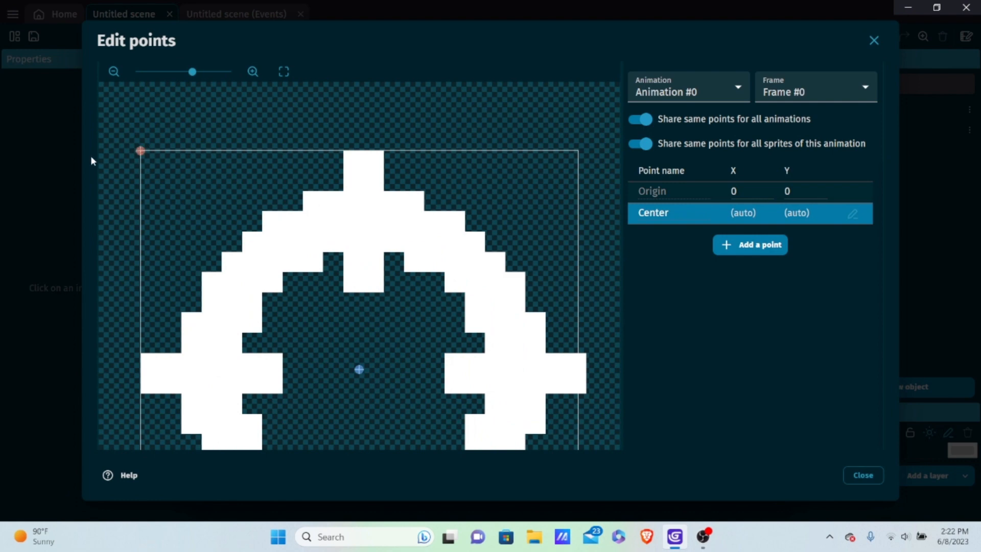
pyautogui.scroll(-3, 394, 376)
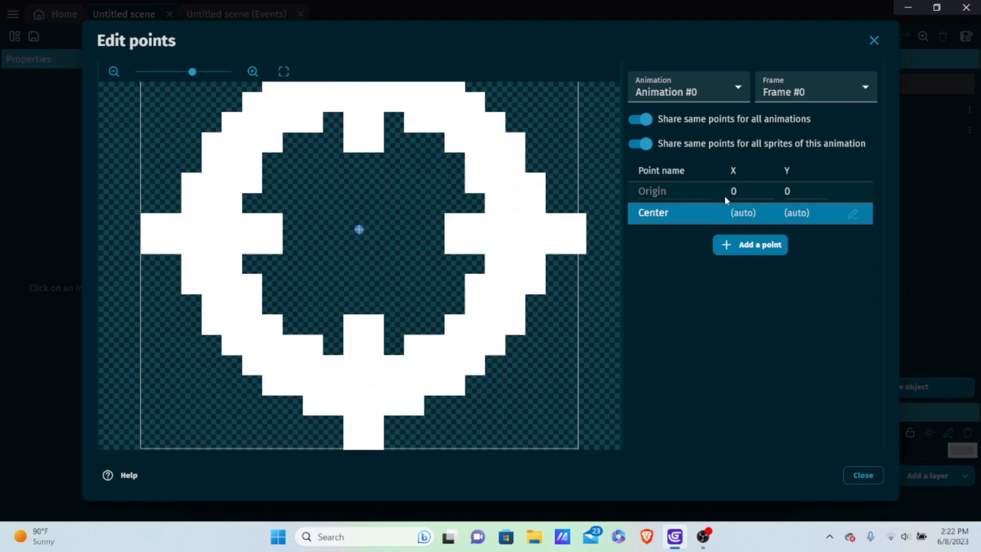
pyautogui.click(863, 475)
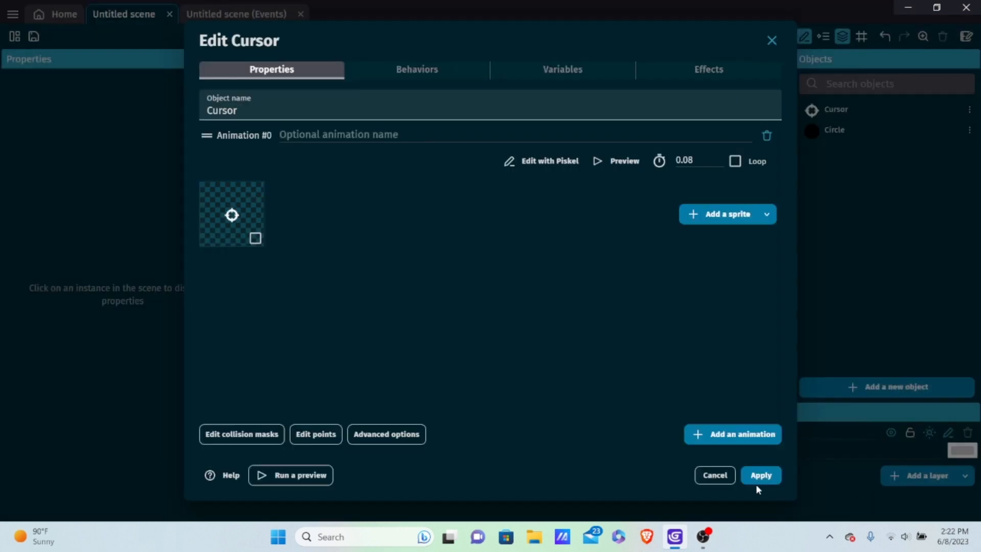
pyautogui.click(755, 484)
# In the event's Create object action for Circle, set the X position to Cursor.PointX("Center")
pyautogui.click(241, 14)
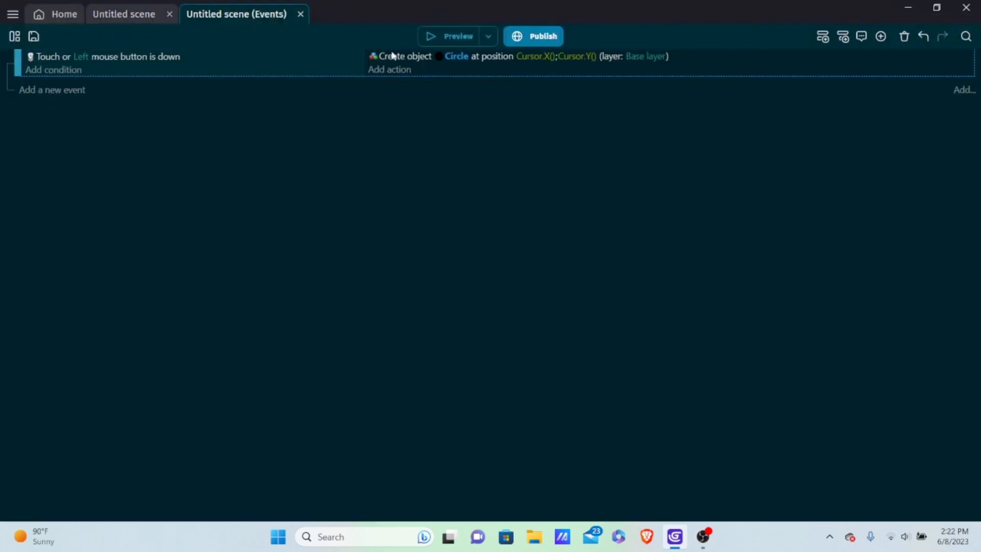
pyautogui.doubleClick(685, 55)
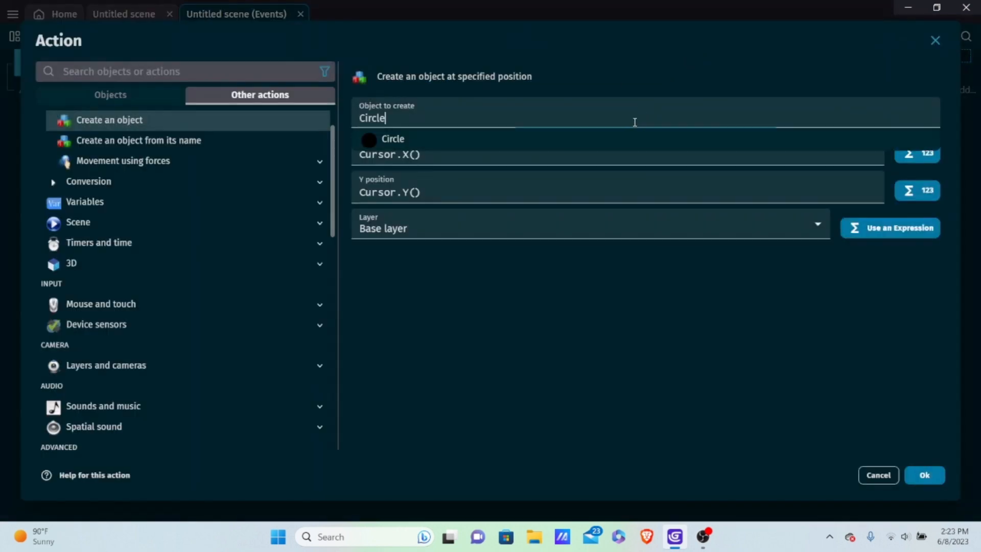
pyautogui.click(432, 154)
pyautogui.press('BackSpace')
pyautogui.press('BackSpace')
pyautogui.press('BackSpace')
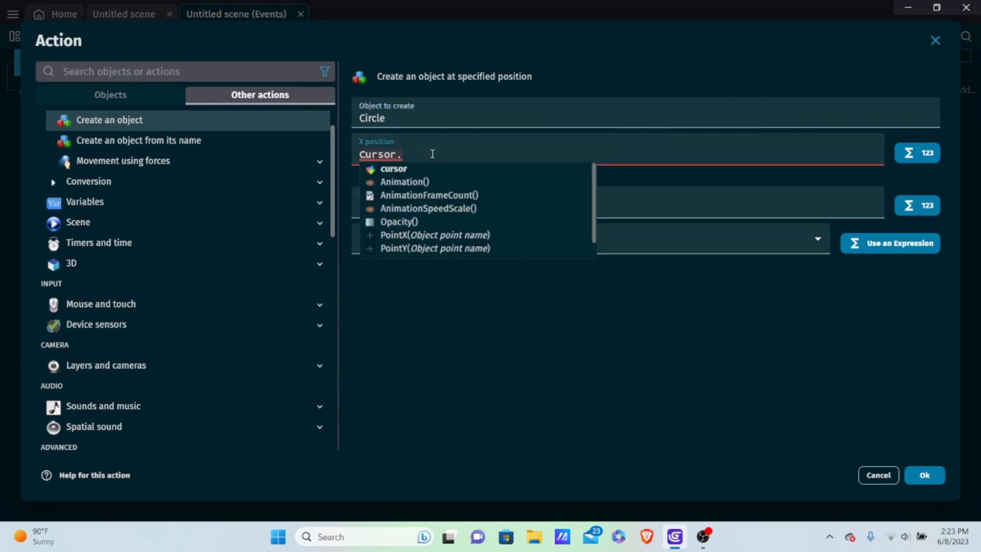
pyautogui.write('PointX()')
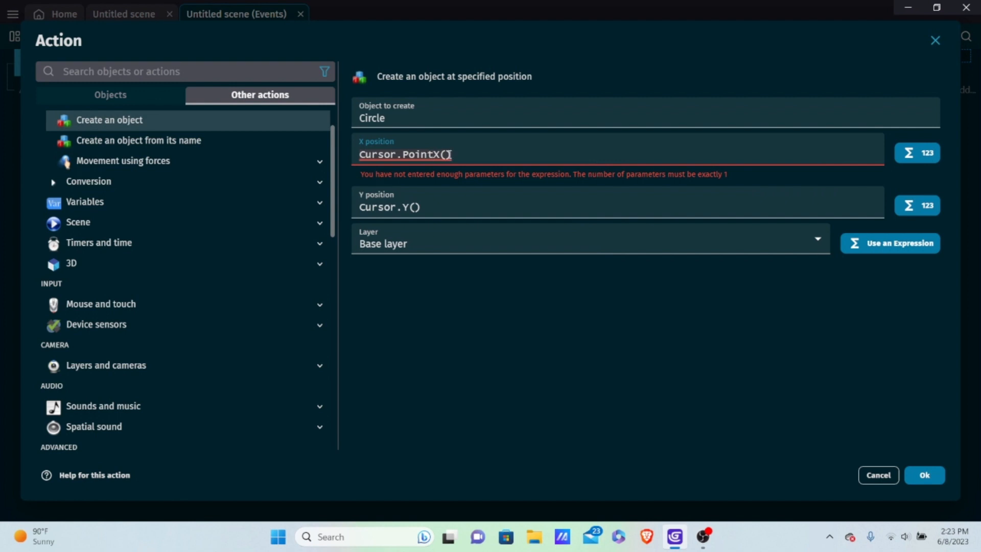
pyautogui.write('"Cenyt')
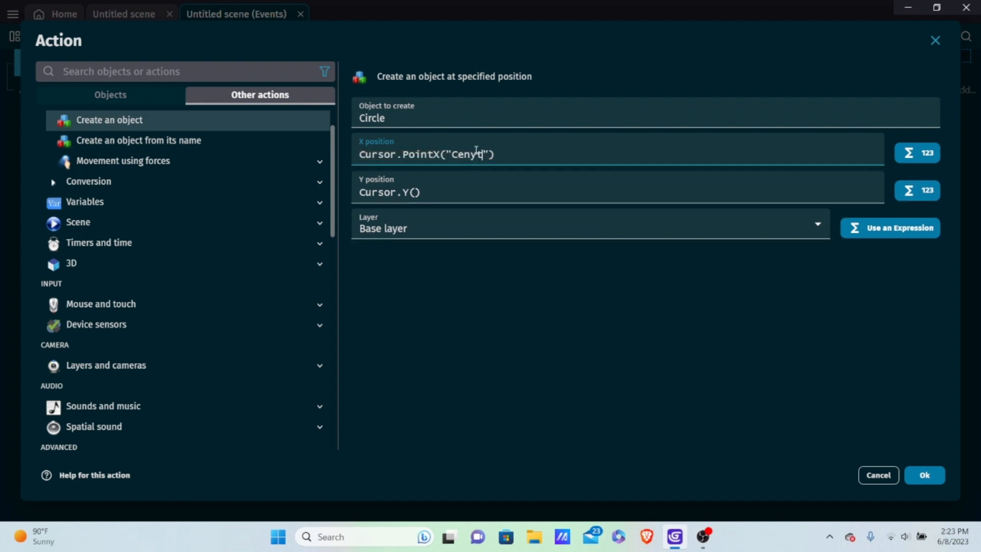
pyautogui.press('BackSpace')
pyautogui.press('BackSpace')
pyautogui.write('ter')
# Set the Circle creation's Y position to Cursor.PointY("Center") and confirm the action
pyautogui.click(435, 192)
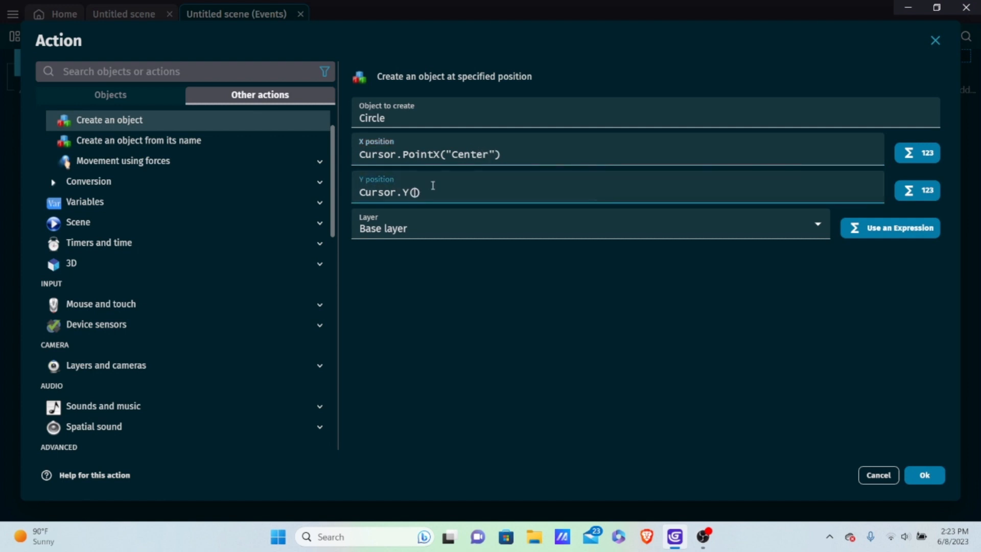
pyautogui.moveTo(422, 193); pyautogui.dragTo(403, 194)
pyautogui.press('BackSpace')
pyautogui.write('Po')
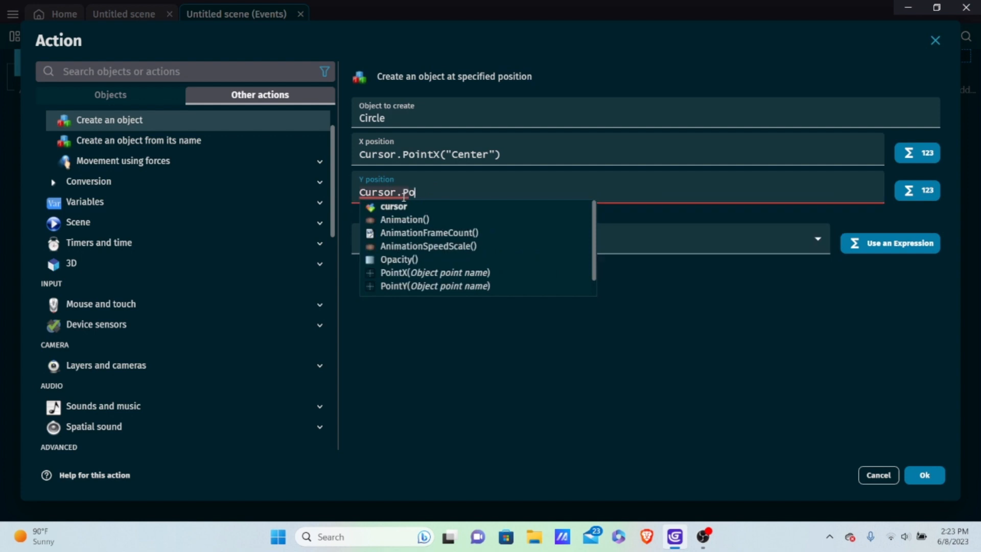
pyautogui.write('intY()')
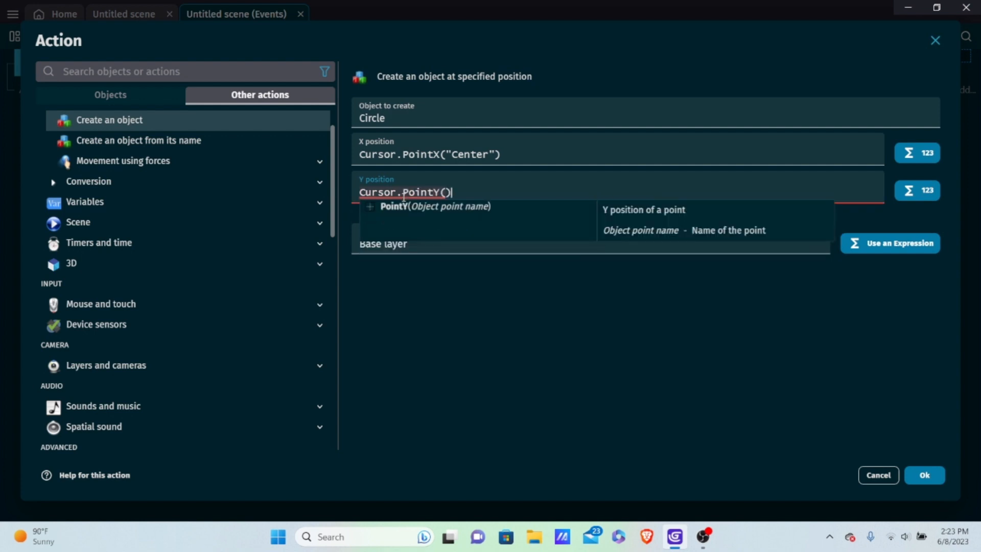
pyautogui.press('Left')
pyautogui.write('""')
pyautogui.press('Left')
pyautogui.write('Cen')
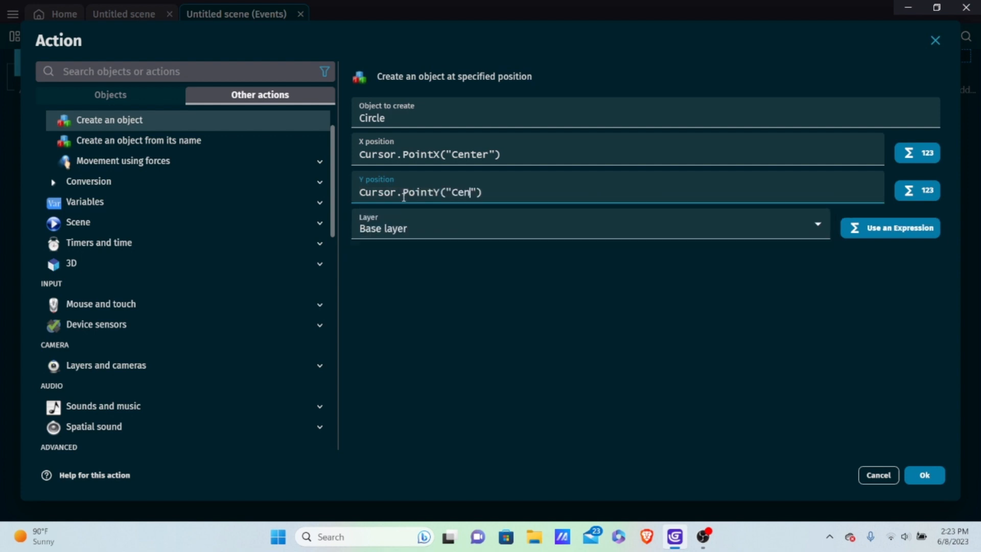
pyautogui.write('ter')
pyautogui.click(922, 473)
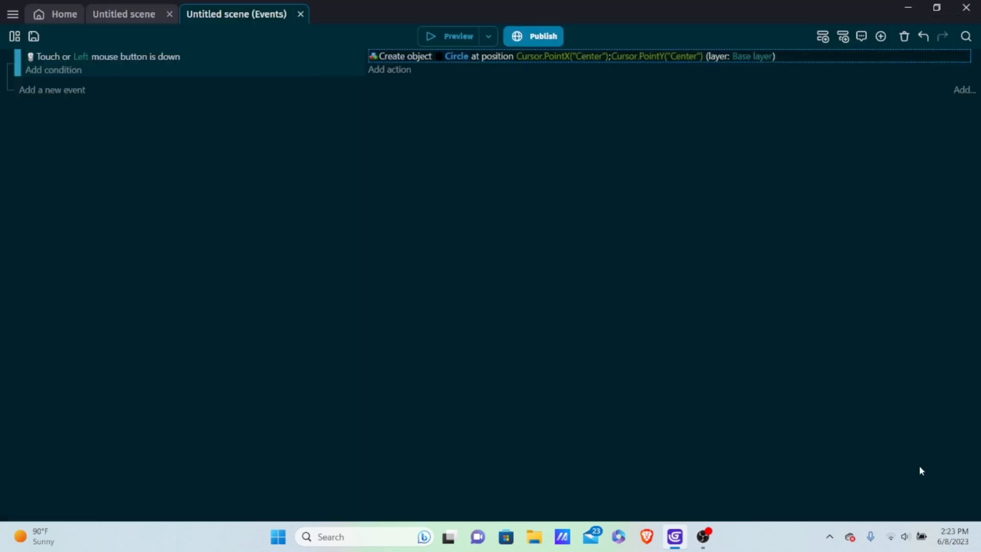
# Run the preview twice, test drawing with freehand strokes each time, and close the preview
pyautogui.click(459, 35)
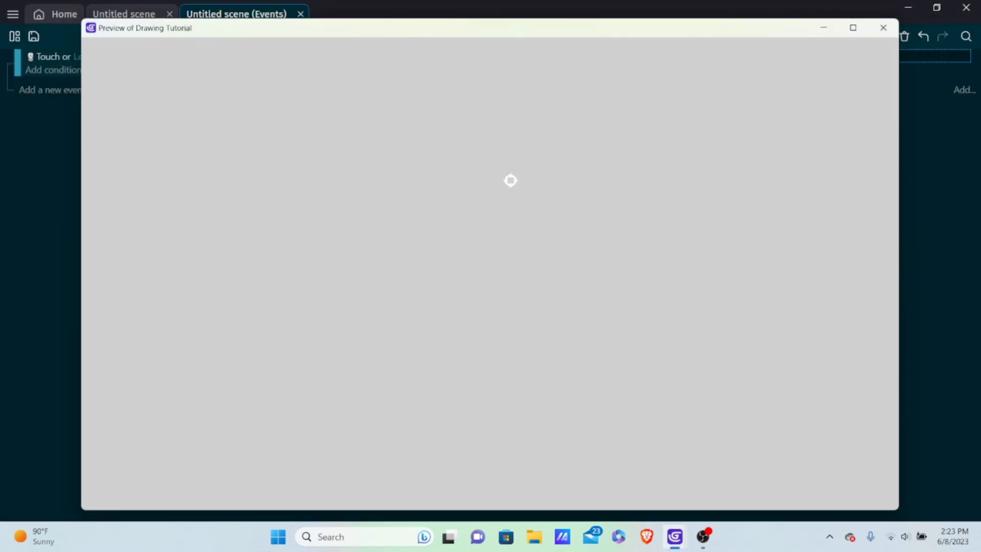
pyautogui.moveTo(510, 179); pyautogui.dragTo(601, 304)
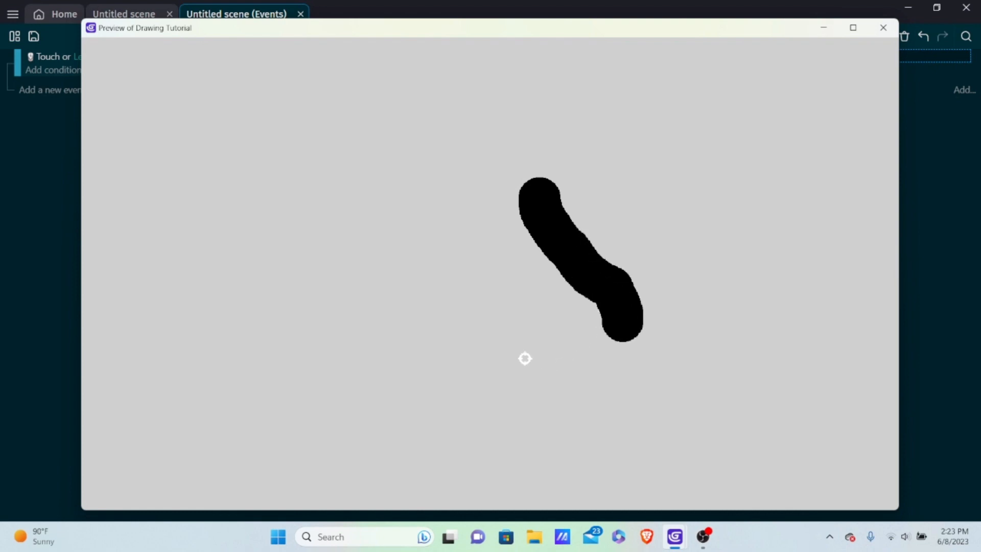
pyautogui.moveTo(524, 358)
pyautogui.mouseDown()
pyautogui.moveTo(515, 357)
pyautogui.moveTo(541, 379)
pyautogui.moveTo(396, 409)
pyautogui.mouseUp()
pyautogui.click(883, 28)
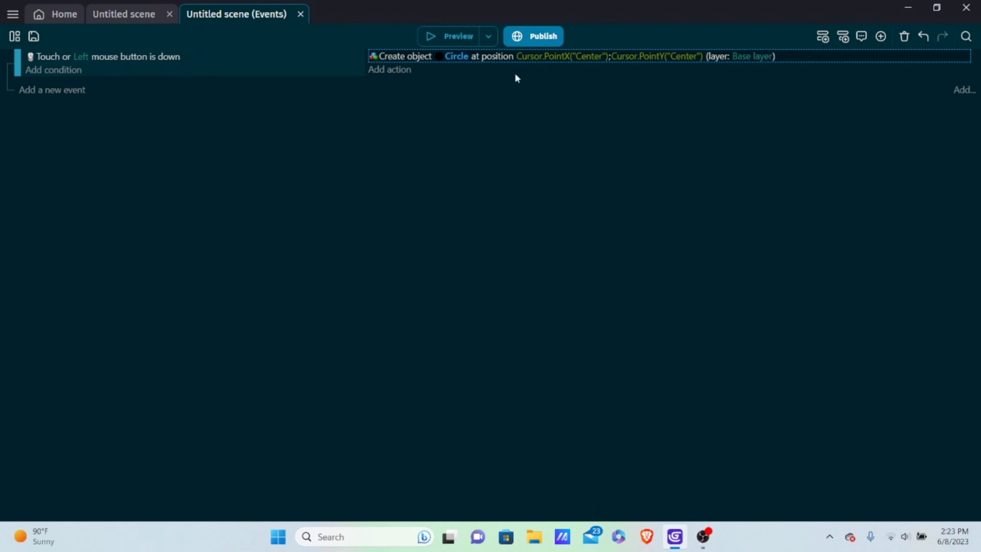
pyautogui.click(440, 35)
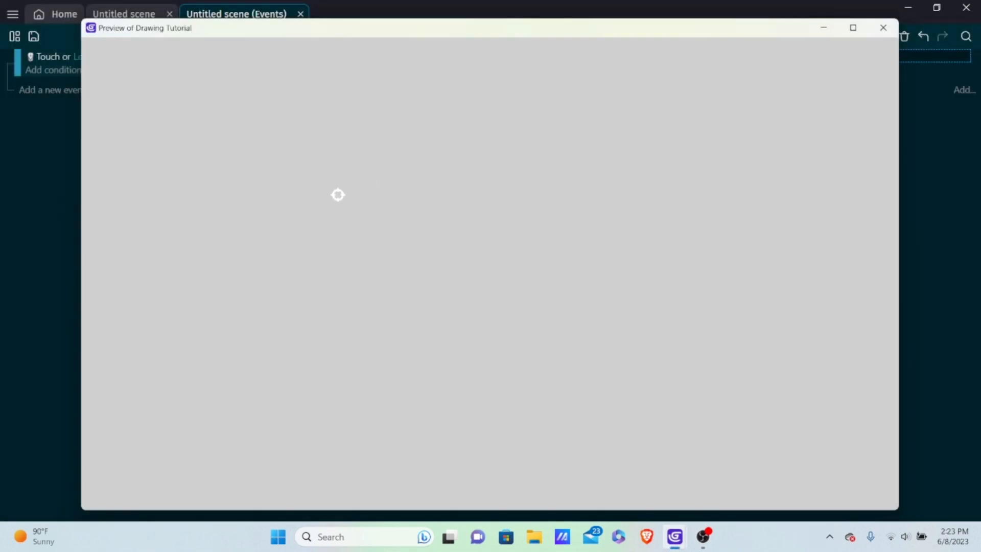
pyautogui.moveTo(286, 204)
pyautogui.mouseDown()
pyautogui.moveTo(279, 250)
pyautogui.moveTo(480, 347)
pyautogui.moveTo(663, 189)
pyautogui.moveTo(446, 109)
pyautogui.moveTo(217, 109)
pyautogui.moveTo(149, 258)
pyautogui.moveTo(184, 365)
pyautogui.moveTo(307, 406)
pyautogui.moveTo(744, 272)
pyautogui.moveTo(608, 70)
pyautogui.moveTo(180, 44)
pyautogui.moveTo(131, 56)
pyautogui.mouseUp()
pyautogui.click(882, 28)
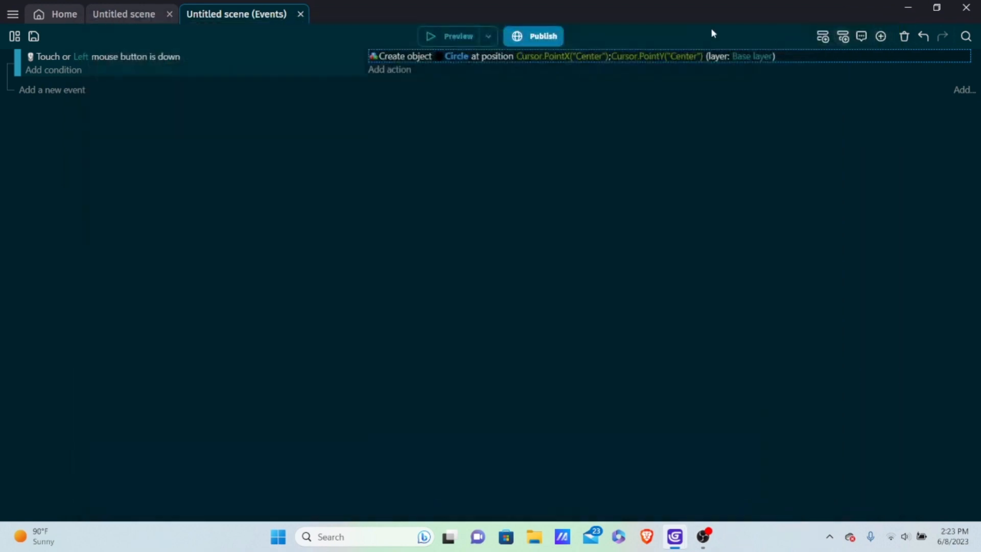
# Add a new Sprite object to the scene and name it Player
pyautogui.click(110, 14)
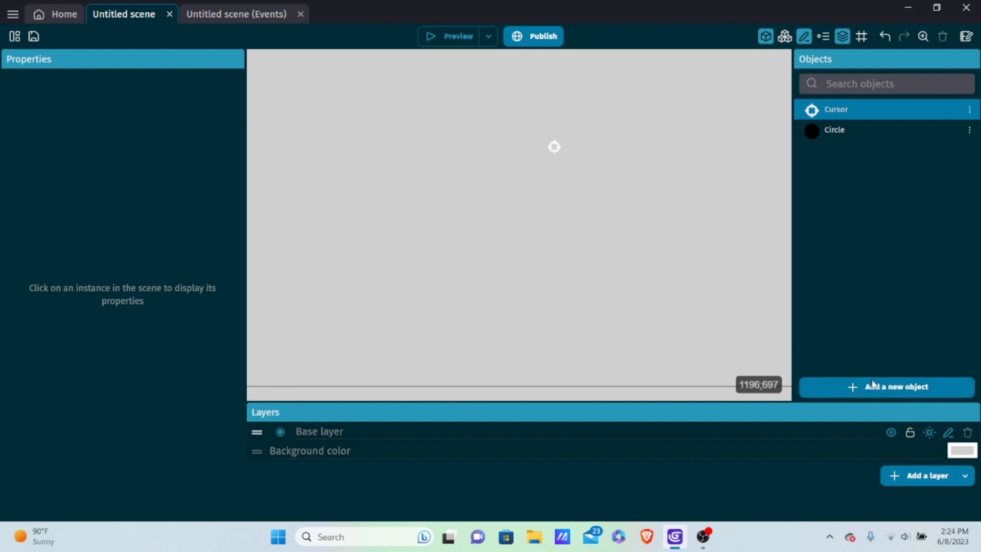
pyautogui.click(889, 387)
pyautogui.click(281, 121)
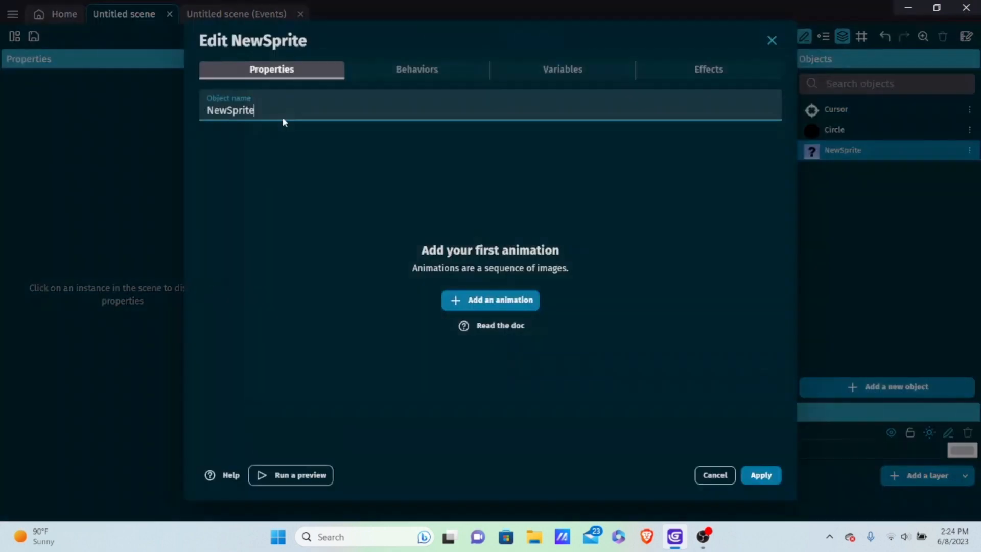
pyautogui.write('Player')
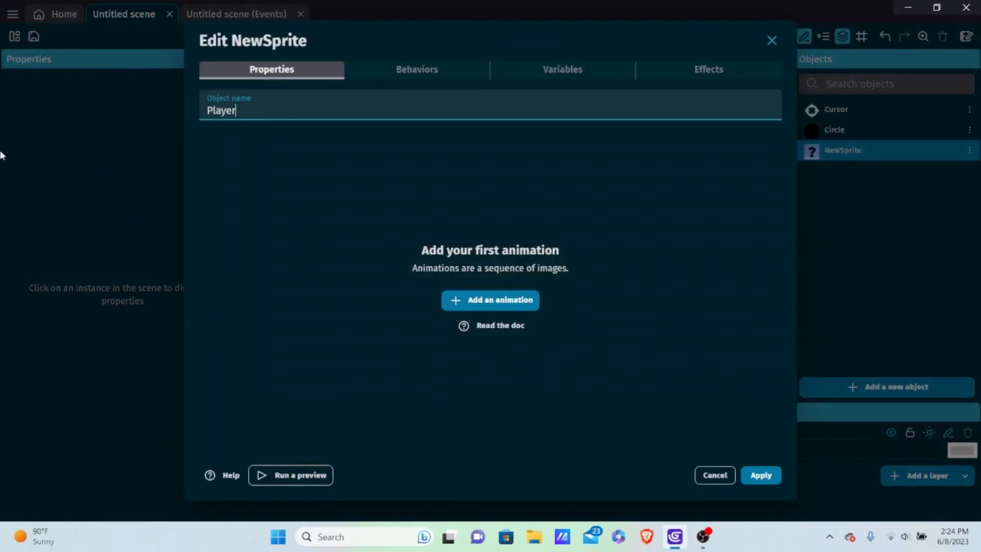
# Add an animation to the Player object using the Red Cube.png image as its sprite
pyautogui.click(478, 306)
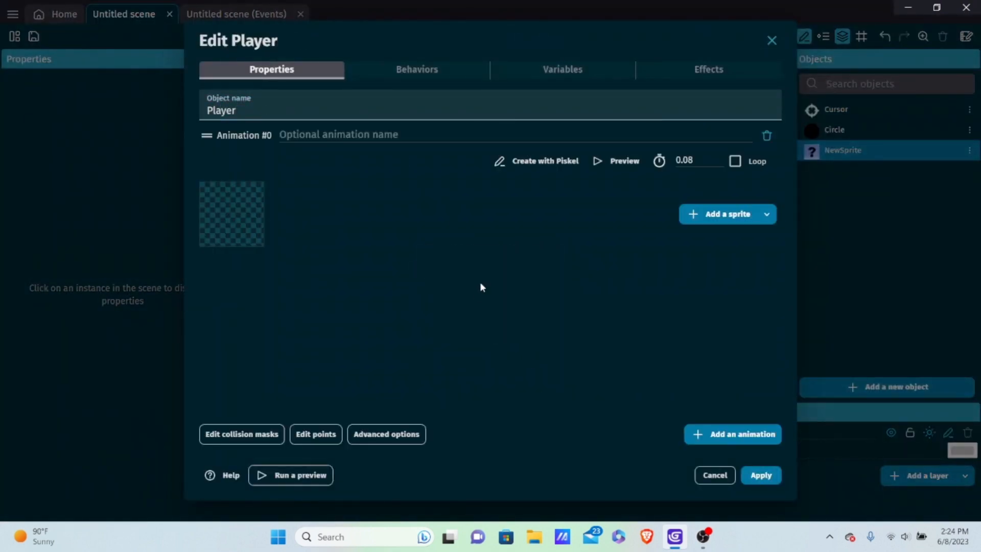
pyautogui.click(698, 216)
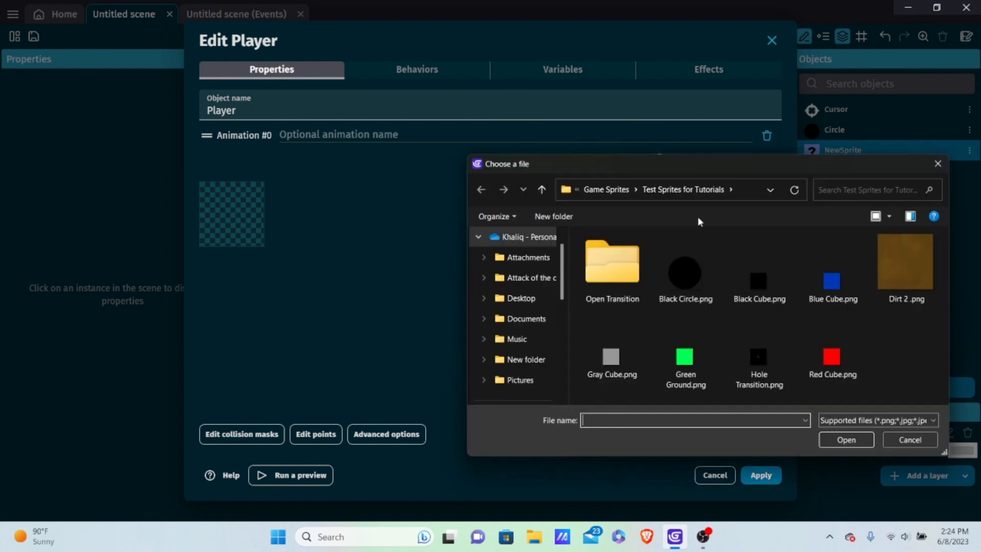
pyautogui.doubleClick(832, 354)
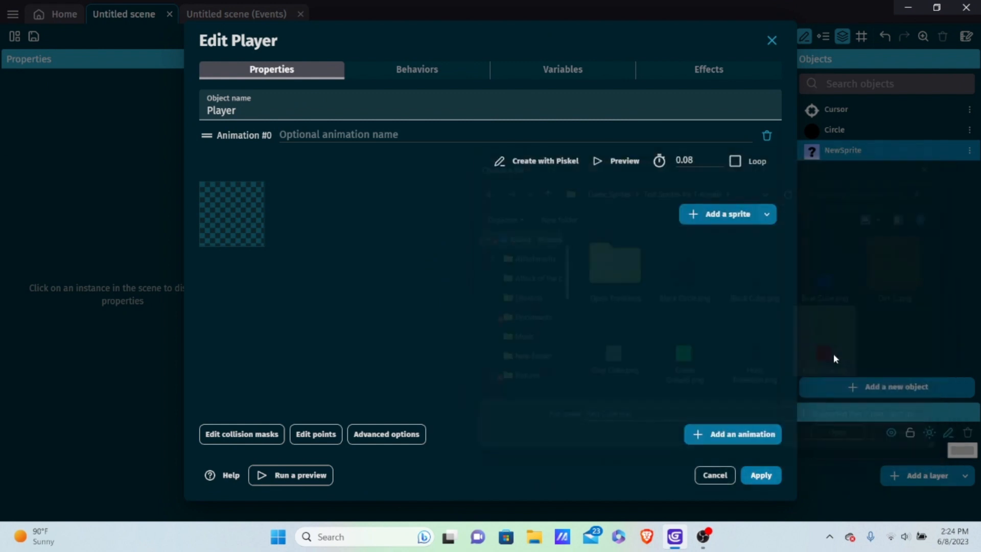
pyautogui.click(588, 271)
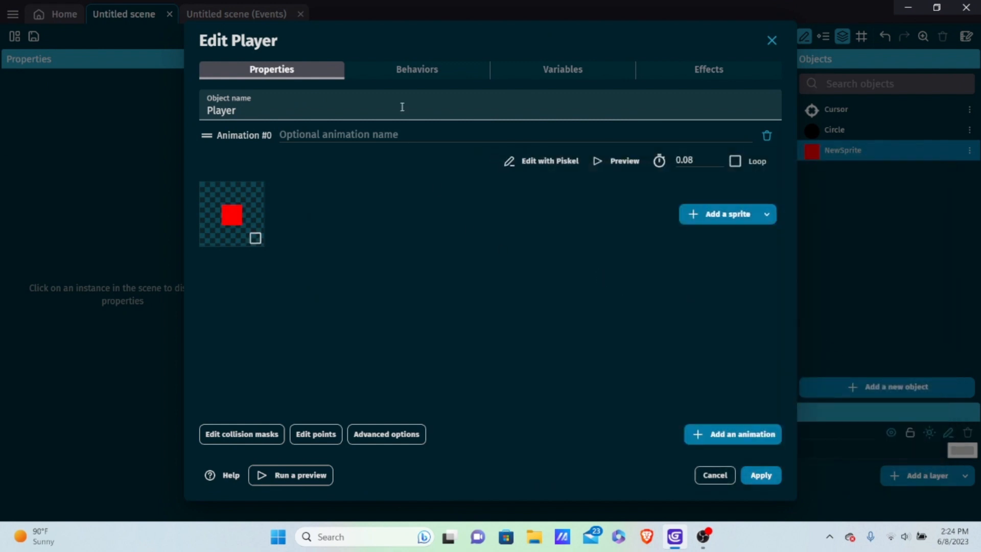
# Give the Player object the Platformer character behavior with its default settings and apply the object changes
pyautogui.click(397, 72)
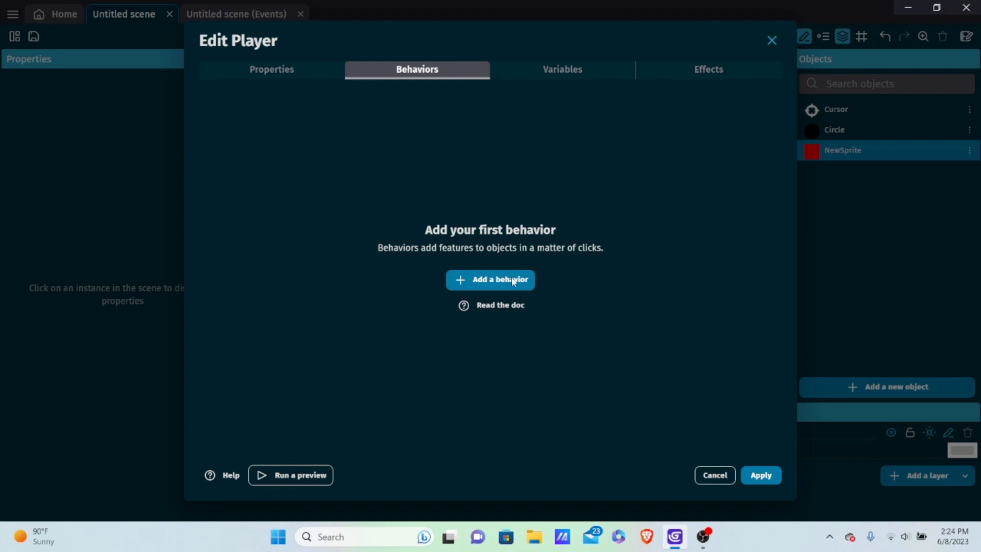
pyautogui.click(514, 281)
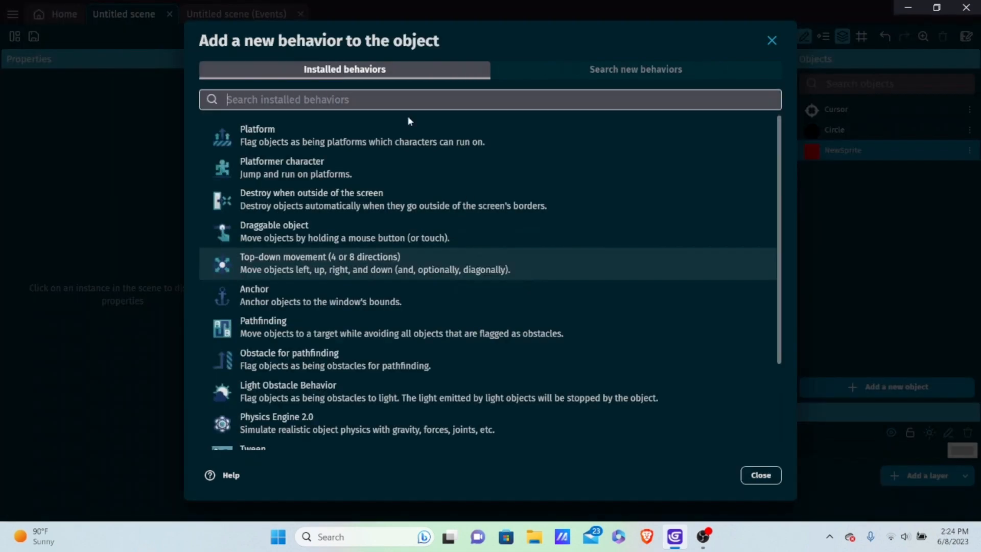
pyautogui.click(281, 173)
pyautogui.scroll(-6, 562, 306)
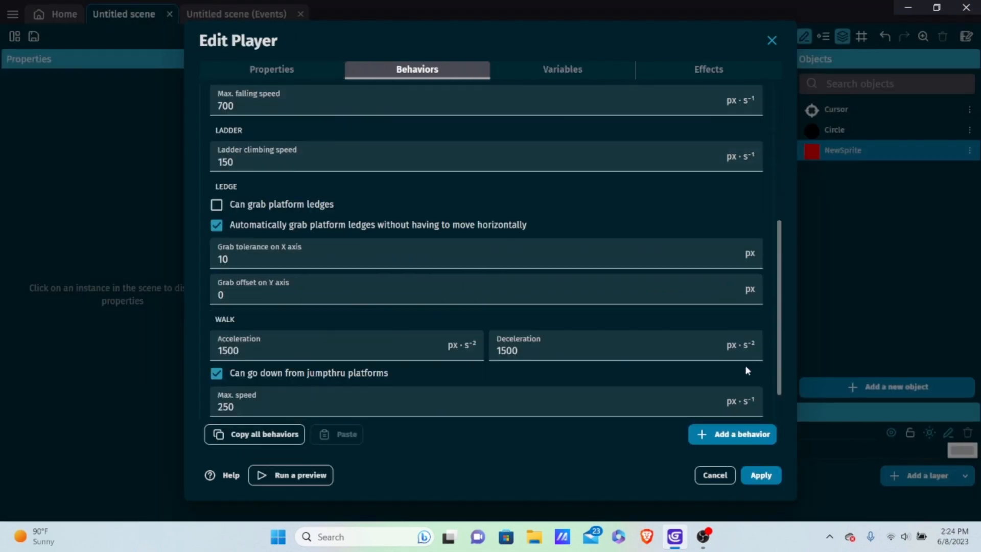
pyautogui.click(749, 477)
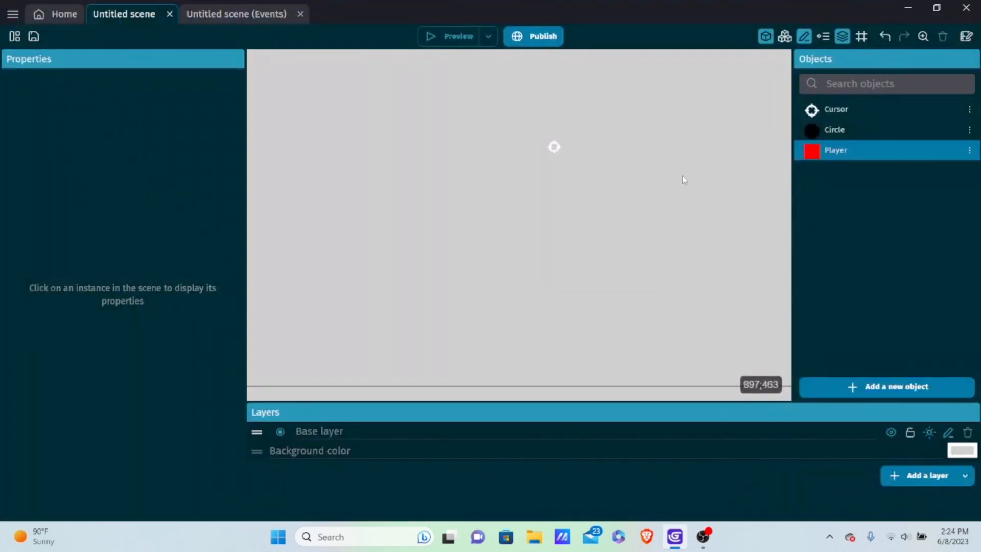
# Add a new Sprite object to the scene and name it Platform
pyautogui.click(838, 387)
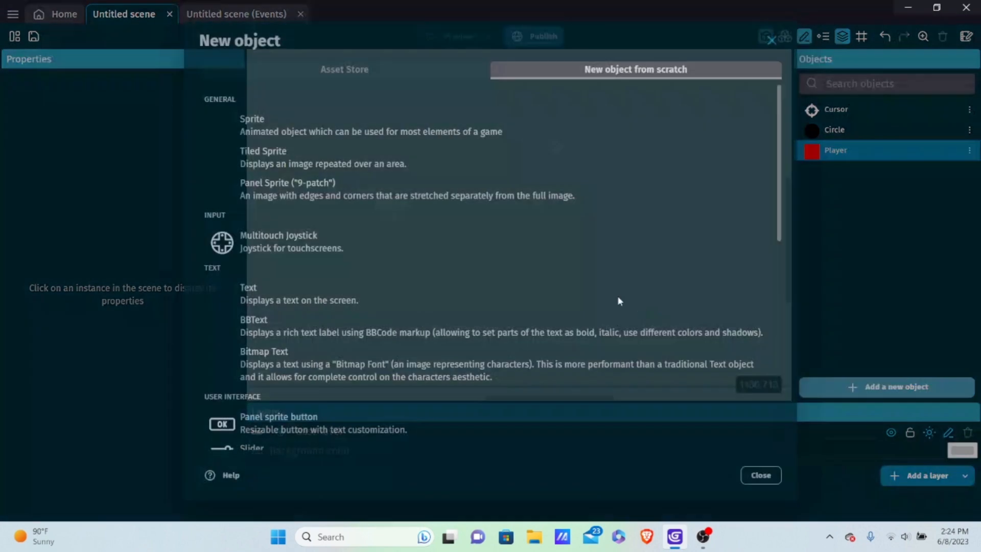
pyautogui.click(347, 123)
pyautogui.moveTo(358, 114); pyautogui.dragTo(1, 138)
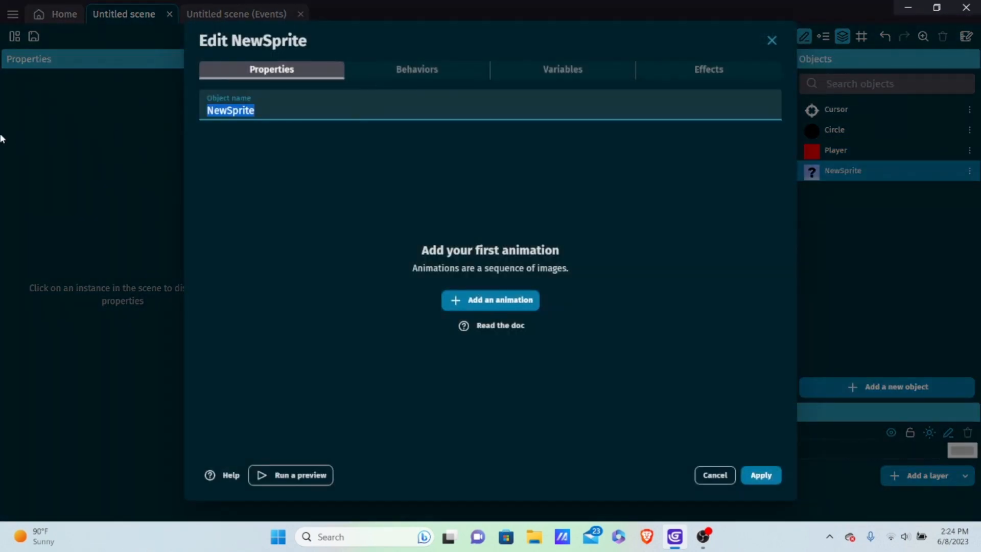
pyautogui.press('BackSpace')
pyautogui.write('Platform')
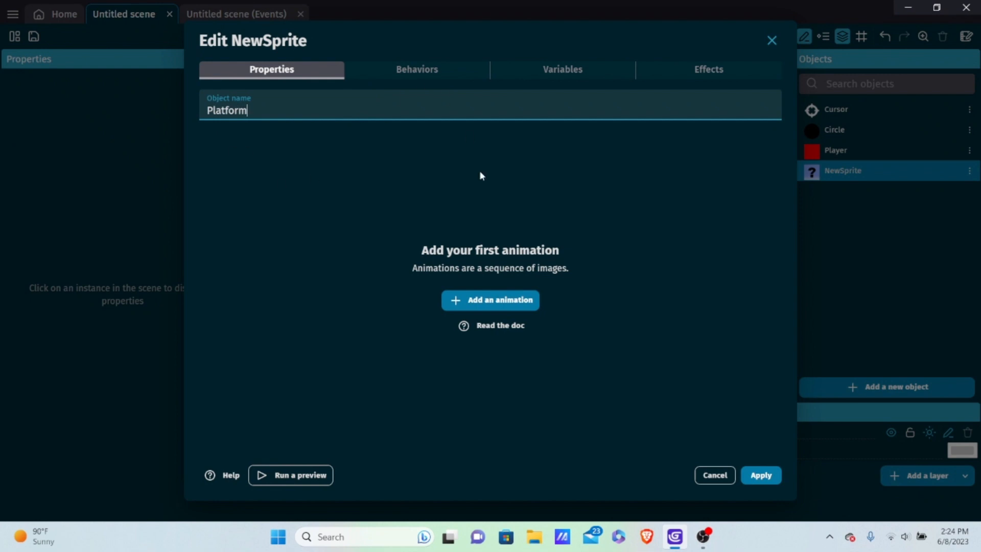
# Add an animation to the Platform object using Black Cube.png as its sprite, copying the file into the project folder
pyautogui.click(492, 306)
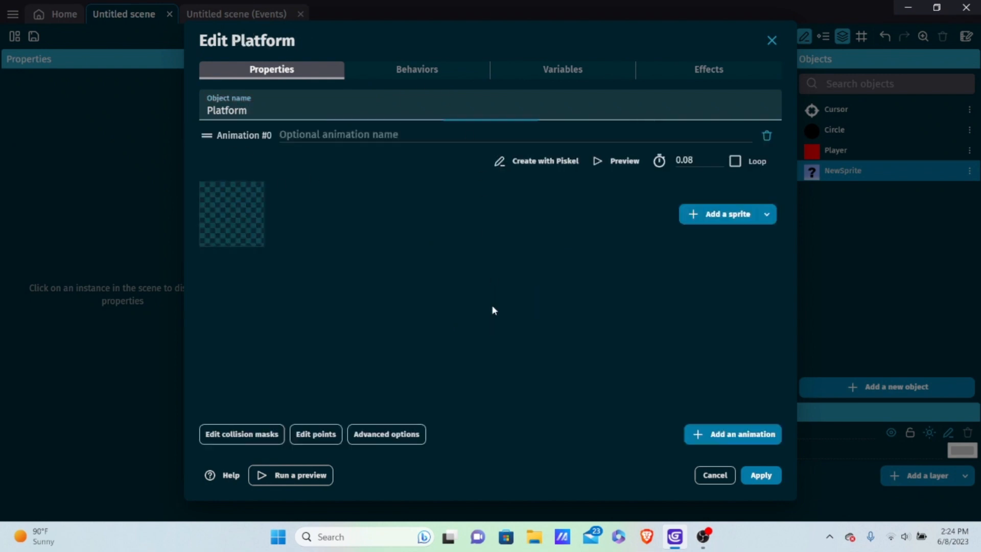
pyautogui.click(713, 214)
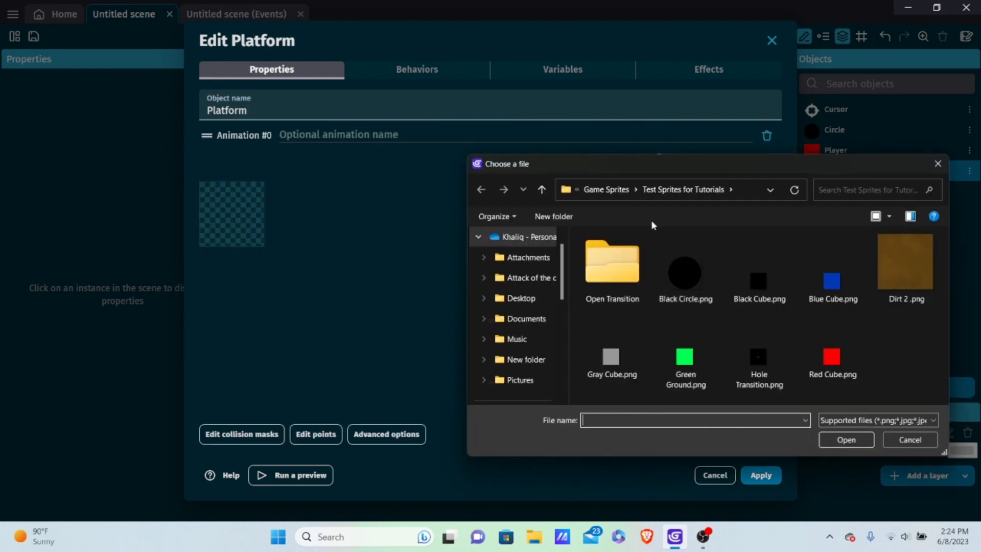
pyautogui.doubleClick(759, 271)
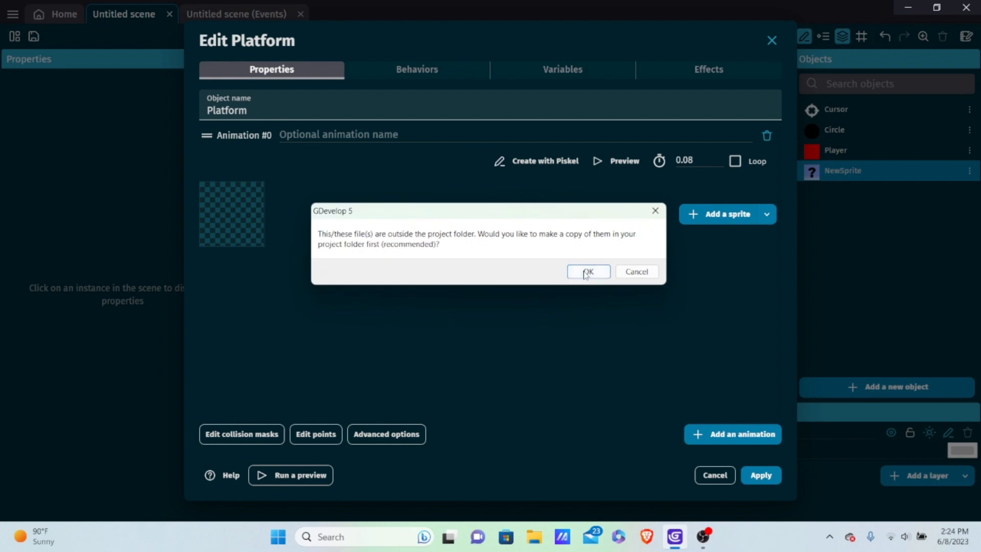
pyautogui.click(585, 271)
# Give the Platform object the Platform behavior, turn off grabbable ledges, and apply the object changes
pyautogui.click(434, 71)
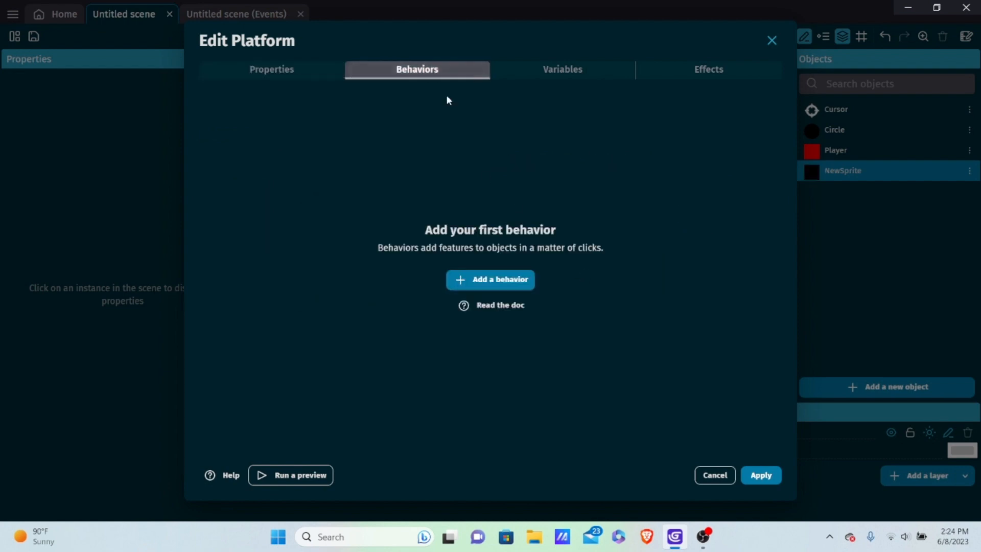
pyautogui.click(489, 282)
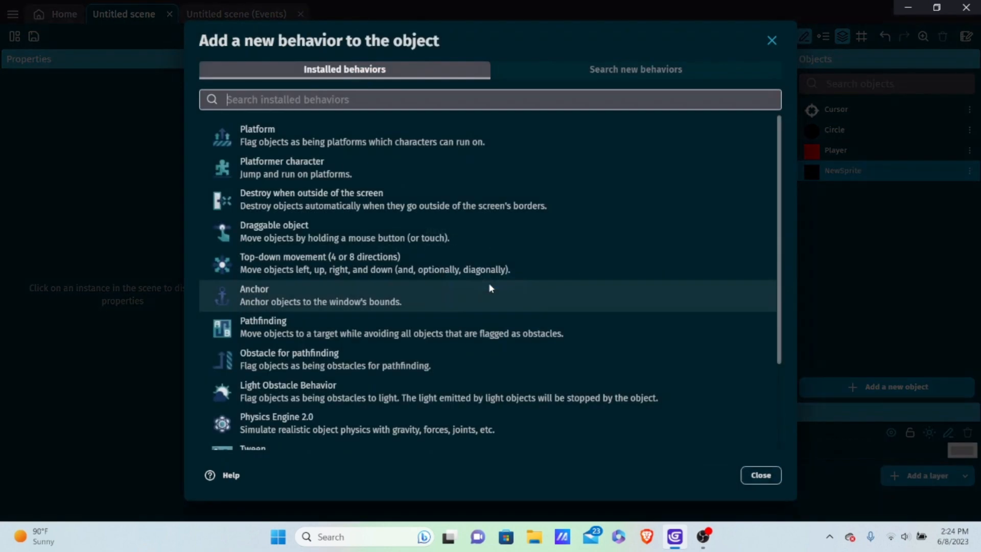
pyautogui.click(250, 132)
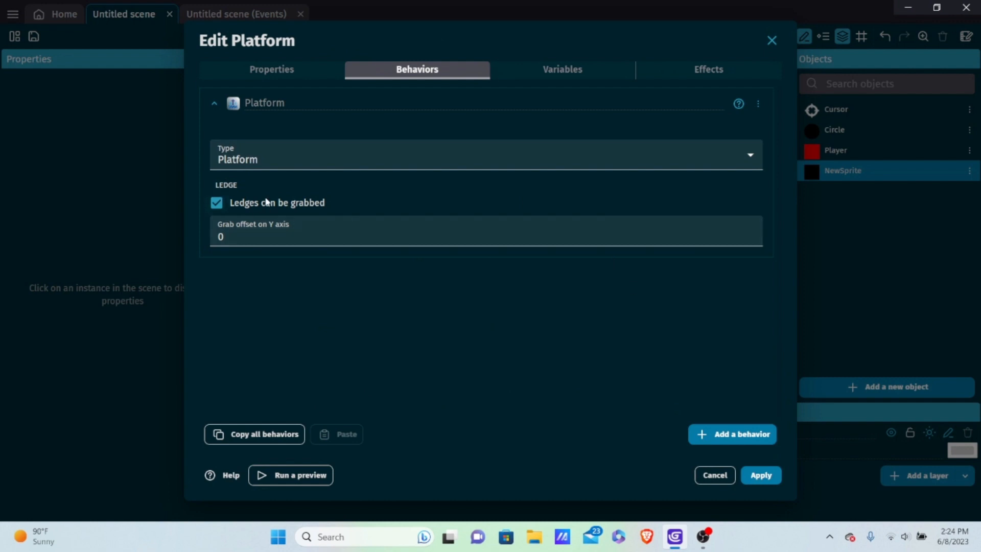
pyautogui.click(240, 202)
pyautogui.click(760, 475)
# Place a Player instance in the scene, below and to the left of the cursor object
pyautogui.moveTo(838, 150); pyautogui.dragTo(420, 209)
pyautogui.scroll(-7, 340, 203)
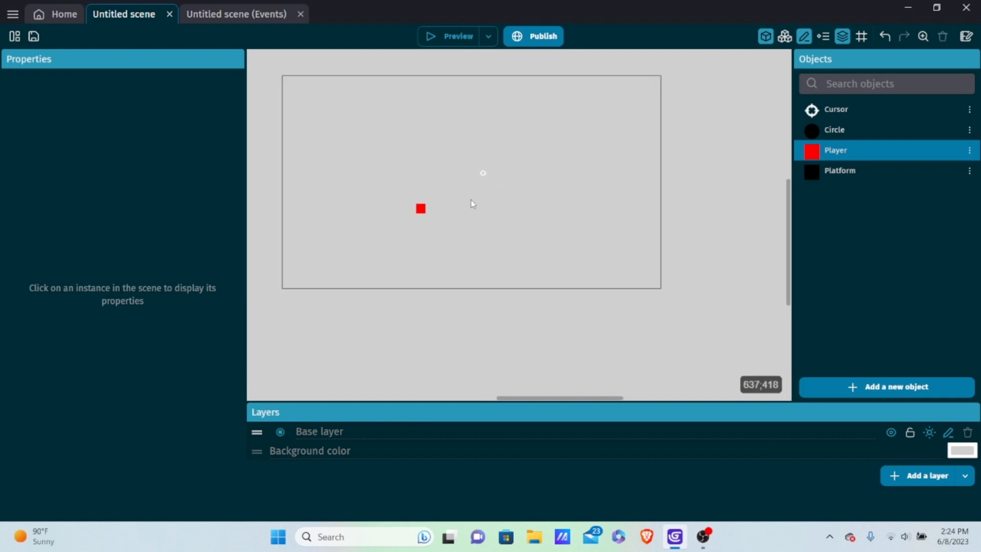
pyautogui.moveTo(473, 204); pyautogui.dragTo(697, 247, button='middle')
# Place a Platform instance below the player and stretch it across the whole scene to a width of about 1339, starting at about X -42
pyautogui.moveTo(841, 170); pyautogui.dragTo(792, 248)
pyautogui.click(421, 288)
pyautogui.click(439, 286)
pyautogui.click(421, 288)
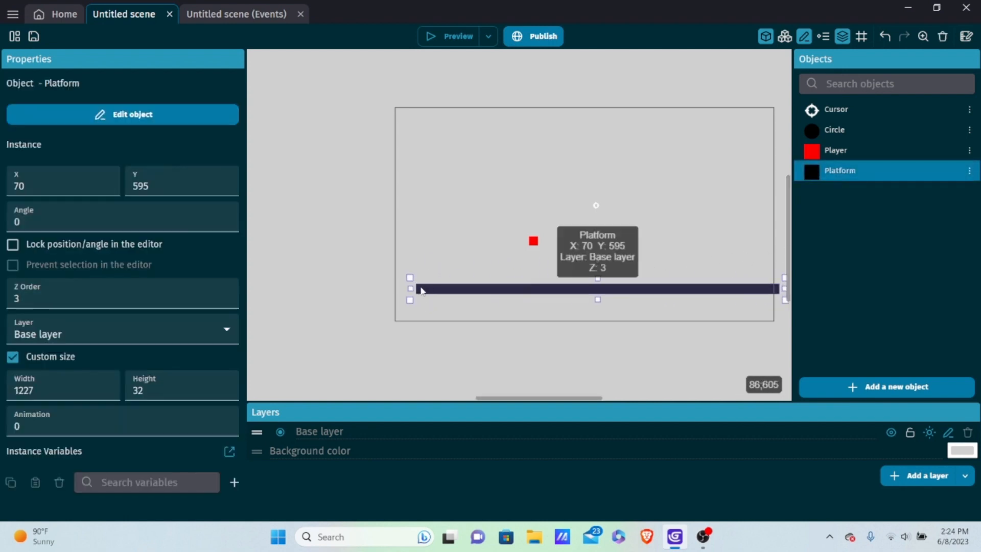
pyautogui.moveTo(411, 288); pyautogui.dragTo(373, 287)
# Run the preview and test the player's running and jumping on the platform
pyautogui.click(449, 36)
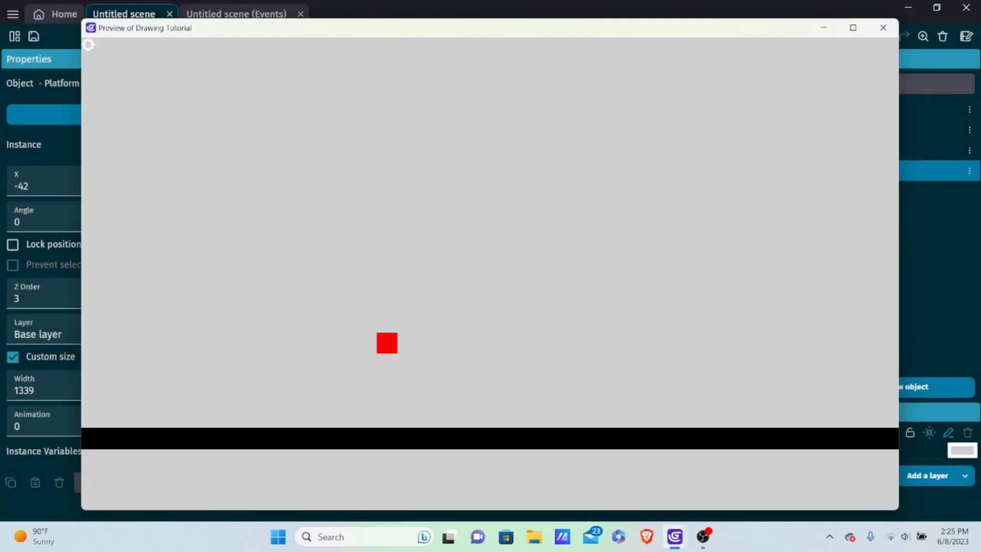
pyautogui.press('Right')
pyautogui.press('space')
pyautogui.press('Left')
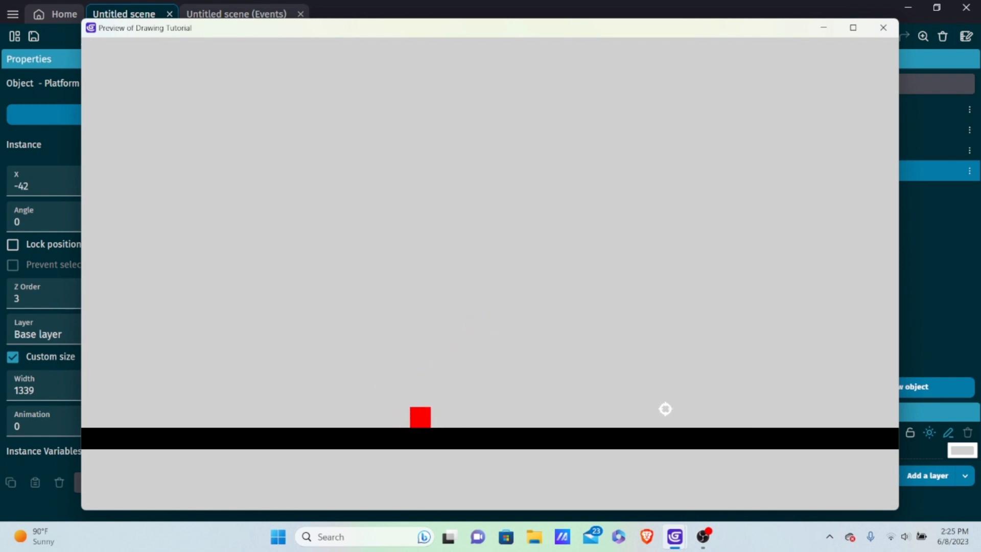
# Draw a stroke along the platform, test running and jumping the player against it, and close the preview
pyautogui.moveTo(665, 407); pyautogui.dragTo(520, 411)
pyautogui.press('Right')
pyautogui.press('space')
pyautogui.press('space')
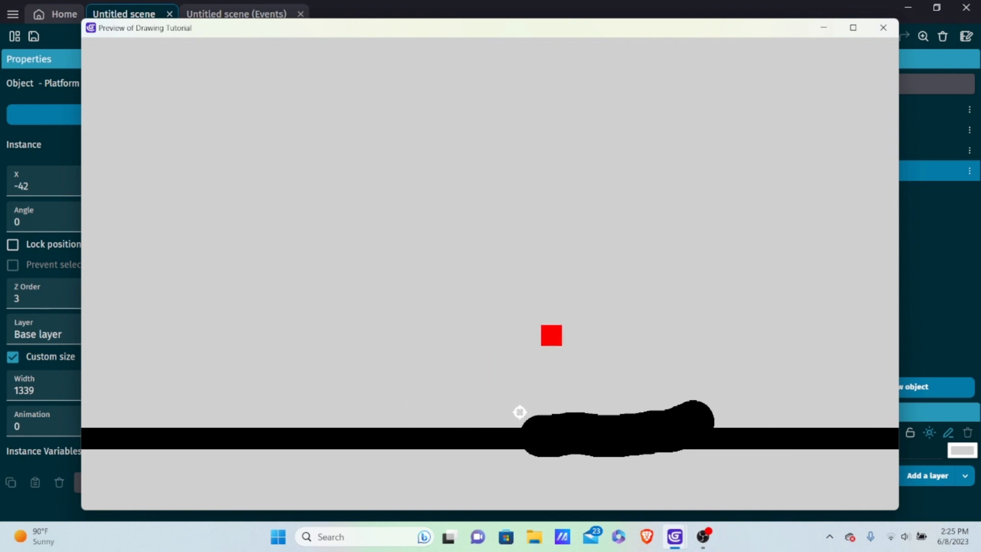
pyautogui.press('Left')
pyautogui.press('space')
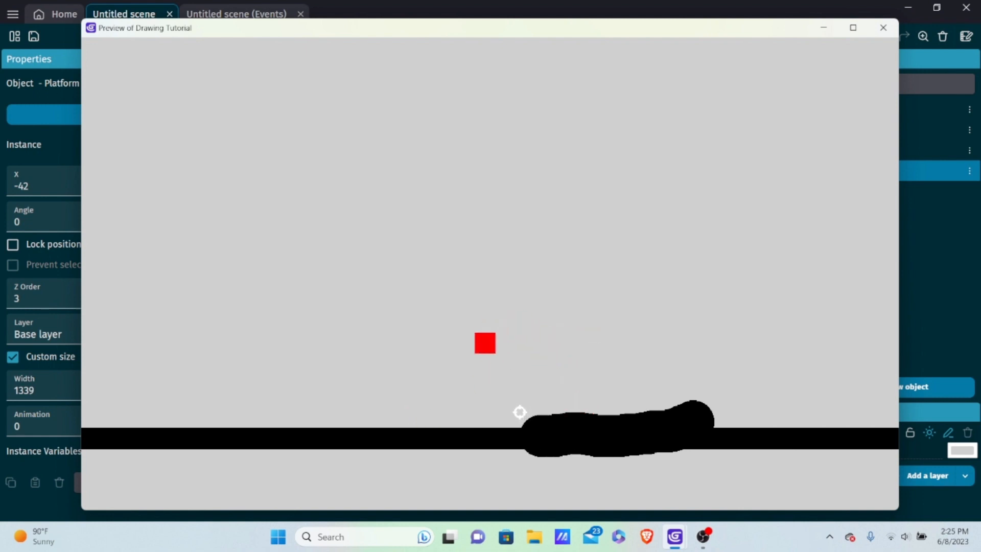
pyautogui.press('Right')
pyautogui.press('space')
pyautogui.press('Left')
pyautogui.press('Right')
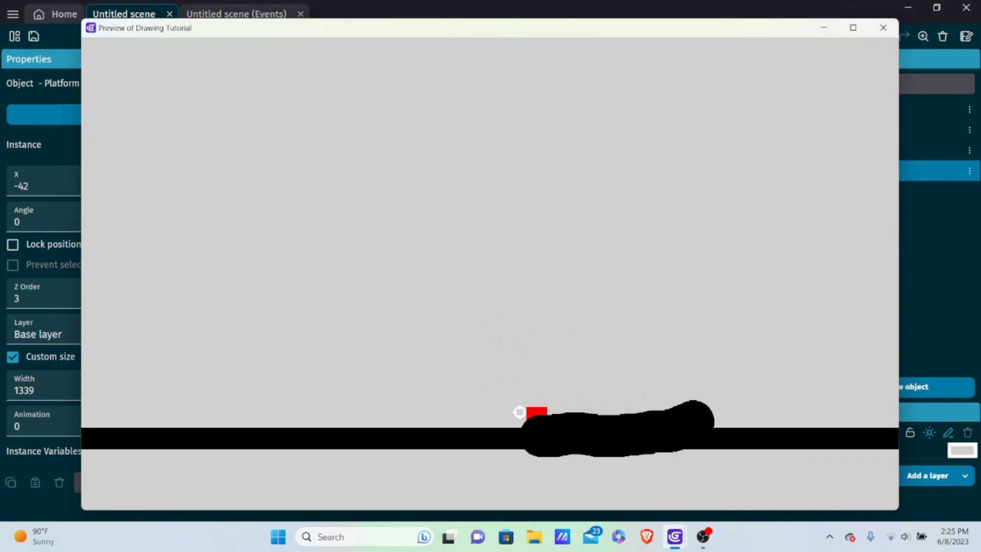
pyautogui.press('space')
pyautogui.press('Left')
pyautogui.press('Left')
pyautogui.press('space')
pyautogui.press('Right')
pyautogui.click(883, 28)
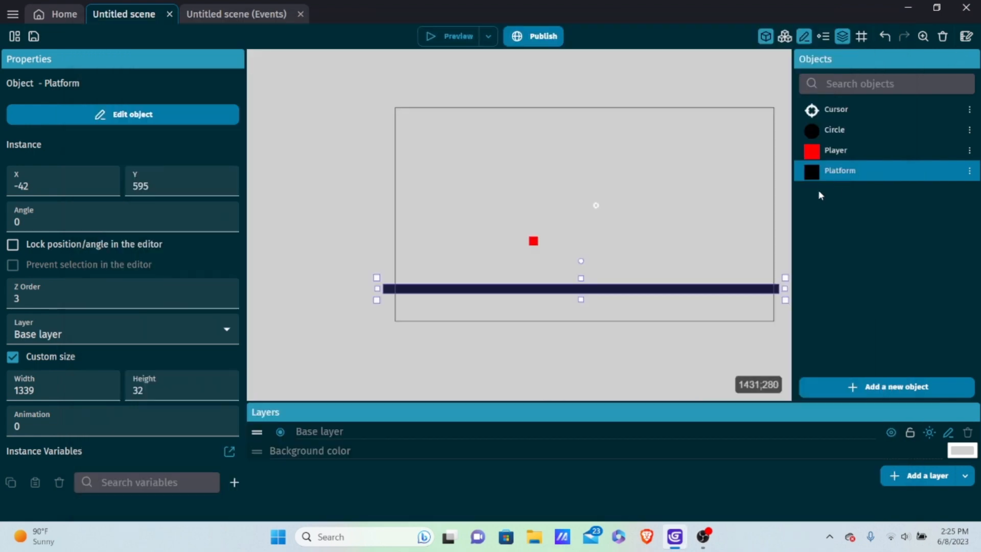
# Give the Circle object the Platform behavior and apply the object changes
pyautogui.doubleClick(845, 129)
pyautogui.click(401, 72)
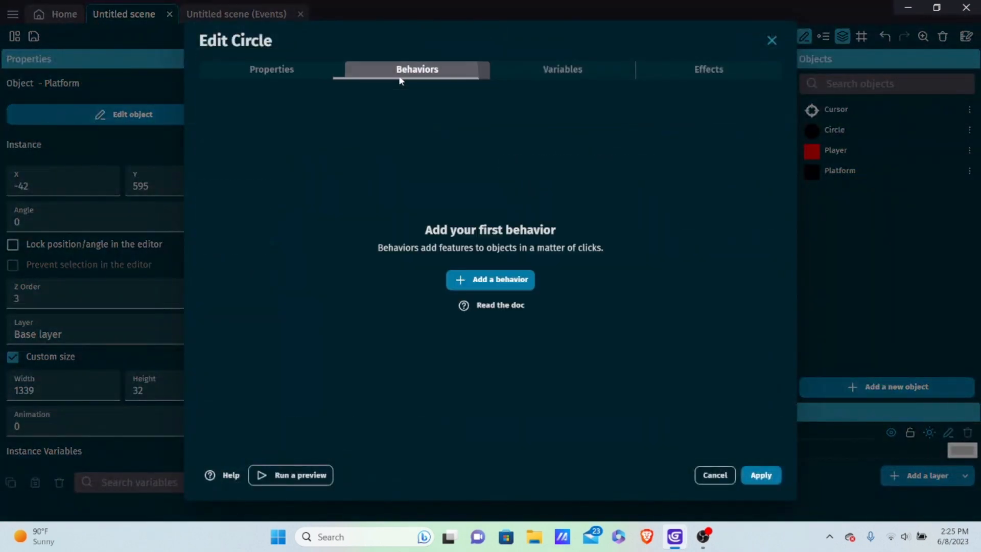
pyautogui.click(490, 279)
pyautogui.click(365, 128)
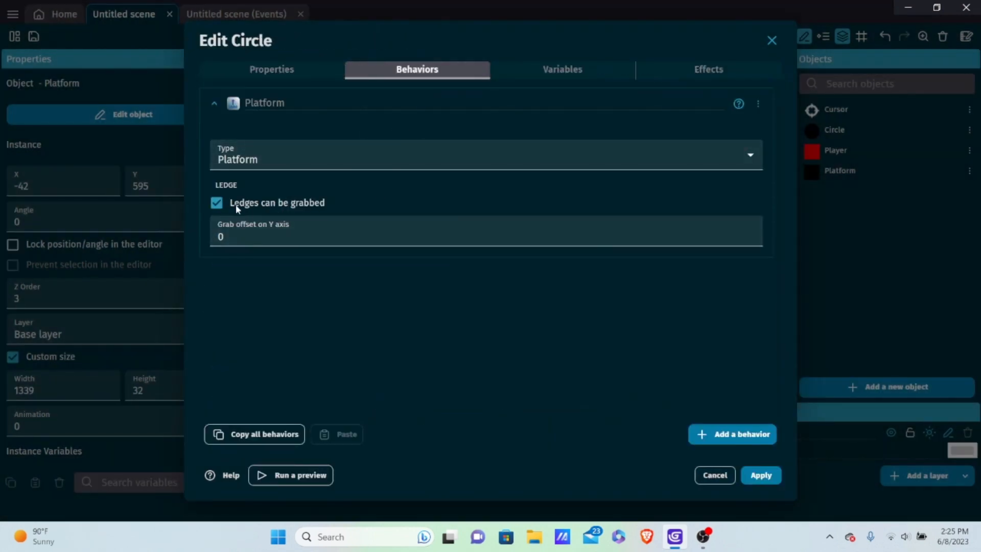
pyautogui.click(768, 478)
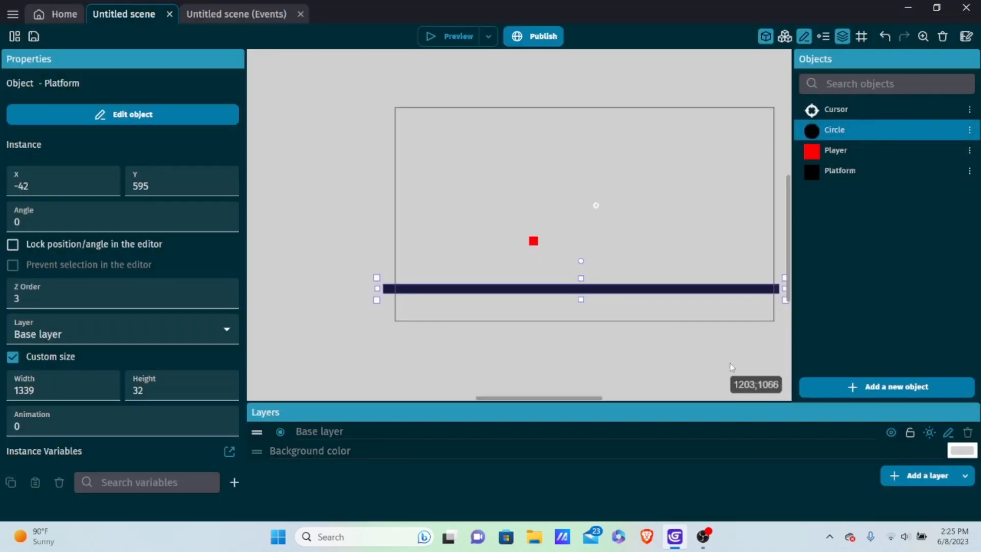
# Run the preview, draw a stroke on the platform and a floating one beside it, and jump the player onto both
pyautogui.click(452, 38)
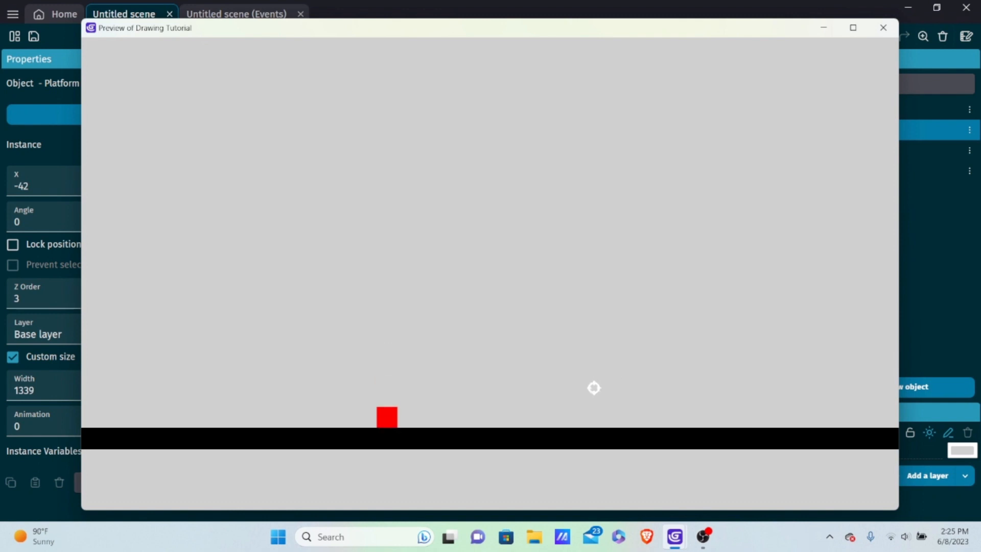
pyautogui.moveTo(609, 396)
pyautogui.mouseDown()
pyautogui.moveTo(528, 409)
pyautogui.moveTo(510, 394)
pyautogui.mouseUp()
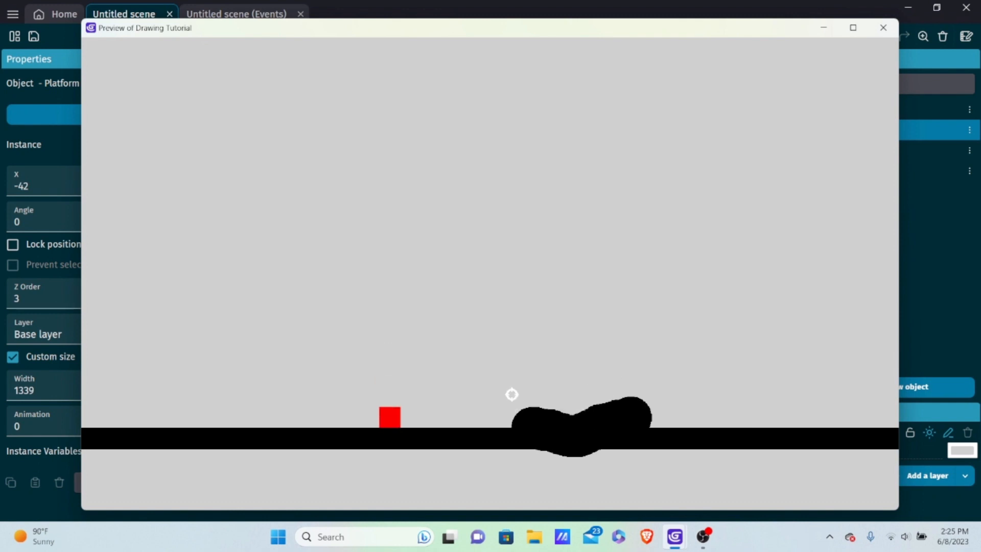
pyautogui.press('space')
pyautogui.press('Right')
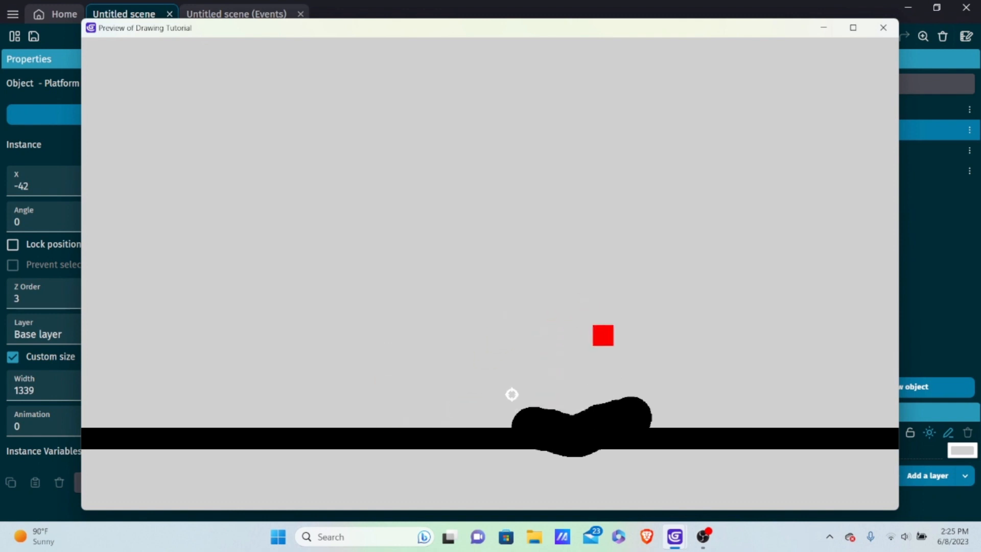
pyautogui.click(684, 370)
pyautogui.moveTo(684, 371); pyautogui.dragTo(754, 346)
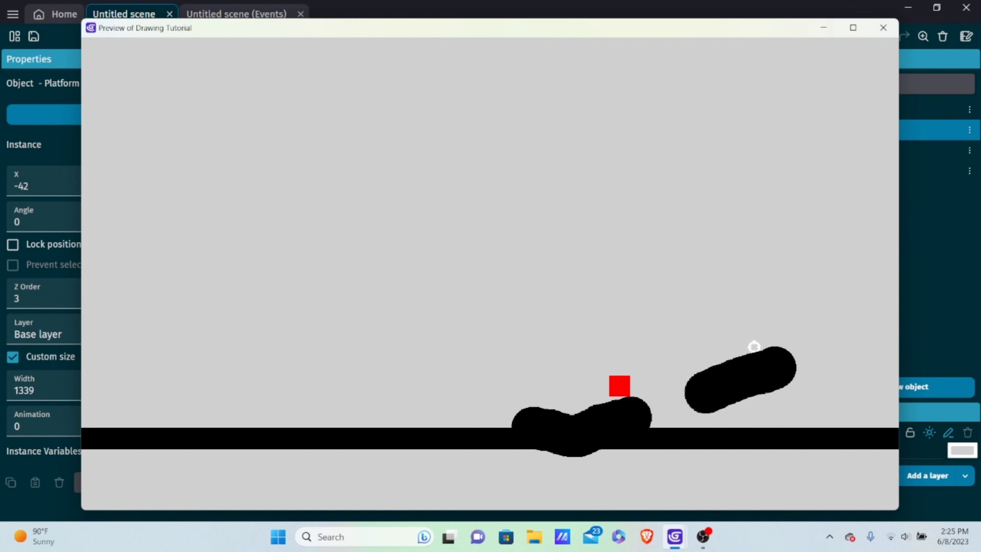
pyautogui.press('space')
pyautogui.press('Right')
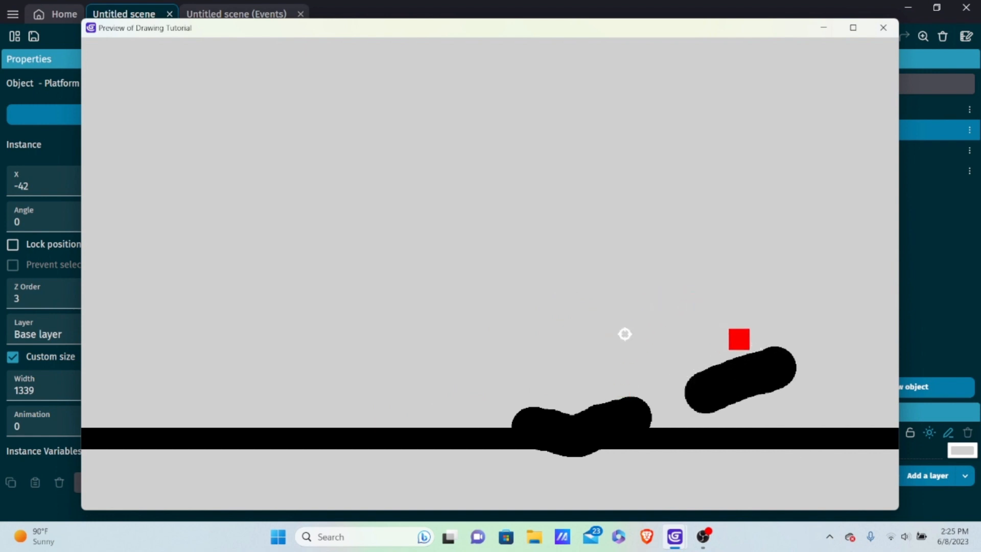
# Draw more floating strokes and a tall wall with a ledge, test the player on them, and close the preview
pyautogui.moveTo(619, 326); pyautogui.dragTo(571, 305)
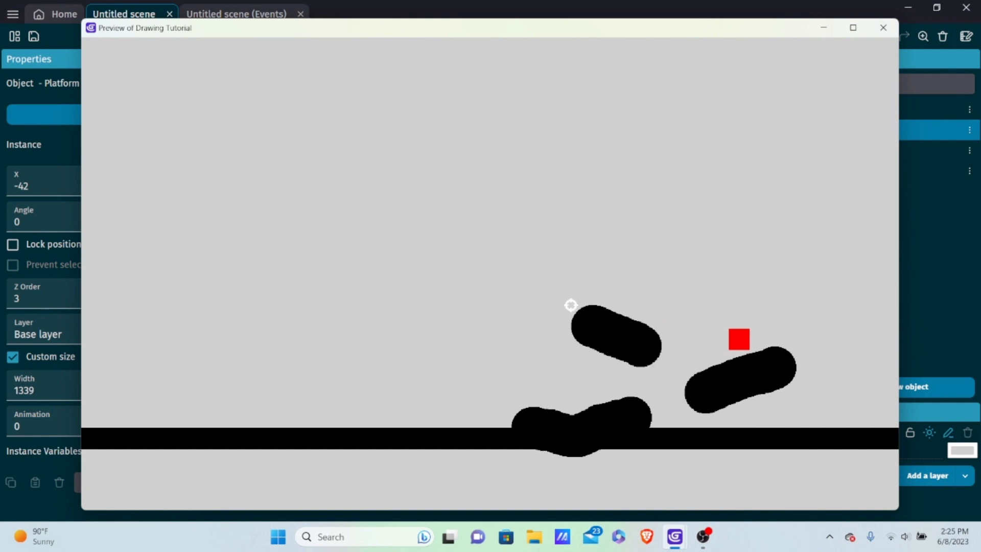
pyautogui.press('Left')
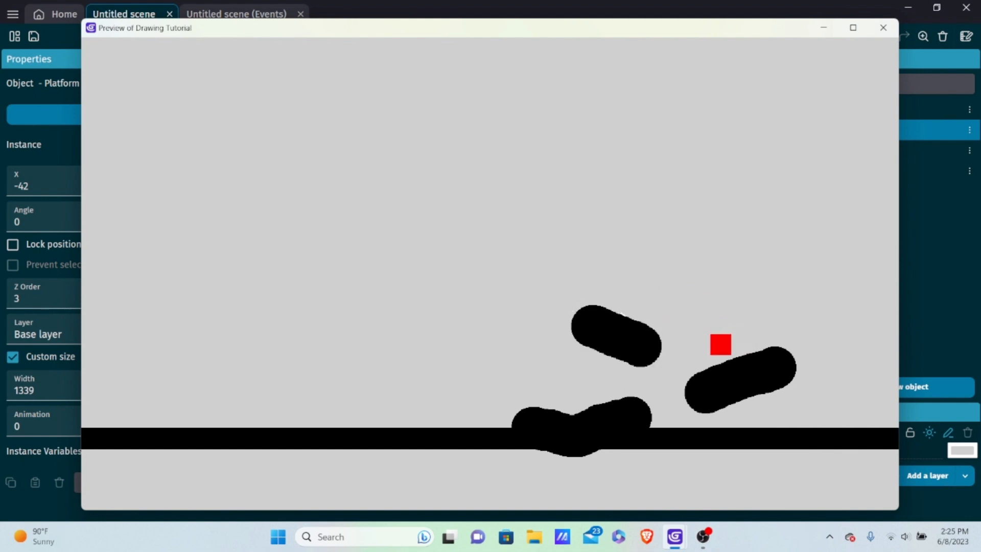
pyautogui.press('space')
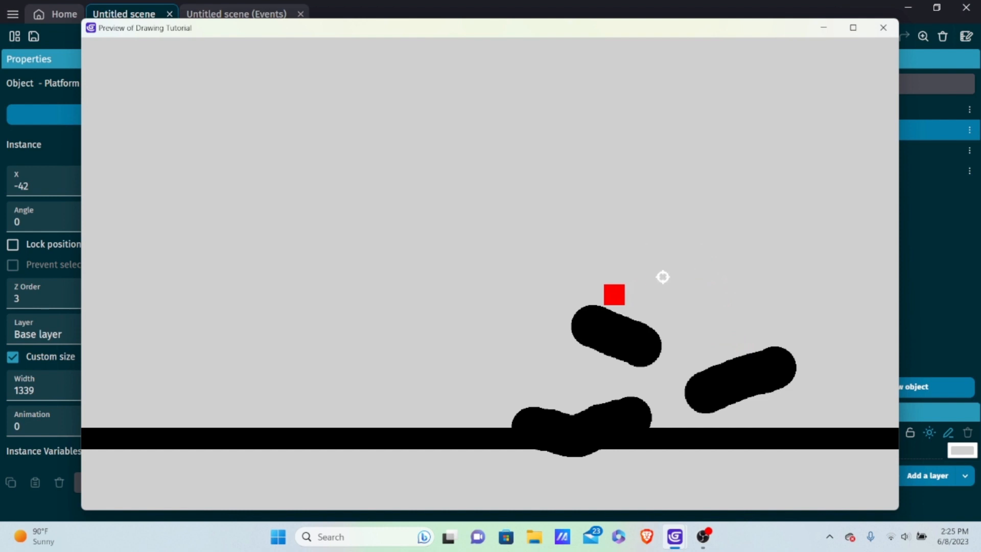
pyautogui.moveTo(508, 269); pyautogui.dragTo(440, 245)
pyautogui.press('space')
pyautogui.press('Left')
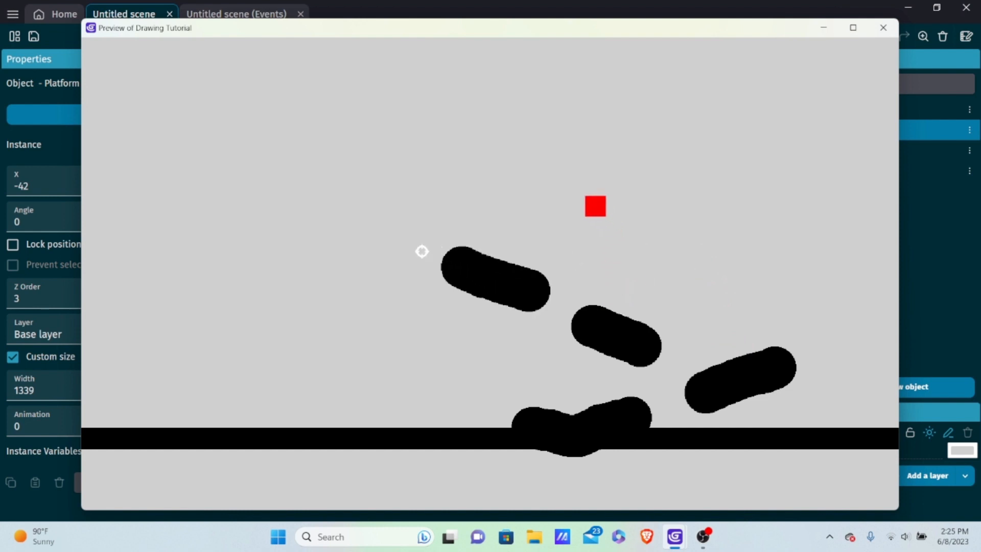
pyautogui.press('space')
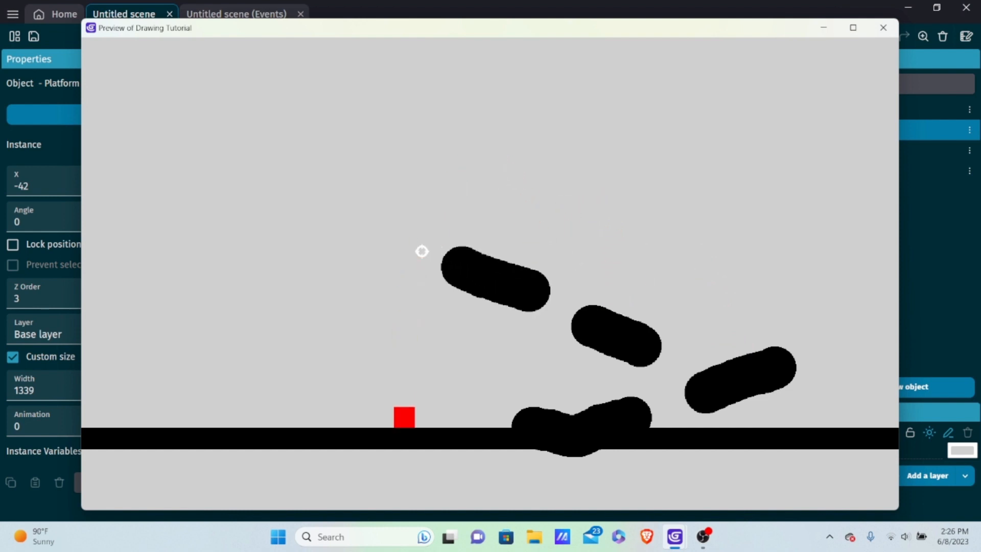
pyautogui.moveTo(411, 470)
pyautogui.mouseDown()
pyautogui.moveTo(403, 478)
pyautogui.moveTo(394, 445)
pyautogui.moveTo(383, 145)
pyautogui.moveTo(367, 158)
pyautogui.moveTo(256, 157)
pyautogui.mouseUp()
pyautogui.press('Left')
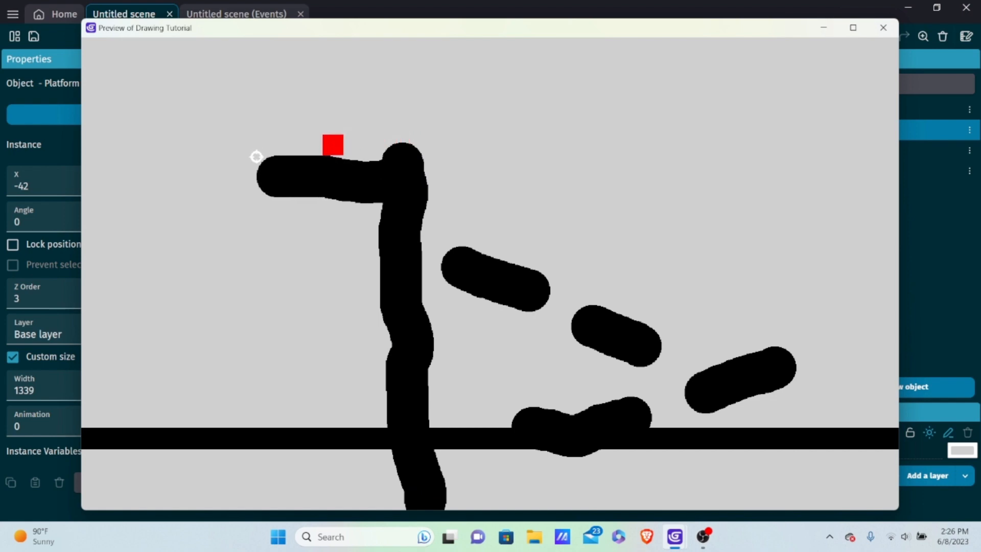
pyautogui.press('space')
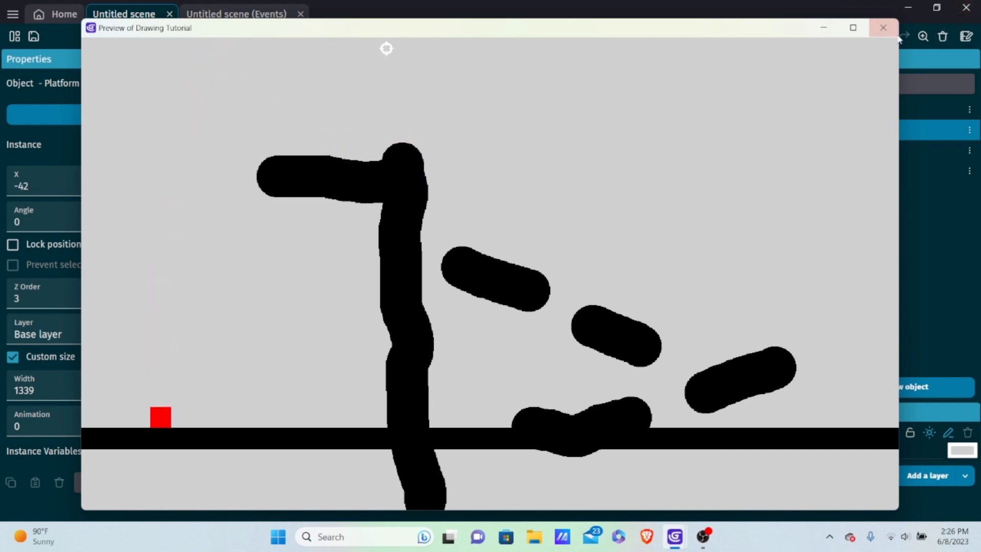
pyautogui.click(882, 28)
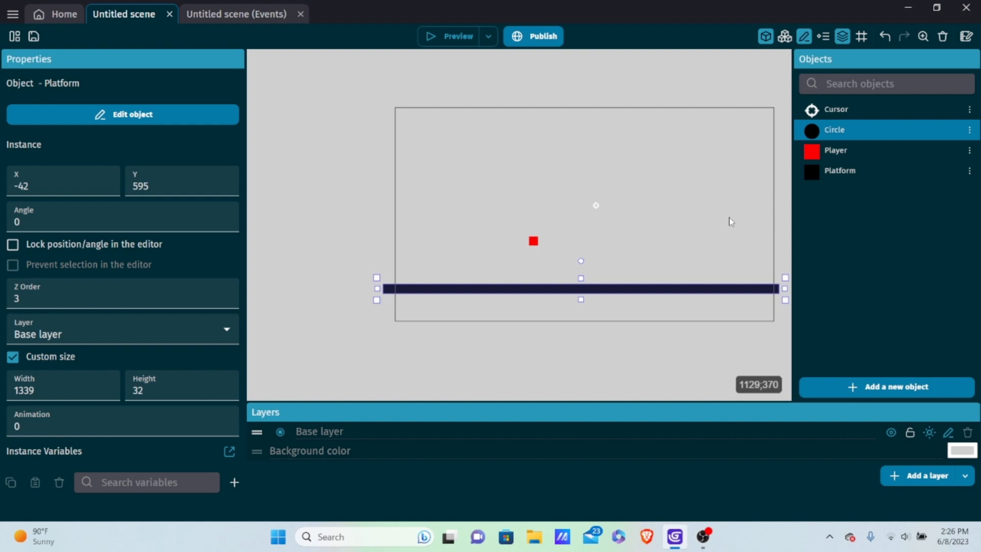
# Add a new Sprite object to the scene and name it Activator
pyautogui.click(879, 385)
pyautogui.click(358, 134)
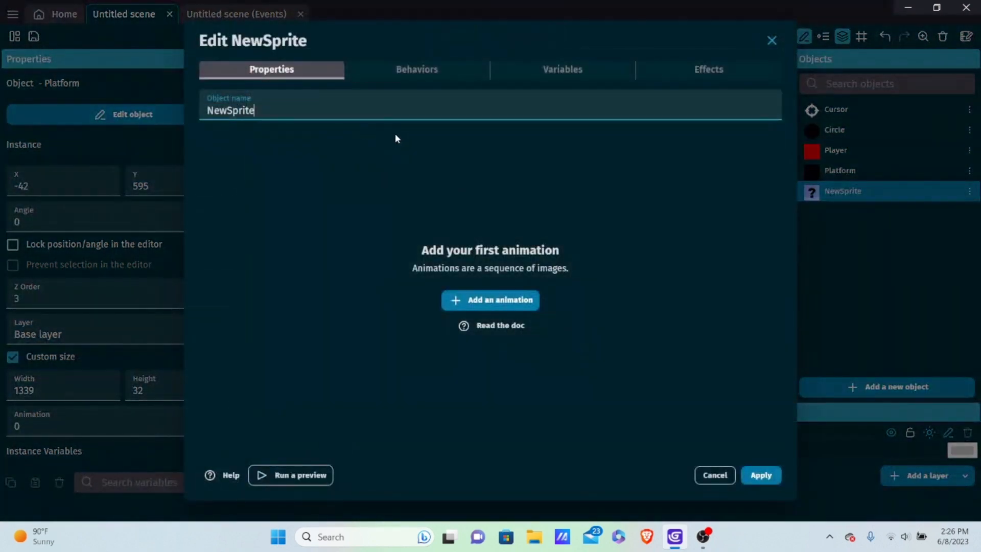
pyautogui.hotkey('ctrl', 'a')
pyautogui.write('Activator')
# Give the Activator object an animation using Green Ground.png and copy the image into the project folder
pyautogui.click(485, 297)
pyautogui.click(714, 217)
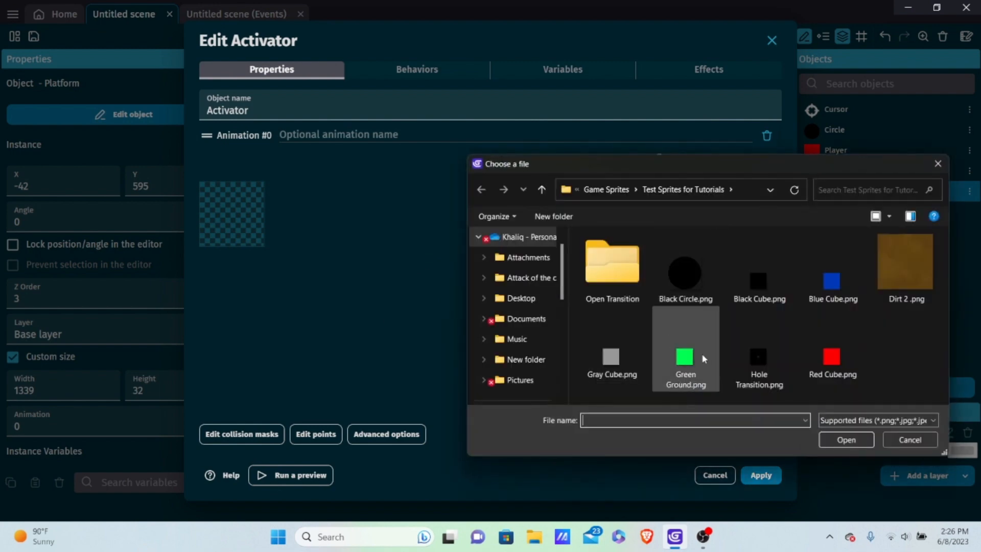
pyautogui.doubleClick(686, 359)
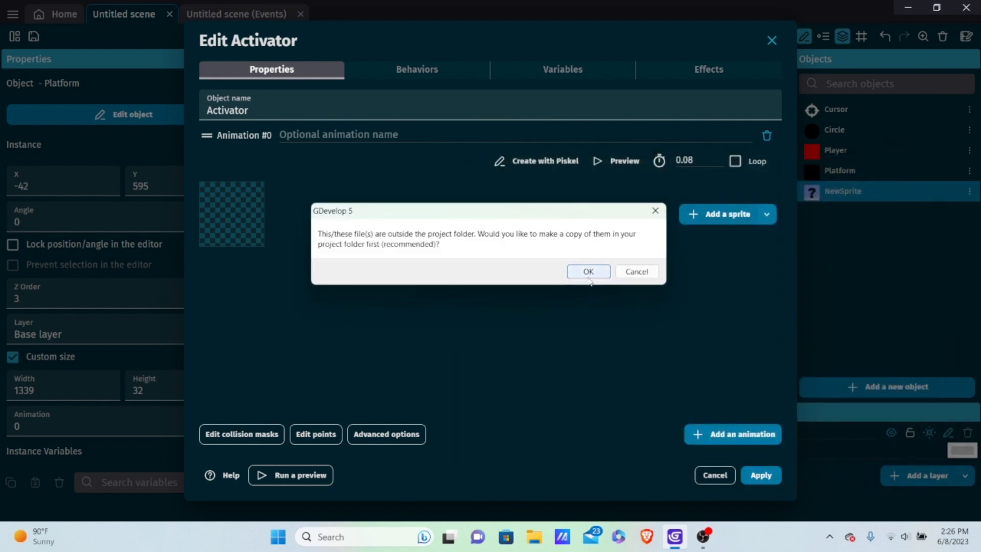
pyautogui.click(588, 274)
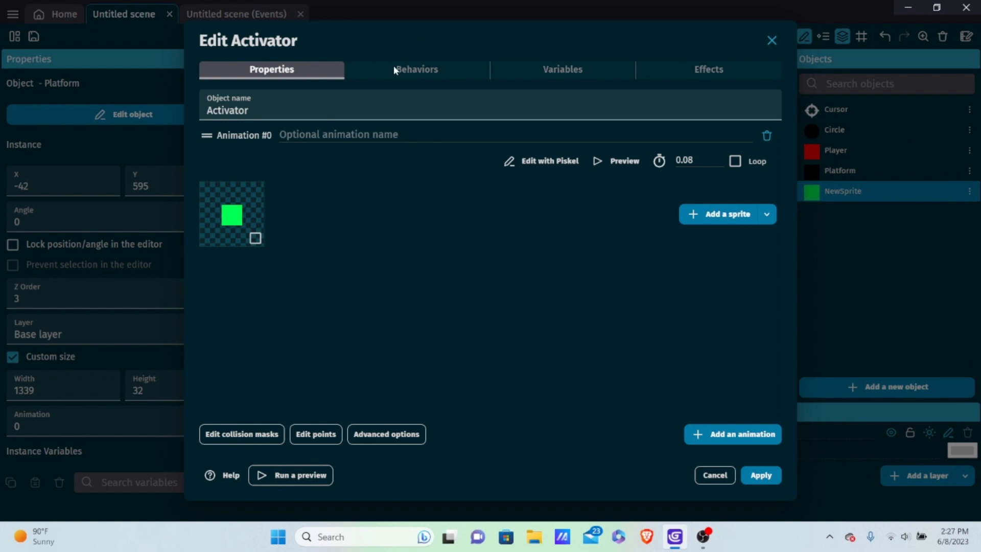
# Add a Boolean object variable to Activator
pyautogui.click(589, 69)
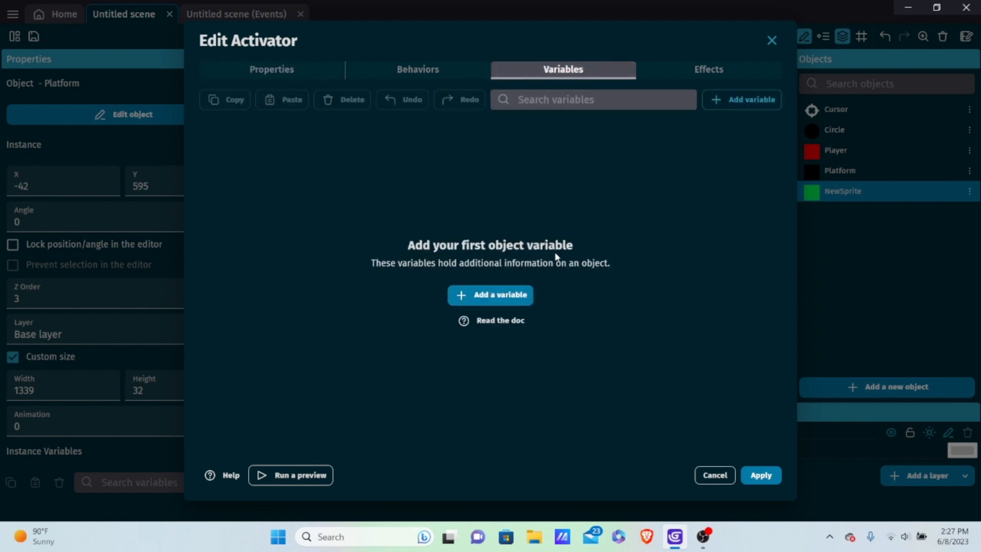
pyautogui.click(521, 299)
pyautogui.click(453, 131)
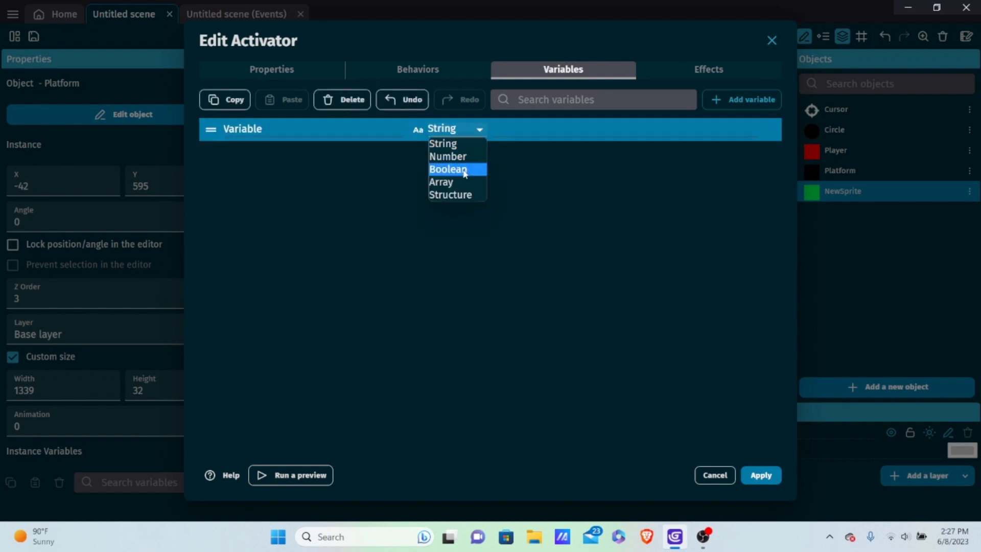
pyautogui.click(448, 169)
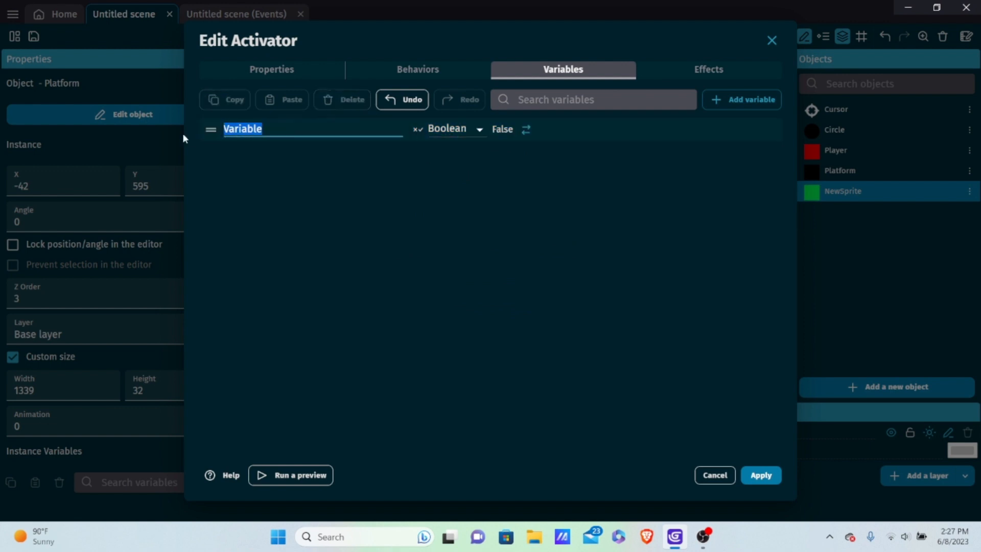
# Name the Activator's Boolean variable active and apply the object changes
pyautogui.press('BackSpace')
pyautogui.write('Active')
pyautogui.press('BackSpace')
pyautogui.press('BackSpace')
pyautogui.press('BackSpace')
pyautogui.press('BackSpace')
pyautogui.press('BackSpace')
pyautogui.press('BackSpace')
pyautogui.write('actvi')
pyautogui.press('BackSpace')
pyautogui.press('BackSpace')
pyautogui.write('ive')
pyautogui.click(759, 475)
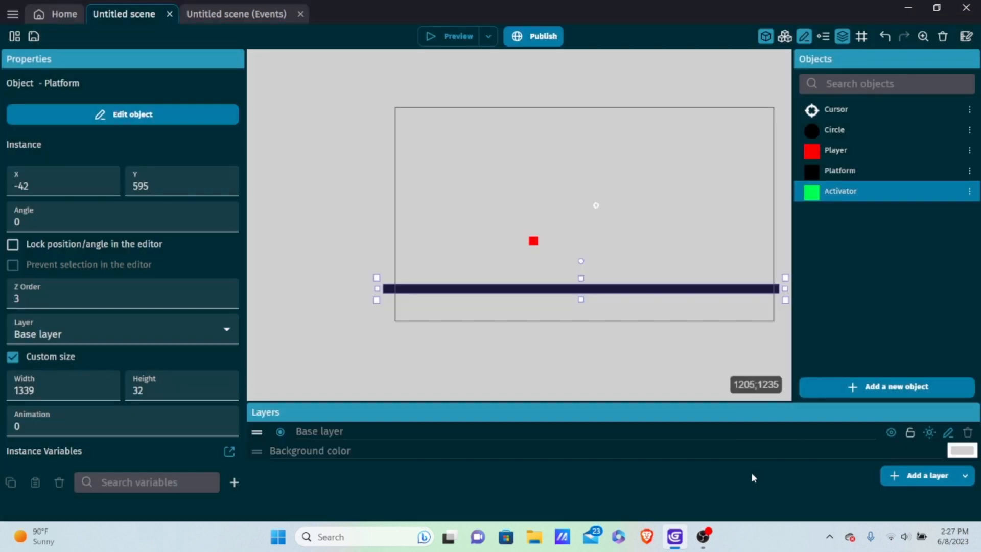
# Open the scene variables of Untitled scene and add a new variable
pyautogui.click(13, 36)
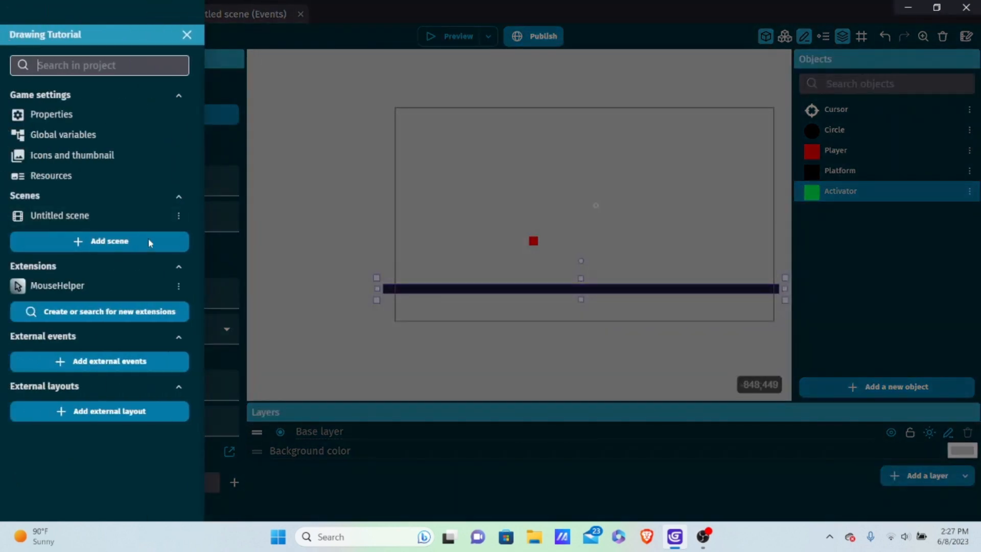
pyautogui.click(179, 216)
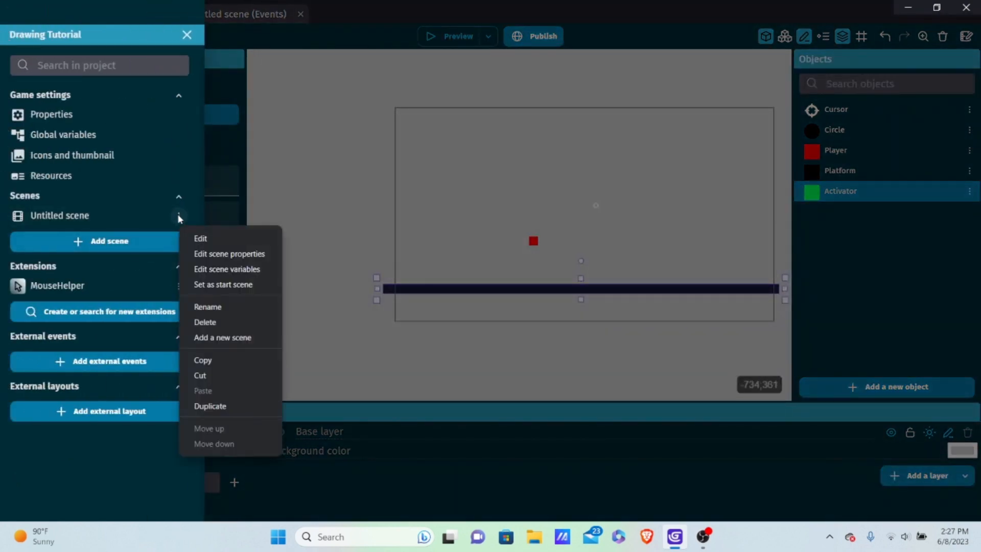
pyautogui.click(233, 270)
pyautogui.click(476, 285)
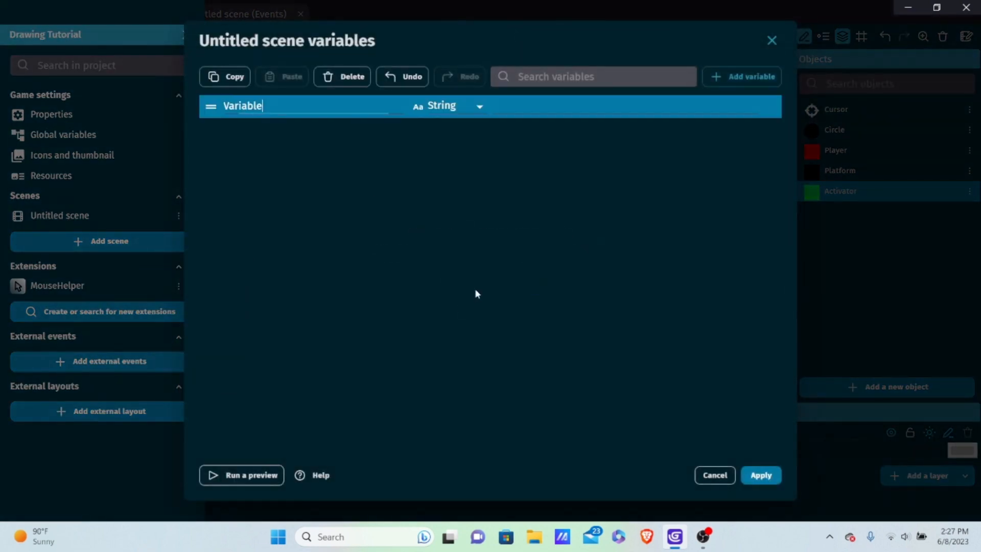
# Name the scene variable aCount, make it a Number, apply it, and return to the scene
pyautogui.press('BackSpace')
pyautogui.write('a')
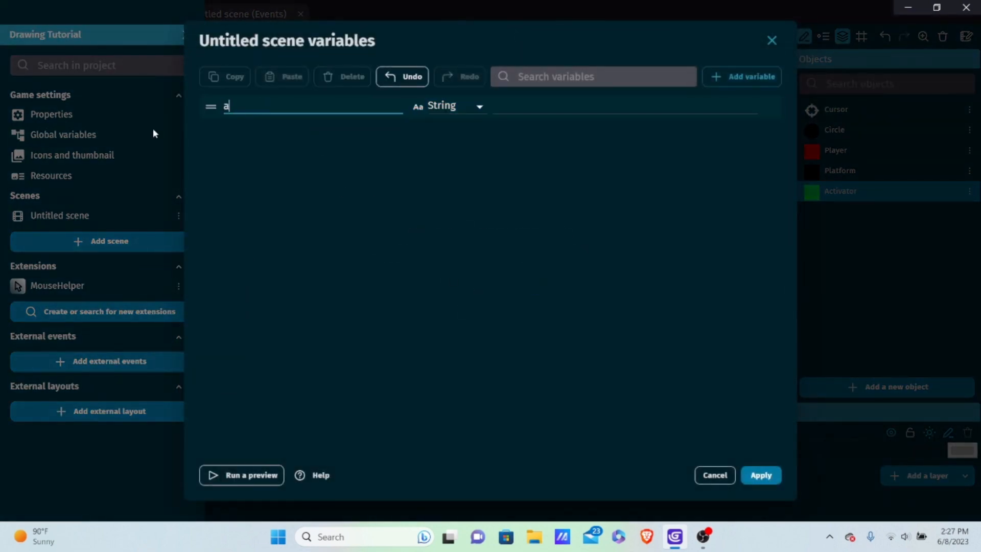
pyautogui.write('Count')
pyautogui.click(456, 105)
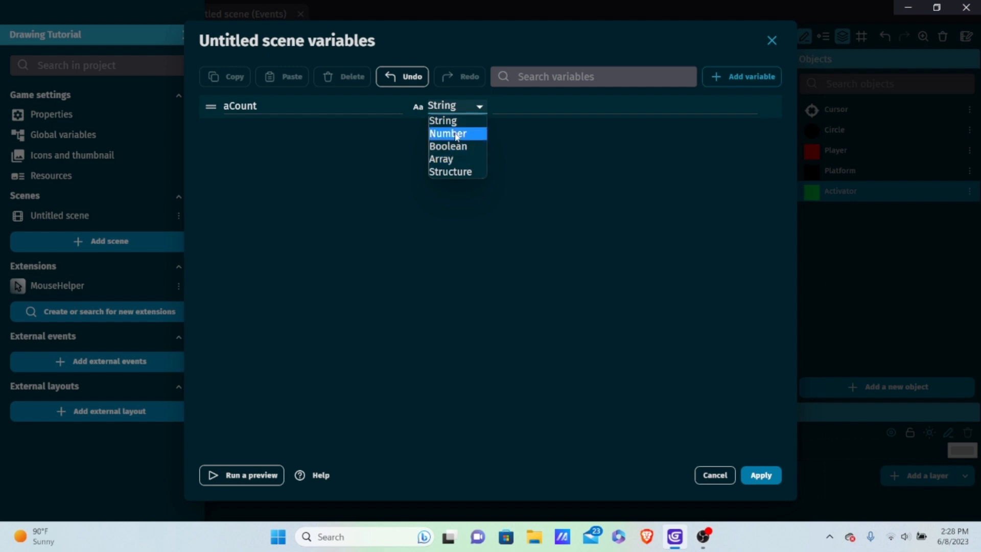
pyautogui.click(456, 135)
pyautogui.click(517, 105)
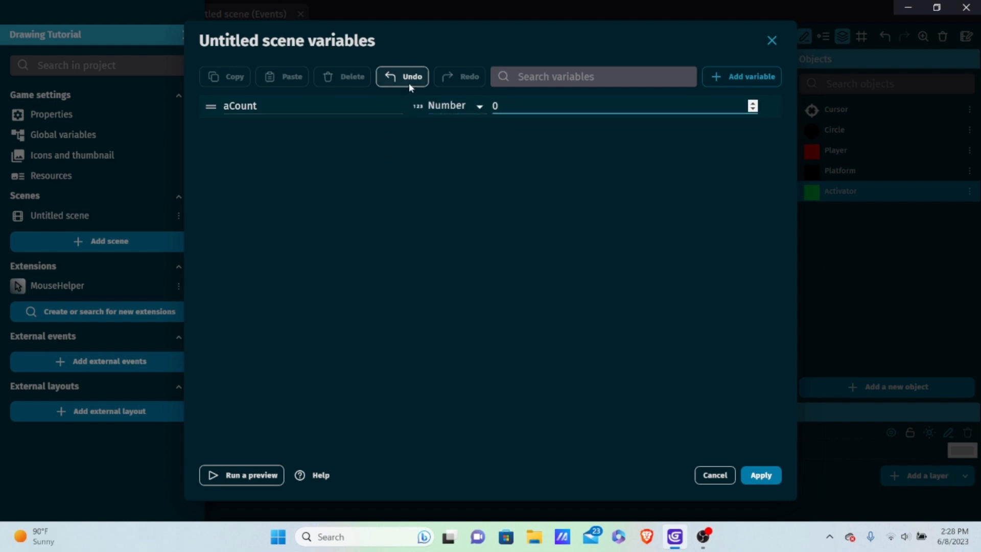
pyautogui.click(760, 475)
pyautogui.click(645, 291)
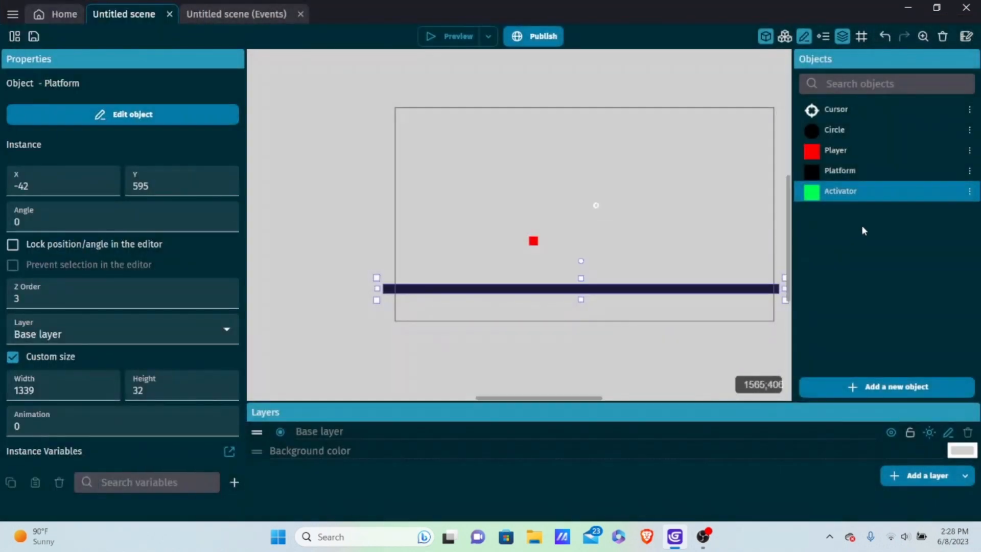
# Place an Activator instance at about X 587, Y 164 and move the Player farther left from it
pyautogui.moveTo(857, 192); pyautogui.dragTo(582, 175)
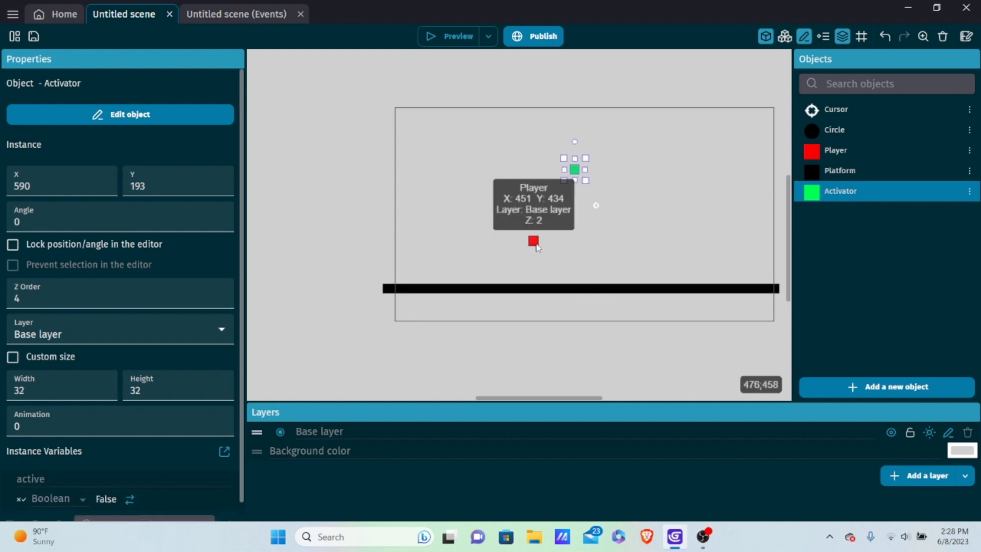
pyautogui.moveTo(533, 241); pyautogui.dragTo(484, 234)
pyautogui.moveTo(574, 172); pyautogui.dragTo(574, 161)
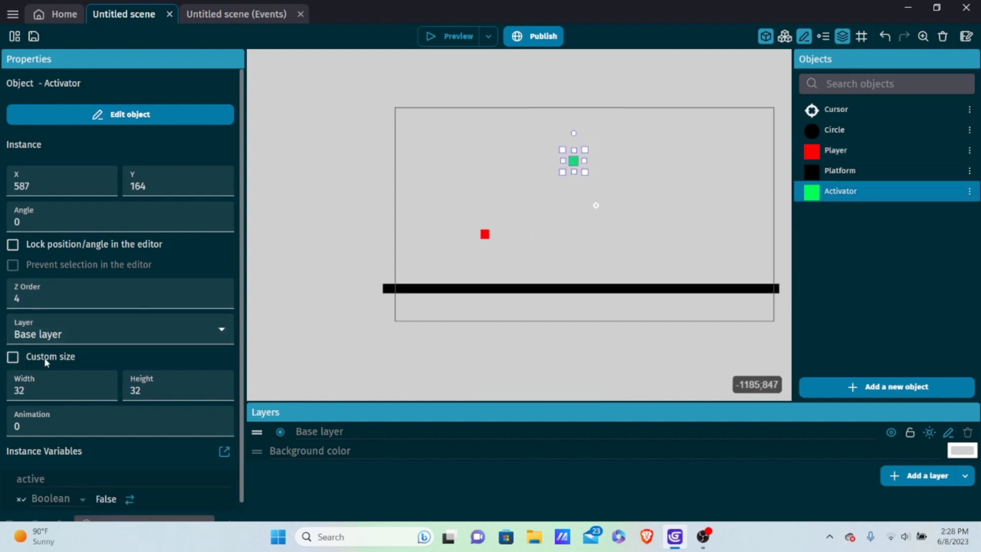
# Give the Activator instance a custom size of 64 by 64
pyautogui.click(57, 358)
pyautogui.click(39, 378)
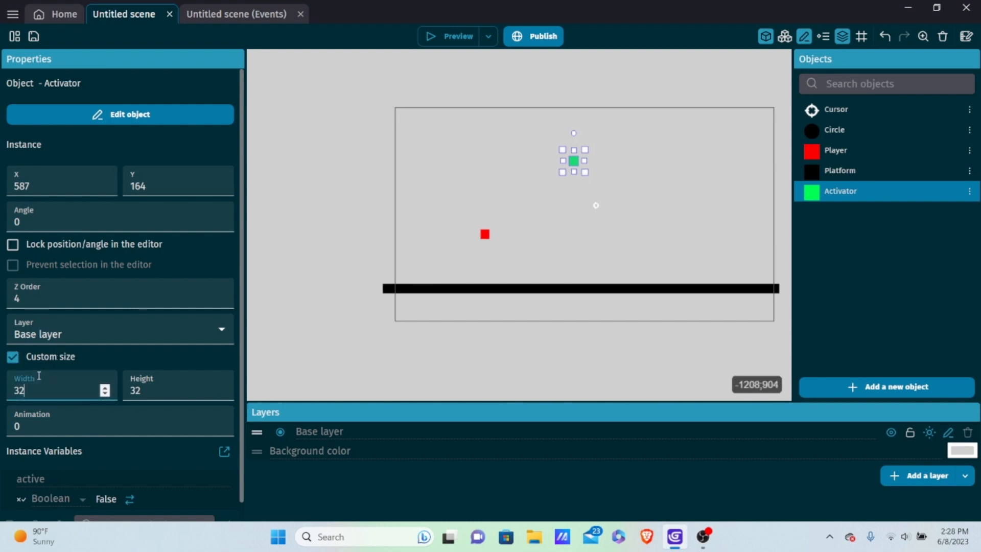
pyautogui.press('BackSpace')
pyautogui.press('BackSpace')
pyautogui.write('674')
pyautogui.press('BackSpace')
pyautogui.press('BackSpace')
pyautogui.write('4')
pyautogui.click(142, 390)
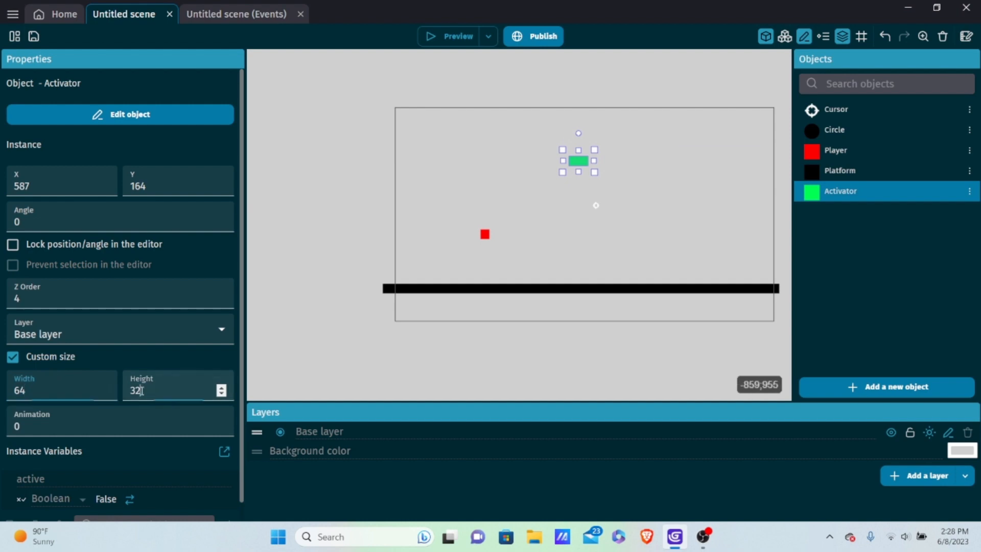
pyautogui.press('BackSpace')
pyautogui.press('BackSpace')
pyautogui.write('64')
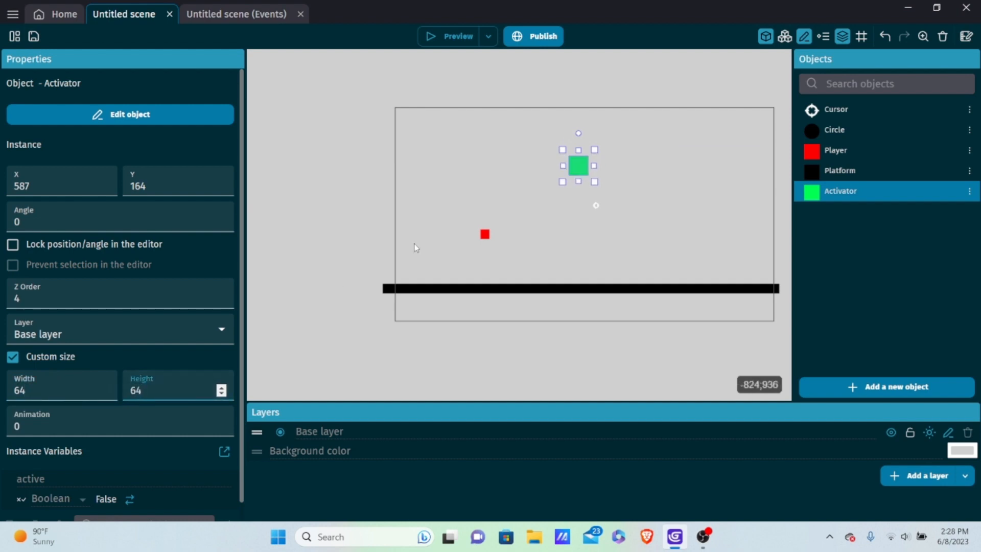
# Duplicate the Activator instance into a vertical column of five squares reaching down to just above the platform
pyautogui.scroll(3, 574, 257)
pyautogui.moveTo(583, 144); pyautogui.dragTo(583, 272)
pyautogui.rightClick(587, 105)
pyautogui.click(597, 168)
pyautogui.rightClick(589, 142)
pyautogui.click(619, 198)
pyautogui.rightClick(579, 181)
pyautogui.click(612, 240)
pyautogui.rightClick(586, 233)
pyautogui.click(607, 290)
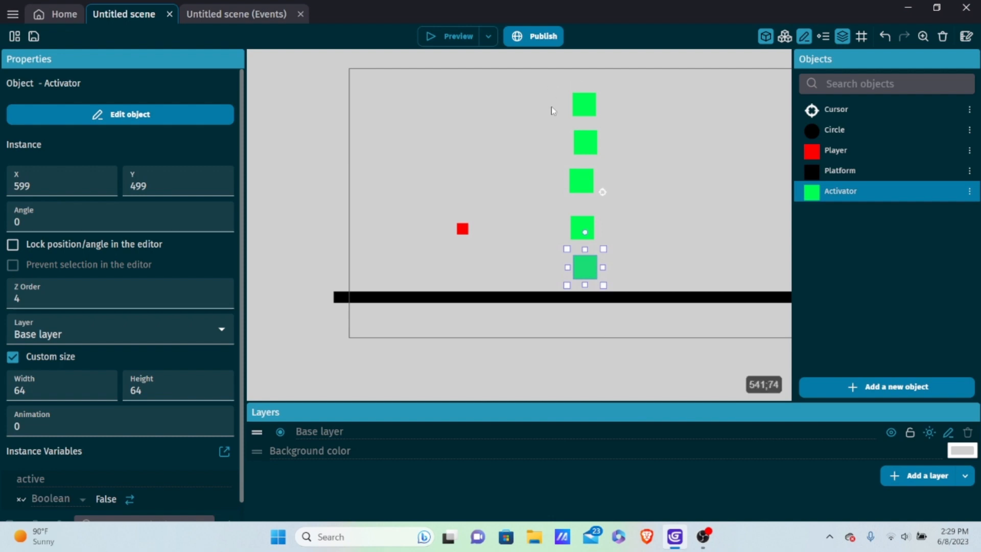
# Run the preview, draw a vertical stroke across all five Activators, and close the preview
pyautogui.click(449, 36)
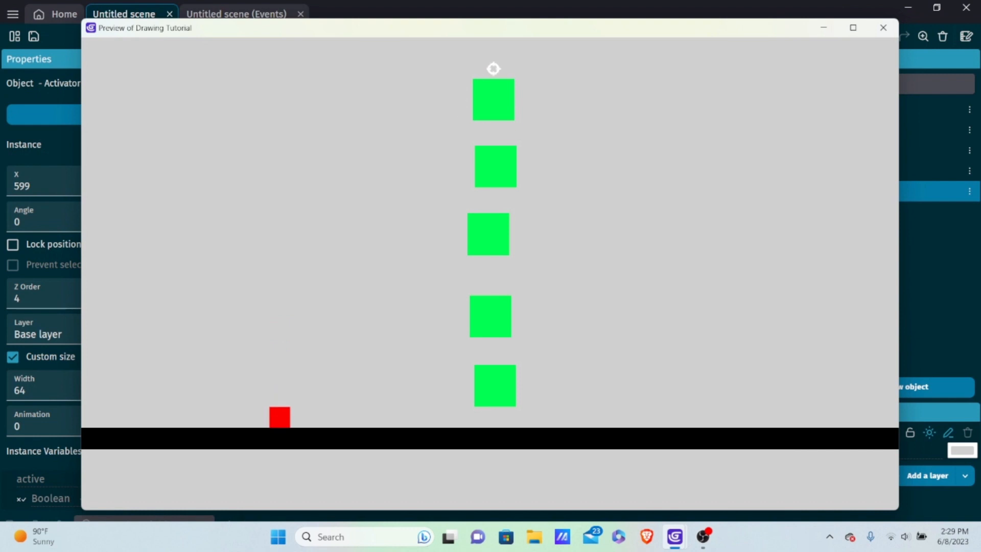
pyautogui.click(491, 60)
pyautogui.moveTo(492, 60)
pyautogui.mouseDown()
pyautogui.moveTo(460, 274)
pyautogui.moveTo(465, 381)
pyautogui.mouseUp()
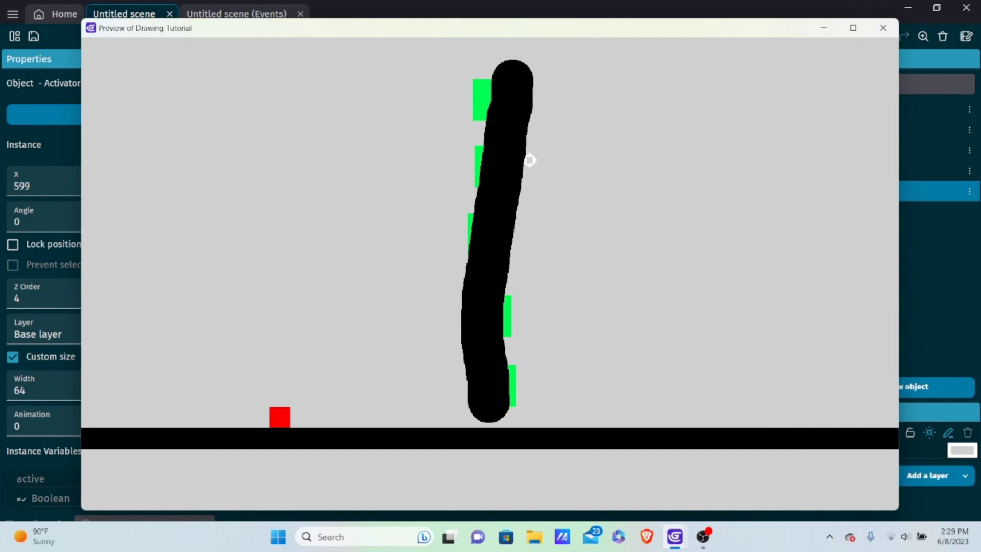
pyautogui.click(881, 27)
# Add a new Sprite object to the scene and name it Wall
pyautogui.click(867, 177)
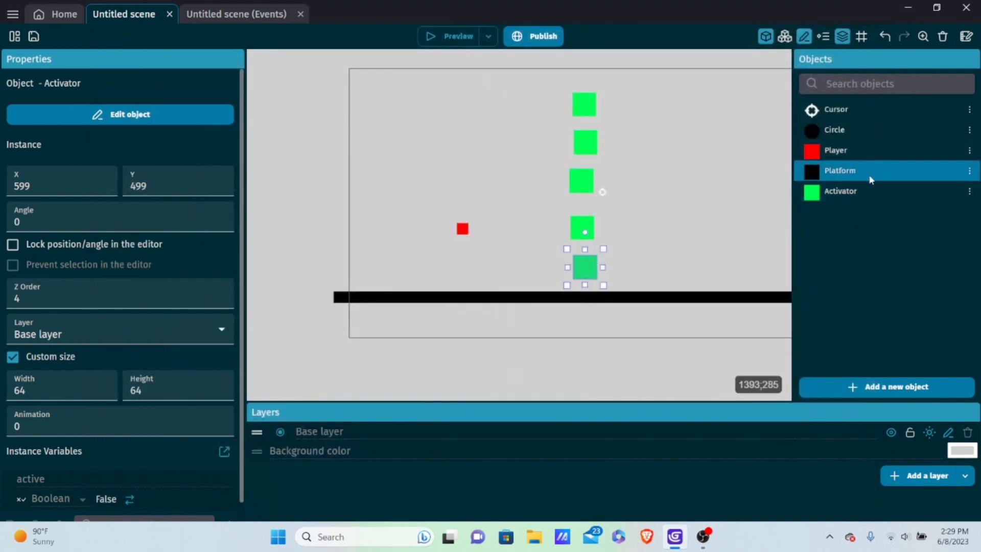
pyautogui.click(891, 384)
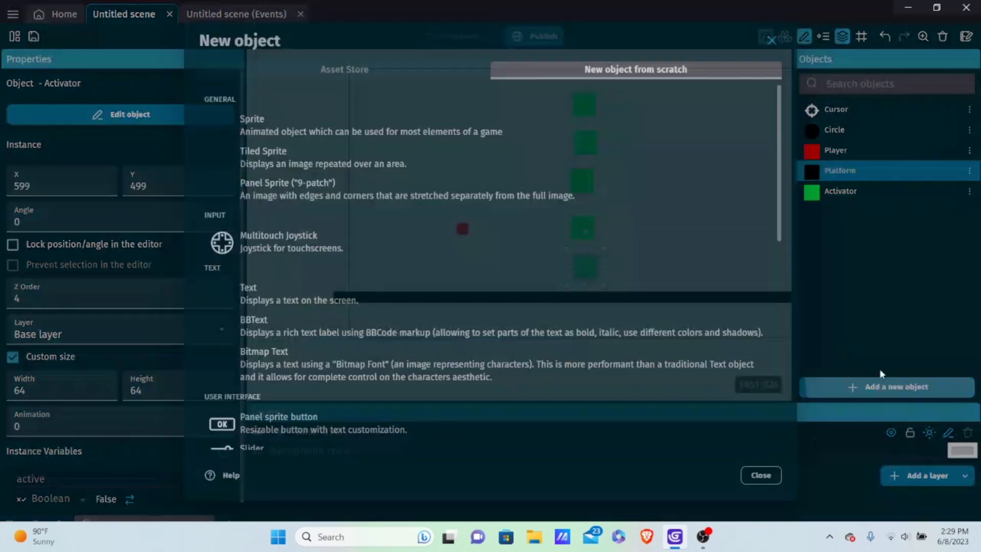
pyautogui.click(318, 125)
pyautogui.press('BackSpace')
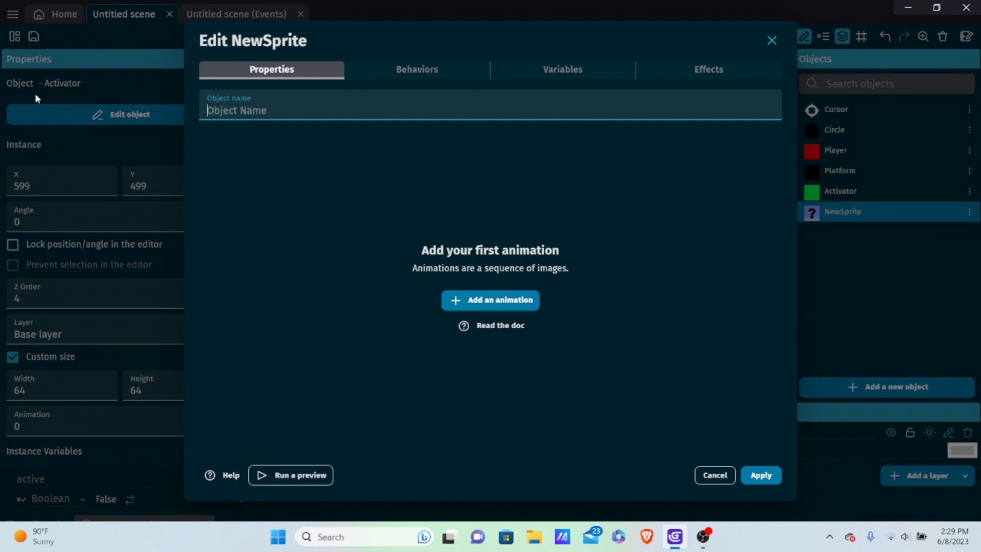
pyautogui.write('Wall')
# Give Wall an animation using Blue Cube.png, apply it, and place an instance at about X 926, Y 185
pyautogui.click(490, 300)
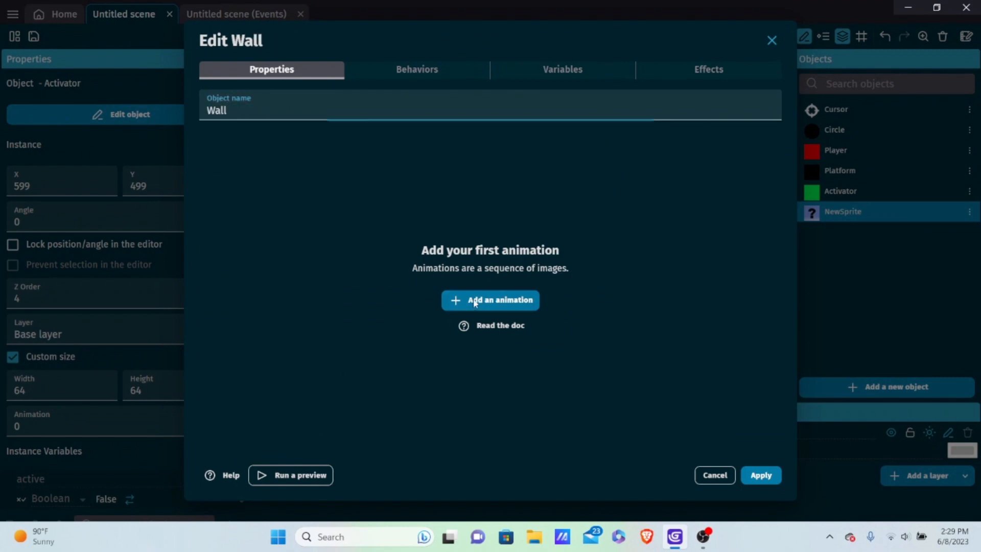
pyautogui.click(715, 210)
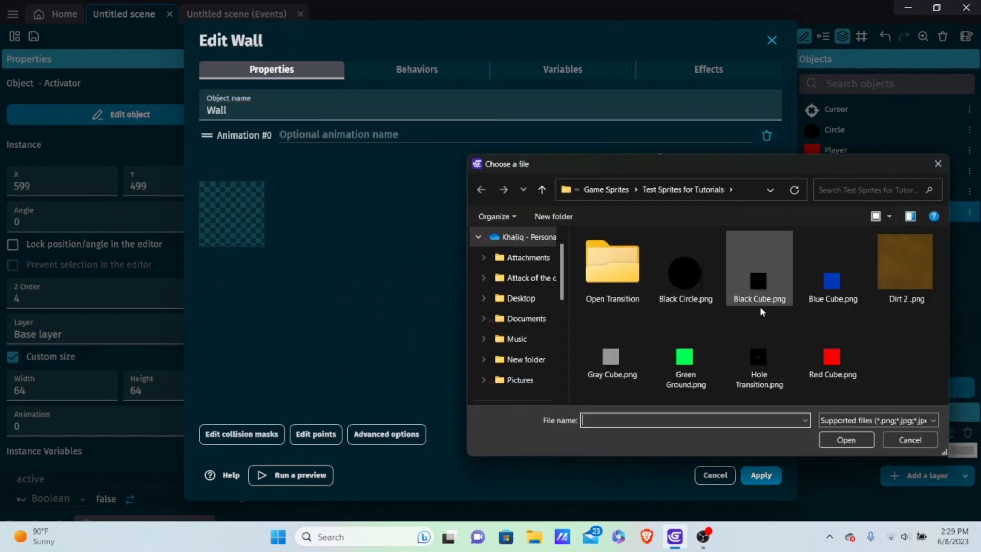
pyautogui.doubleClick(838, 276)
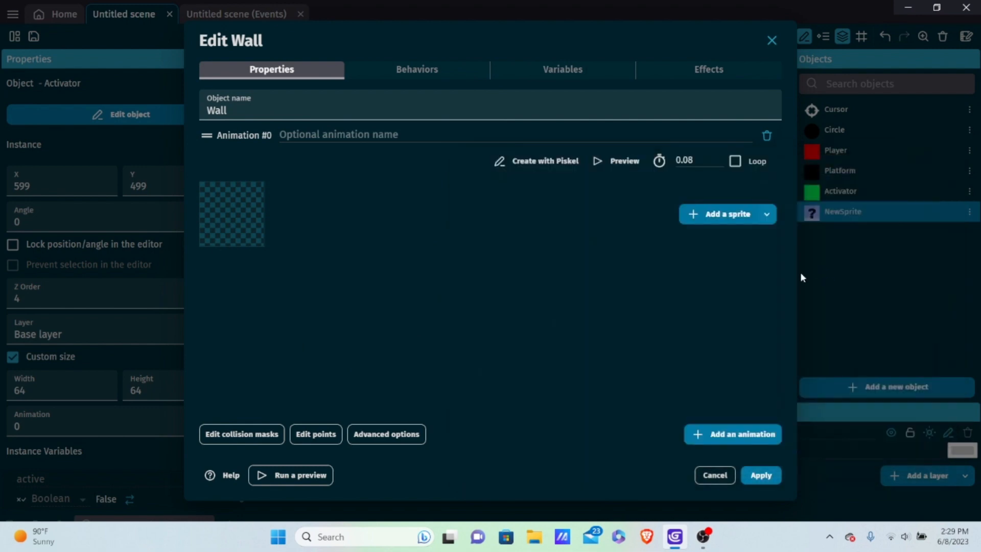
pyautogui.click(588, 272)
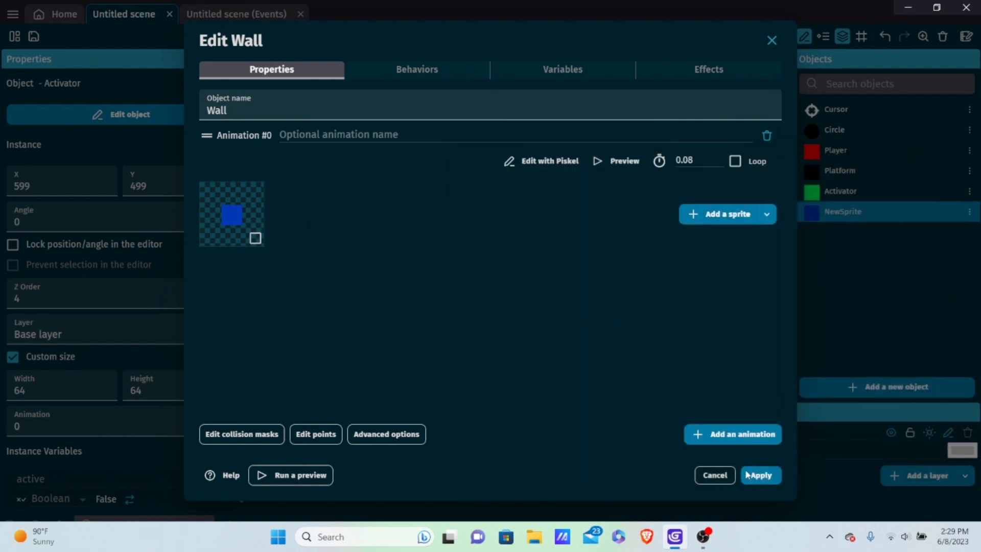
pyautogui.click(745, 469)
pyautogui.moveTo(799, 212); pyautogui.dragTo(701, 143)
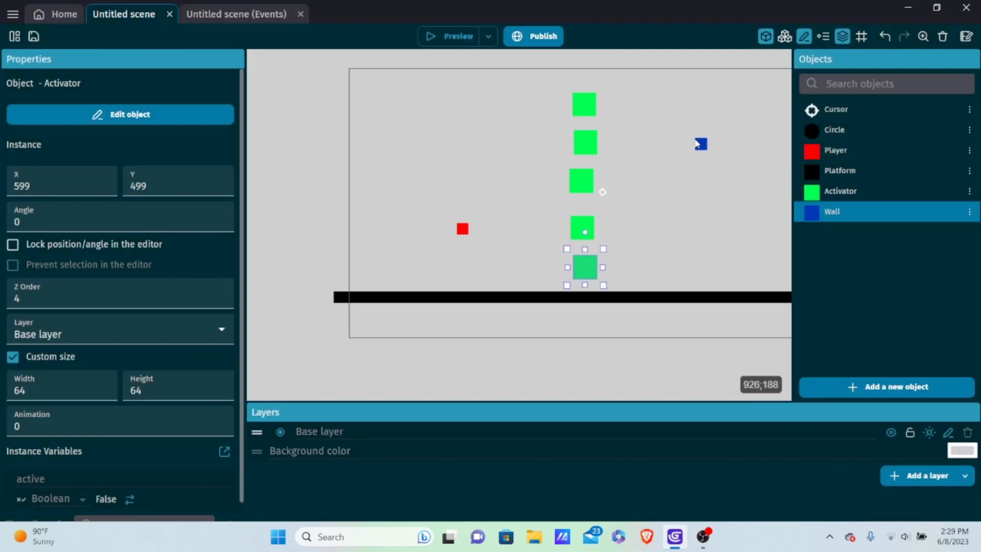
# Give the Wall object the Platform behavior and apply the object changes
pyautogui.doubleClick(833, 213)
pyautogui.click(438, 72)
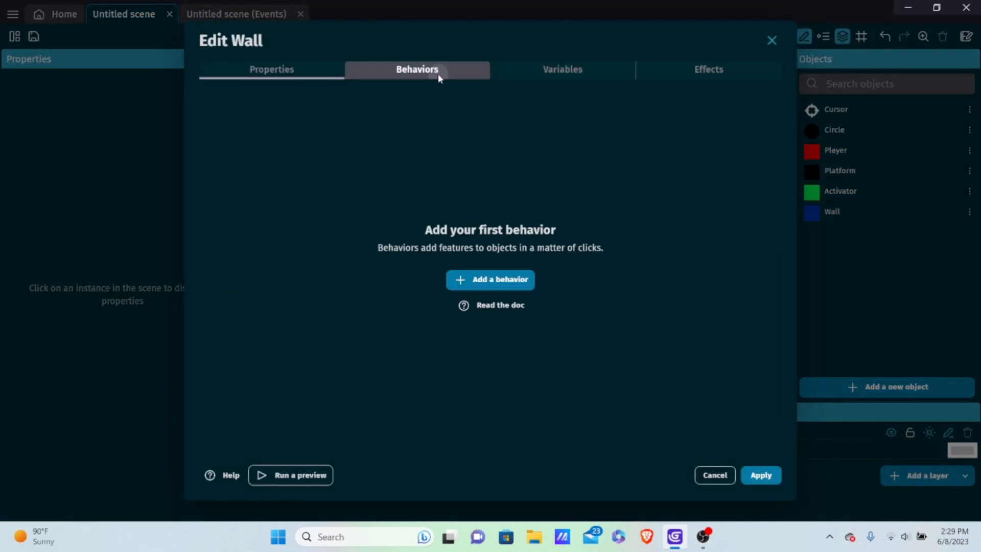
pyautogui.click(477, 277)
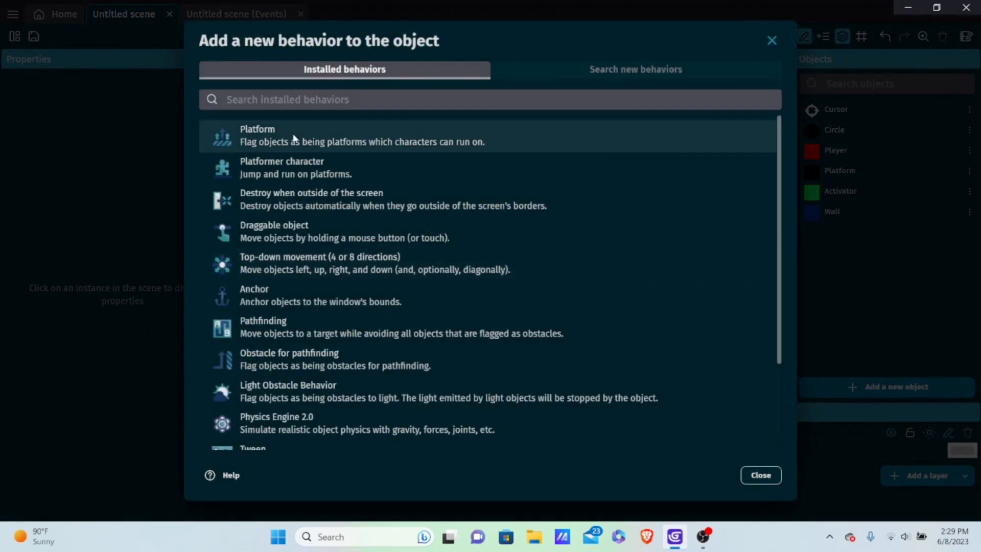
pyautogui.click(295, 137)
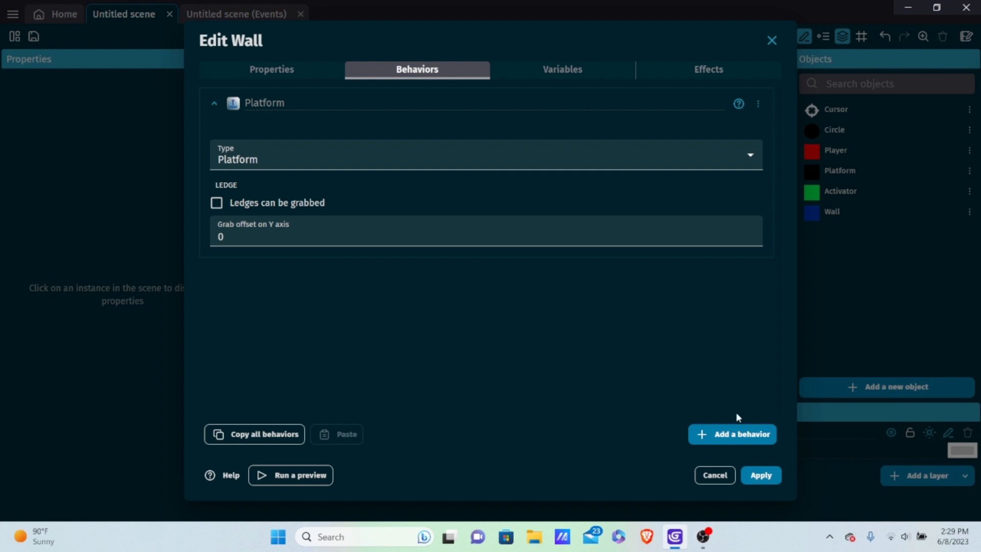
pyautogui.click(761, 475)
# Stretch the Wall instance to about 173 by 610, from above the scene frame down to the platform
pyautogui.click(700, 145)
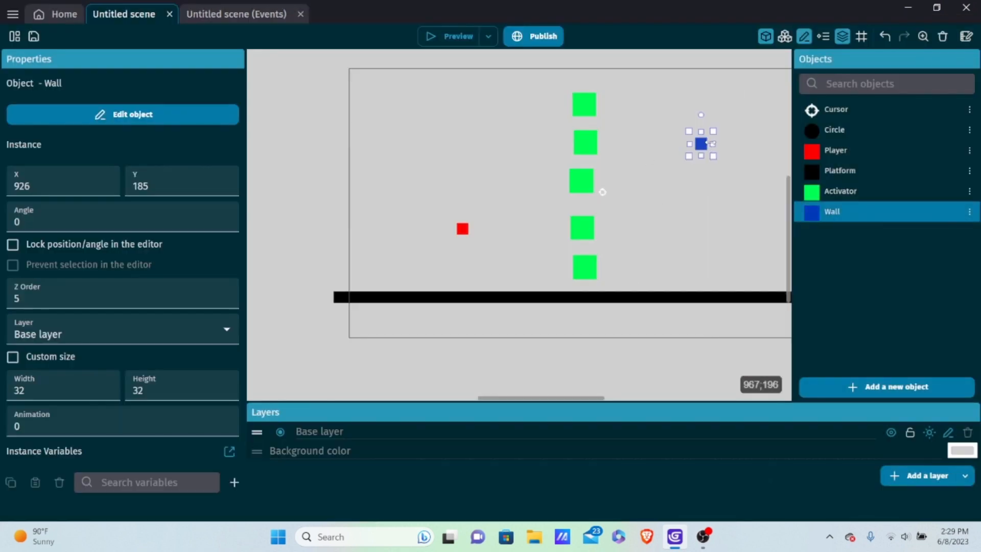
pyautogui.moveTo(715, 132); pyautogui.dragTo(727, 57)
pyautogui.moveTo(725, 149); pyautogui.dragTo(728, 296)
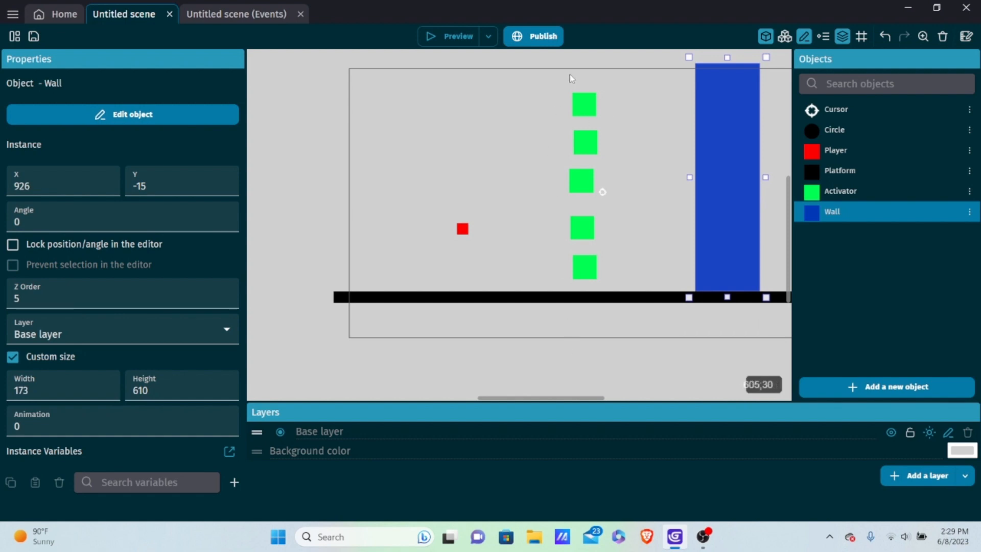
# Align all the Activator instances at X 597 and move the Cursor instance away from them to about X 326, Y 262
pyautogui.moveTo(562, 77); pyautogui.dragTo(643, 349)
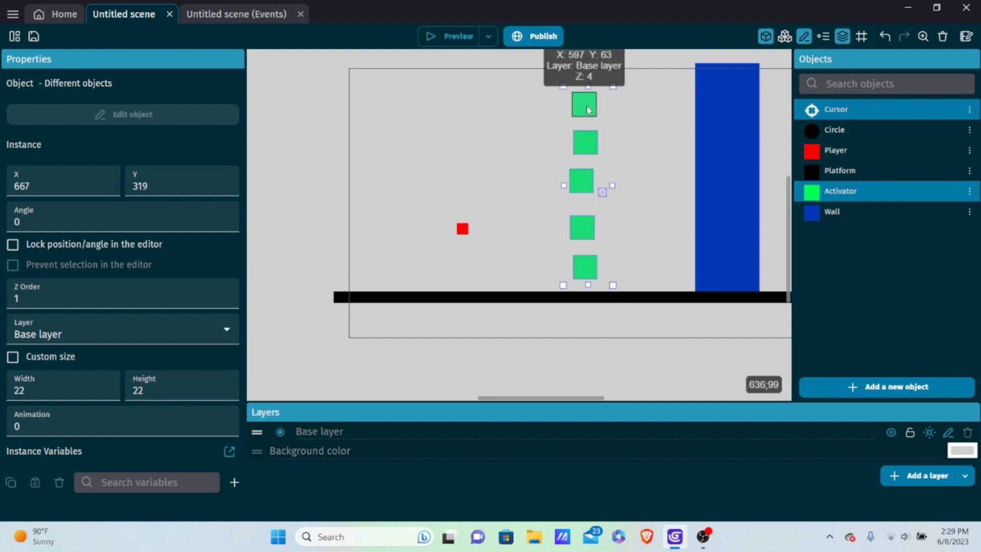
pyautogui.press('BackSpace')
pyautogui.press('BackSpace')
pyautogui.press('BackSpace')
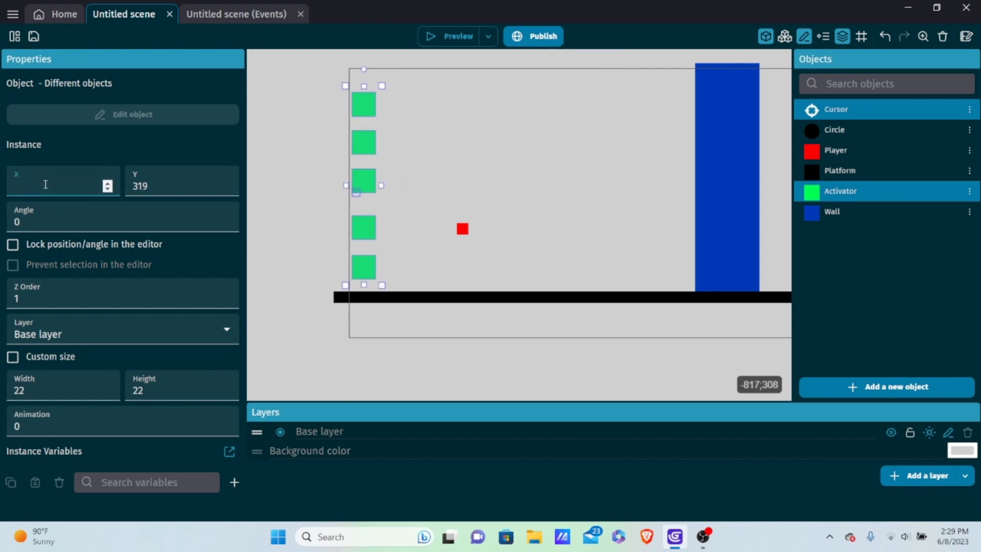
pyautogui.write('597')
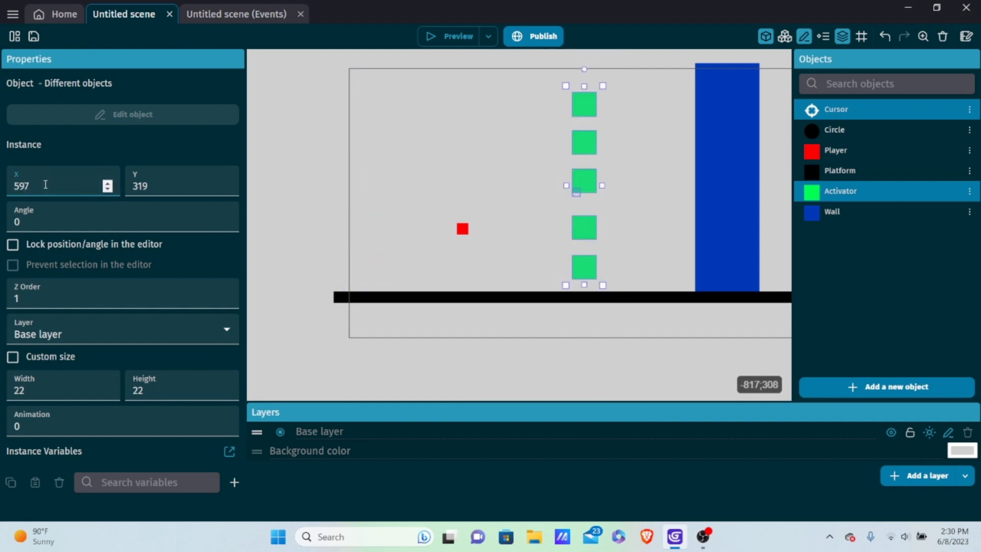
pyautogui.click(633, 184)
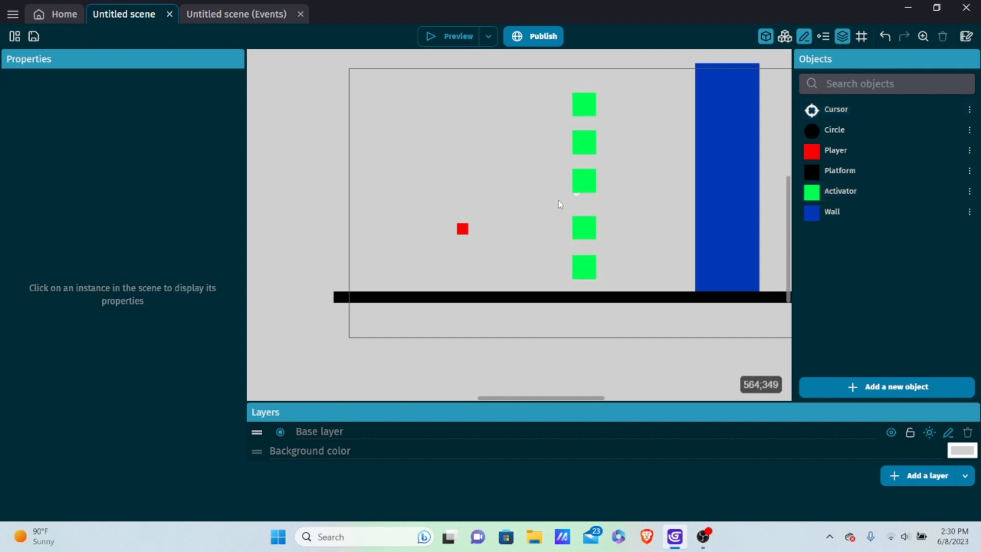
pyautogui.moveTo(575, 193); pyautogui.dragTo(475, 170)
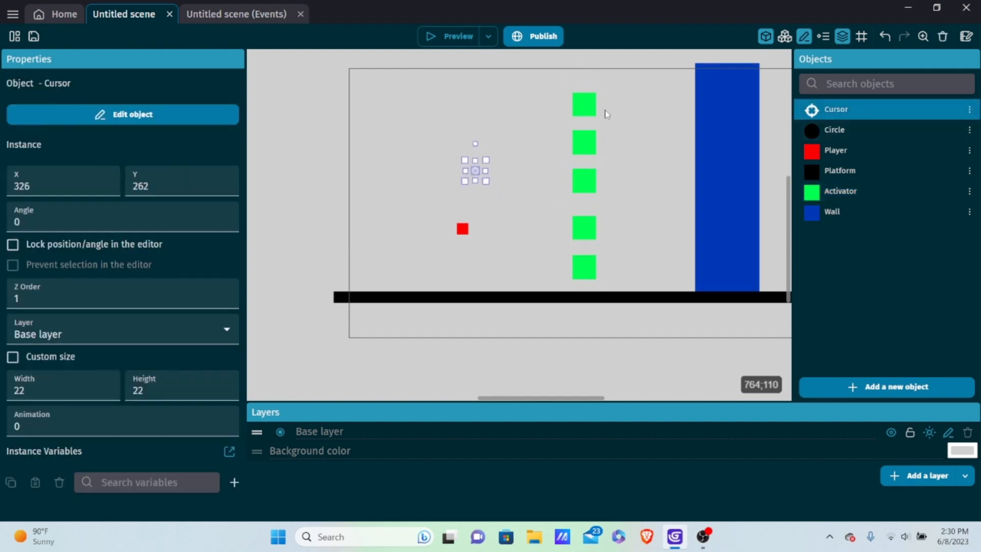
# Add a new scene event with the condition that Circle is in collision with Activator
pyautogui.click(231, 18)
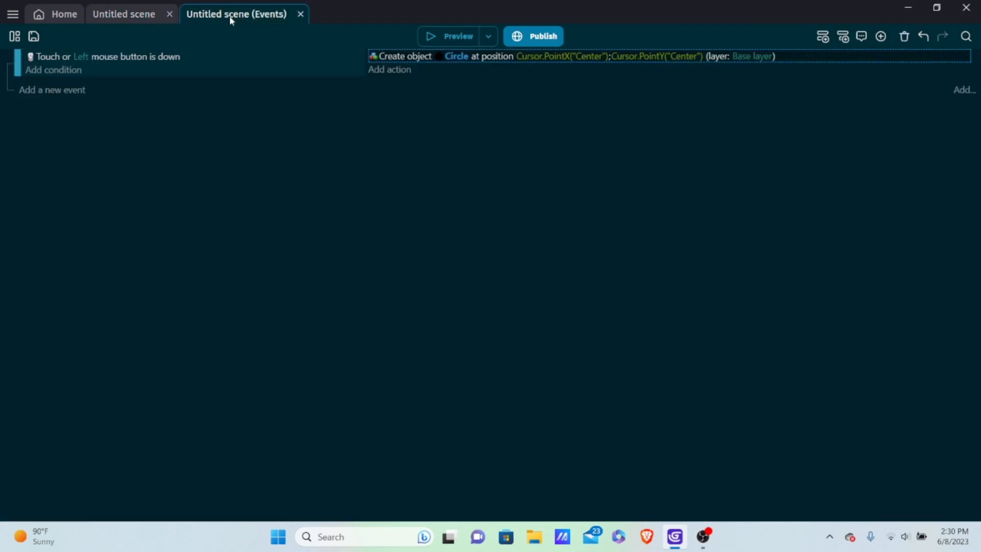
pyautogui.click(55, 92)
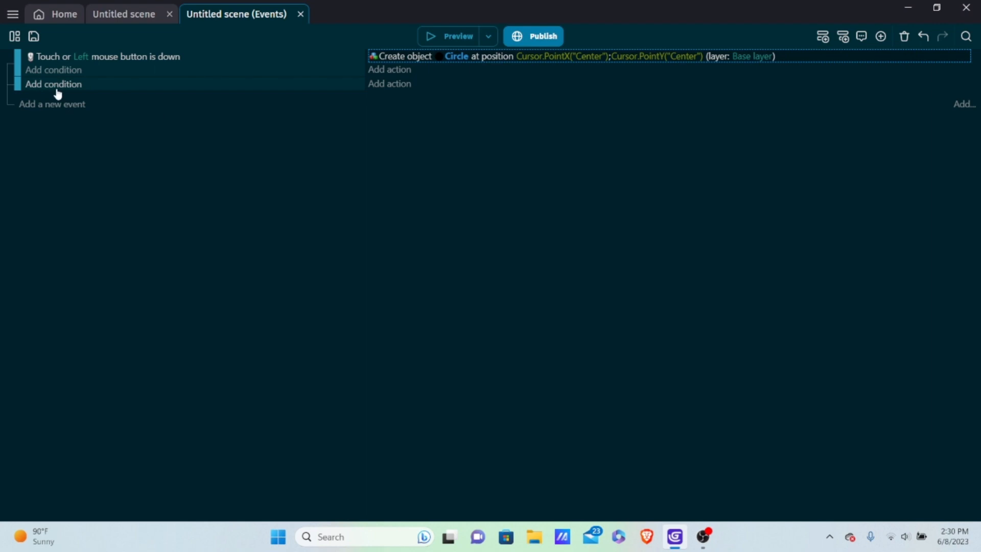
pyautogui.click(57, 91)
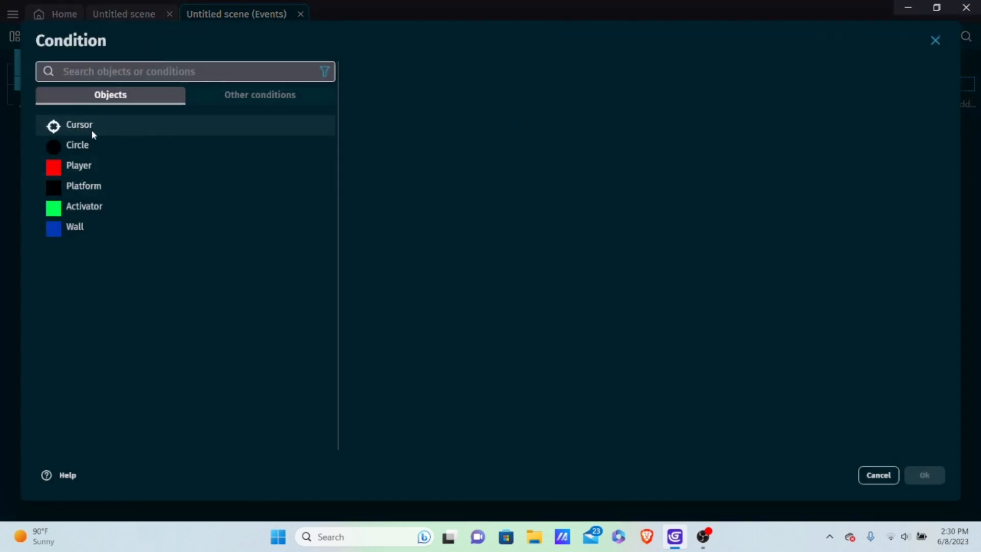
pyautogui.click(95, 142)
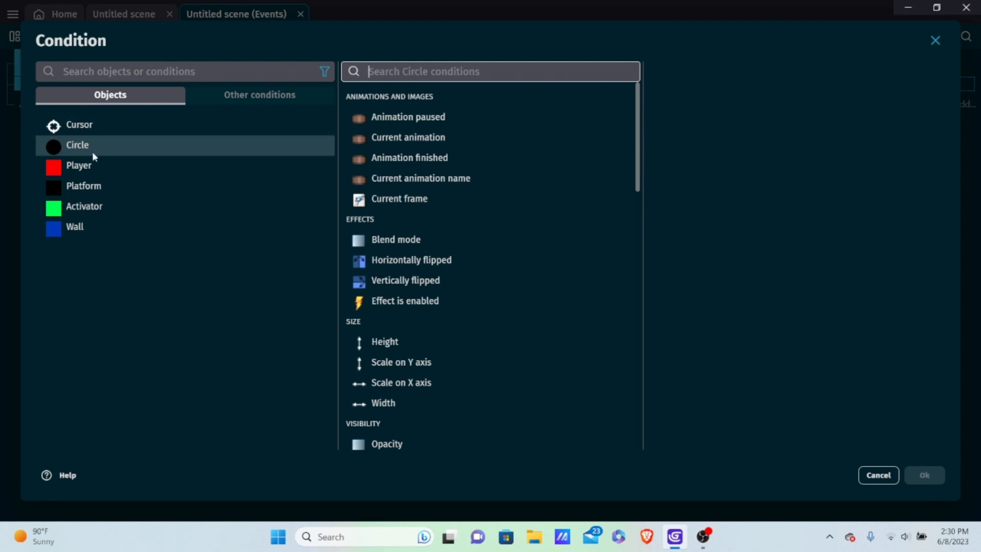
pyautogui.write('coll')
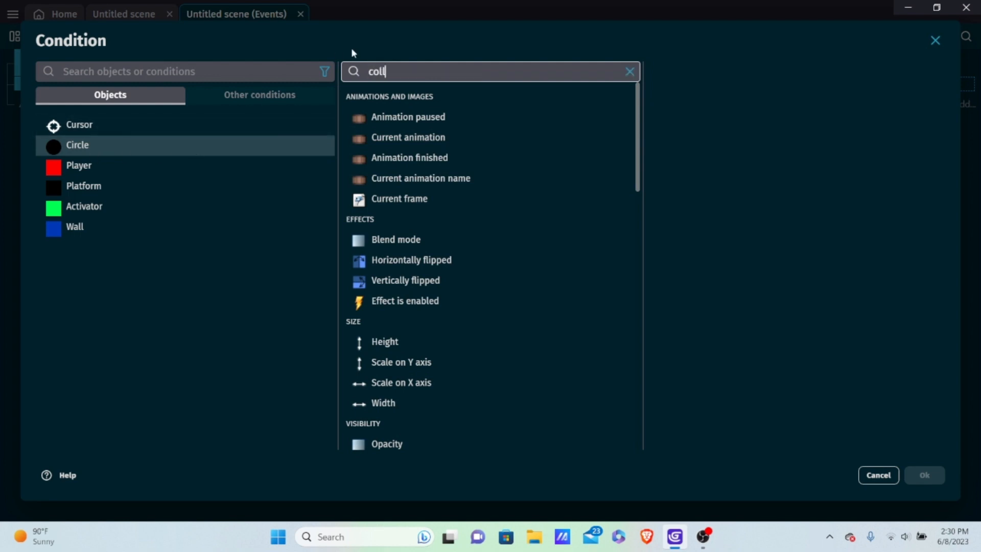
pyautogui.click(461, 111)
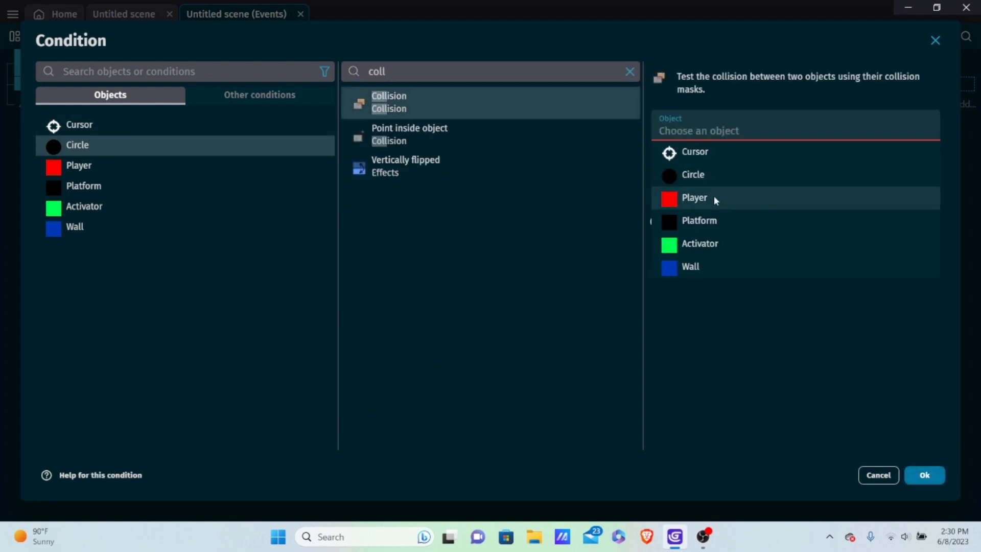
pyautogui.click(684, 243)
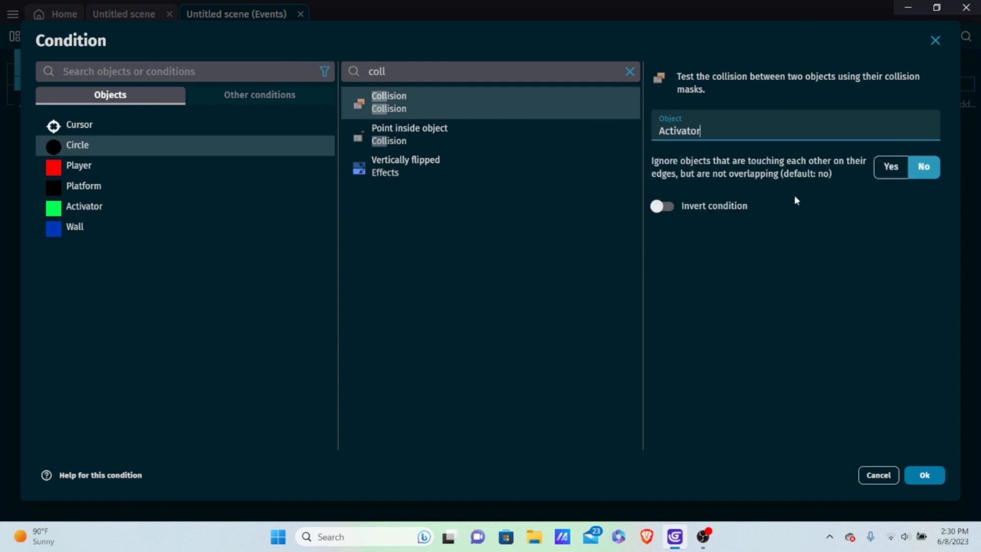
pyautogui.click(923, 475)
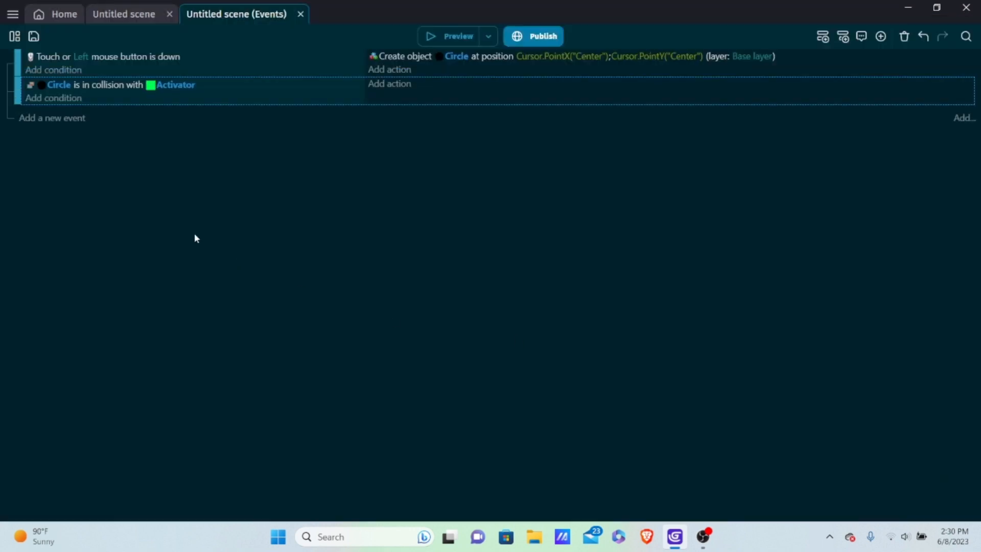
# Add an And condition below the collision condition in the same event
pyautogui.click(57, 99)
pyautogui.click(221, 97)
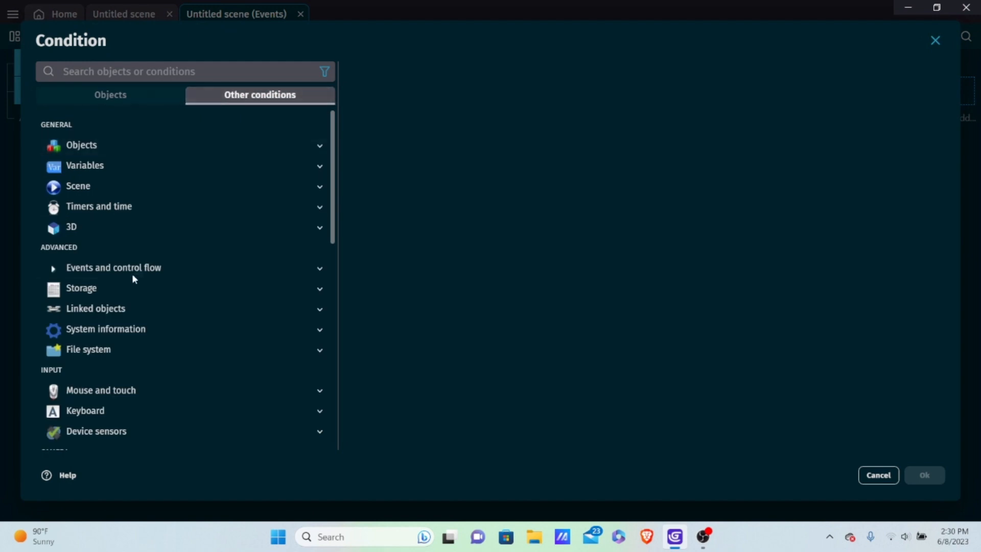
pyautogui.click(126, 270)
pyautogui.click(117, 308)
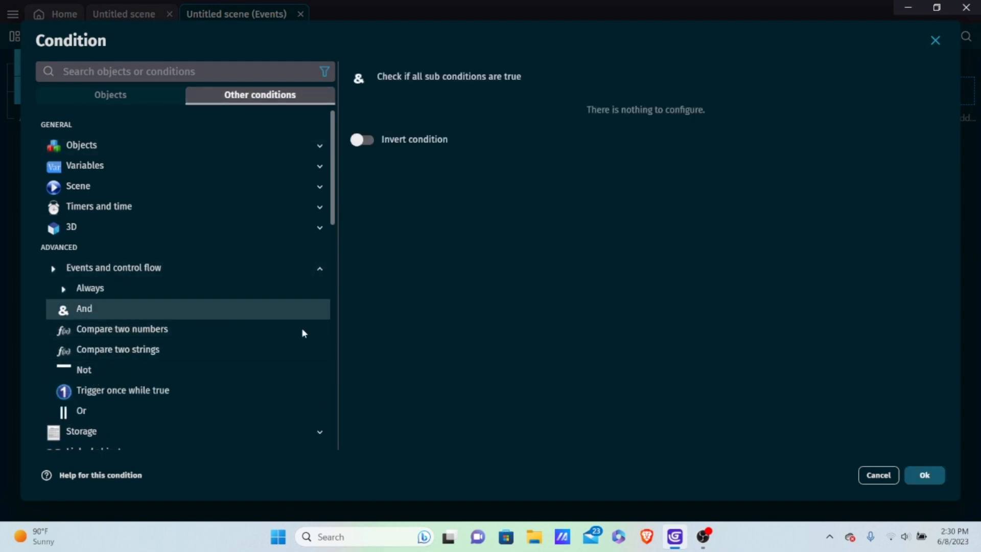
pyautogui.click(924, 475)
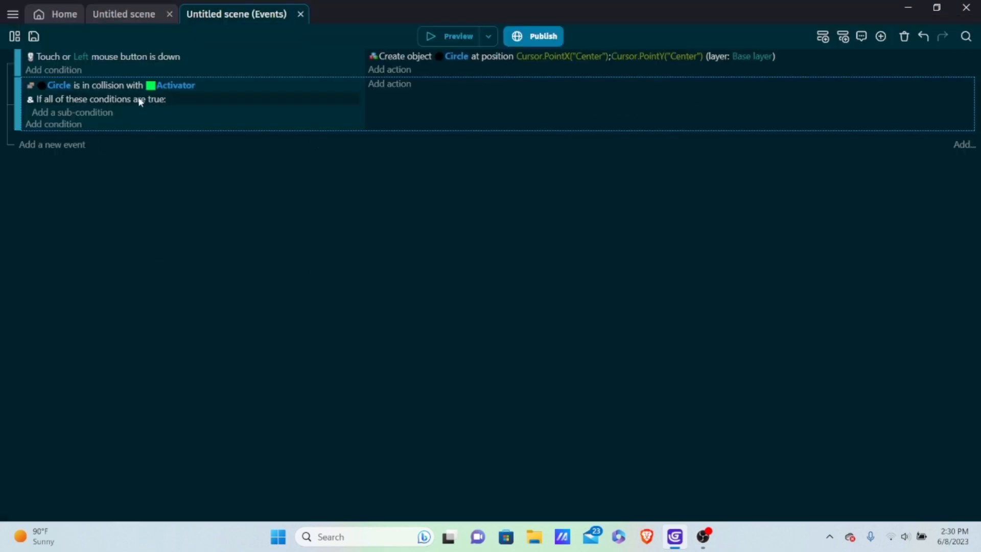
# Add a sub-condition under And that checks whether Activator's boolean variable active is false
pyautogui.click(74, 117)
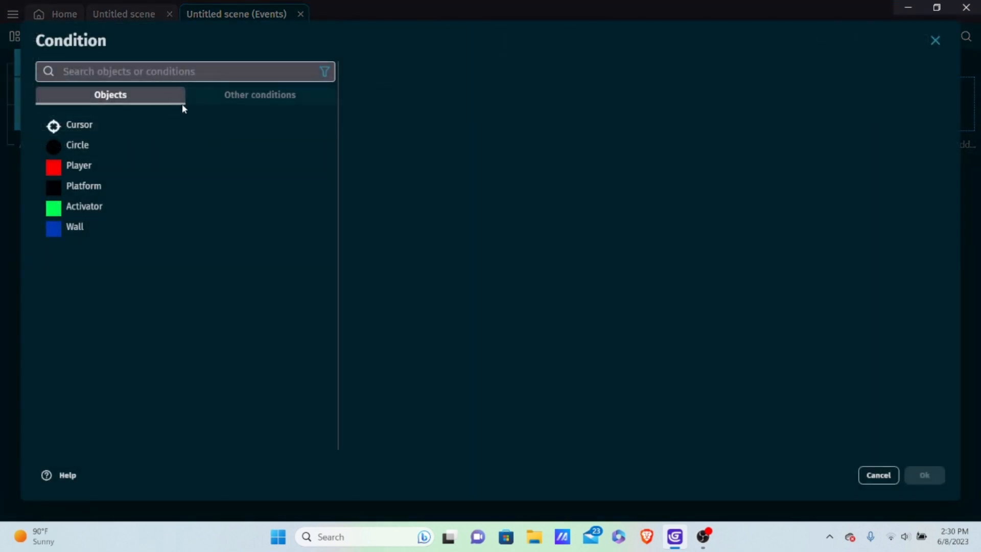
pyautogui.click(166, 207)
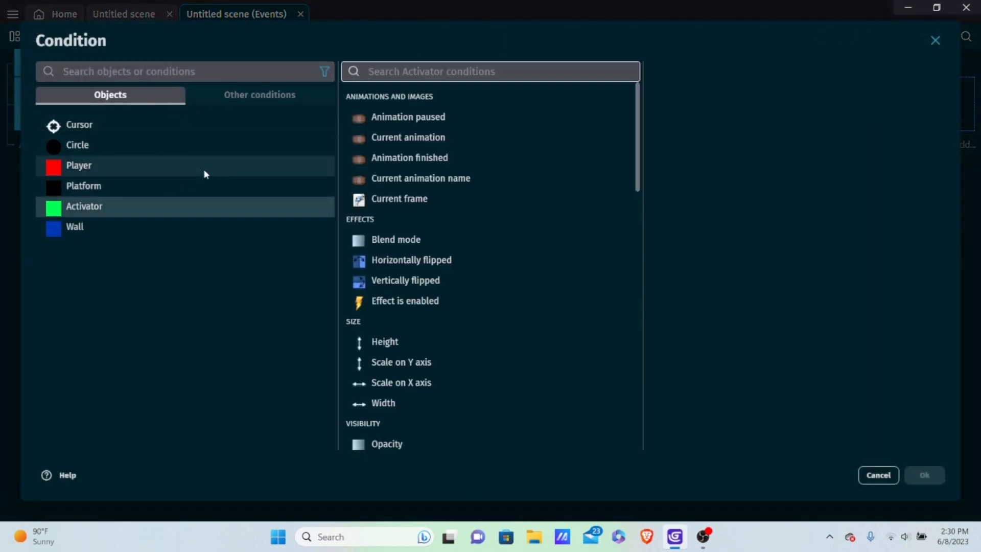
pyautogui.click(94, 189)
pyautogui.click(97, 206)
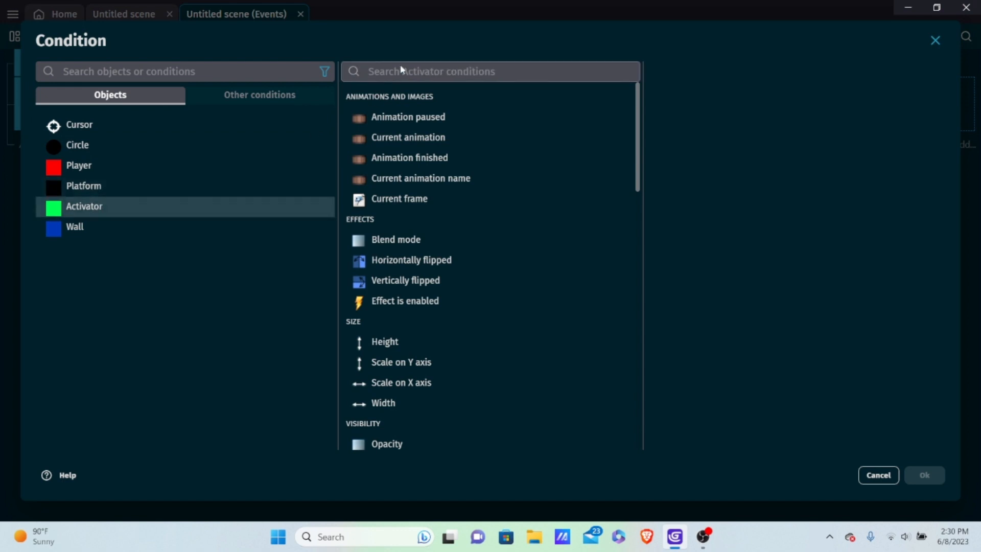
pyautogui.click(448, 73)
pyautogui.write('bool')
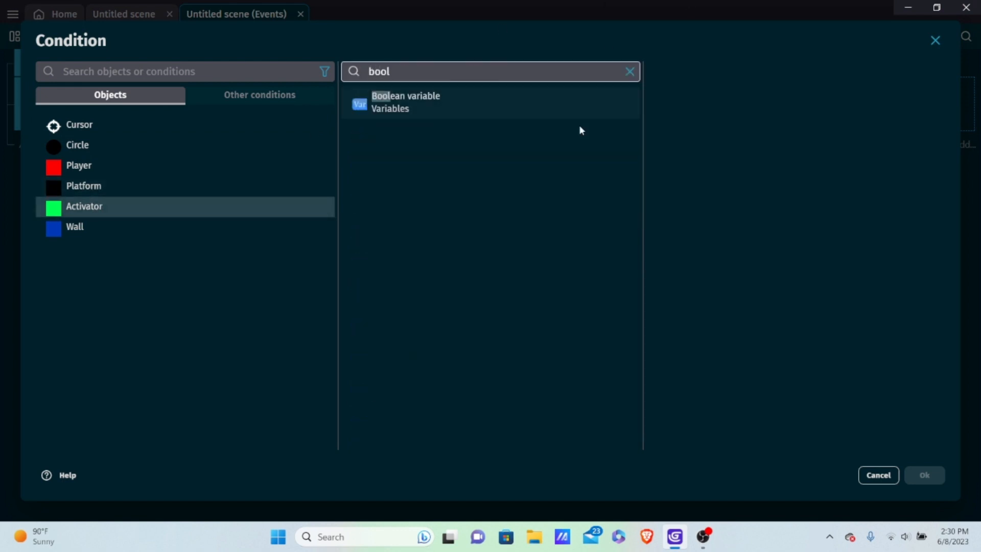
pyautogui.click(493, 97)
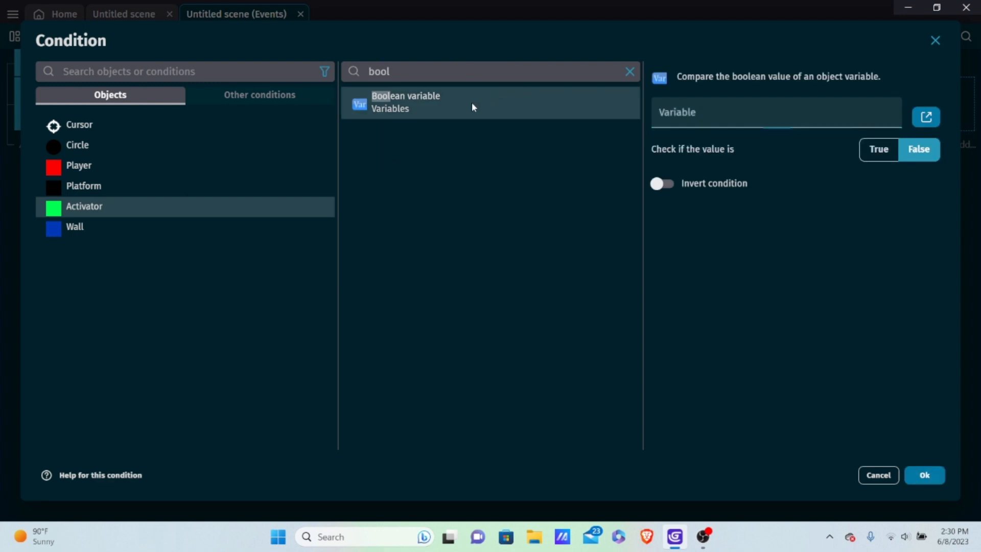
pyautogui.click(783, 117)
pyautogui.click(678, 140)
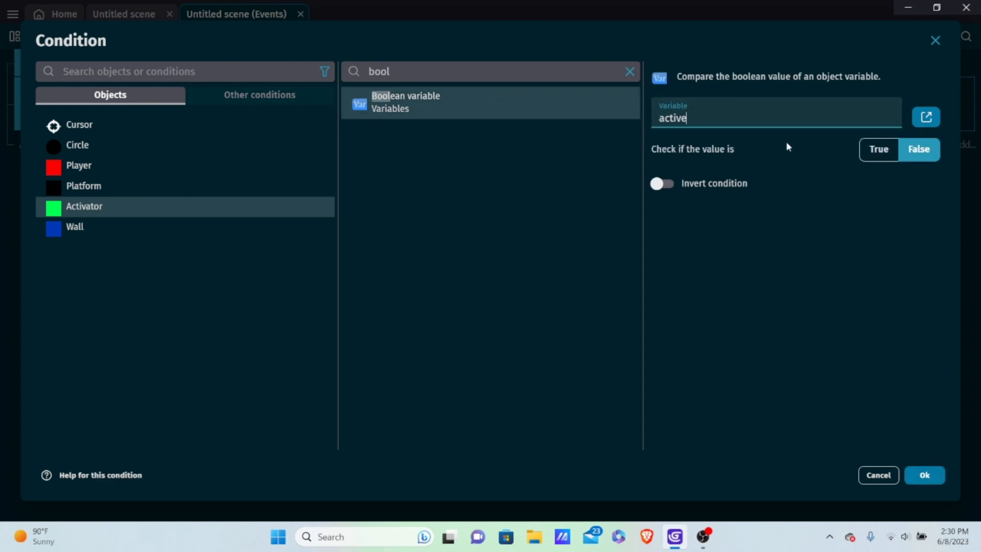
pyautogui.click(925, 475)
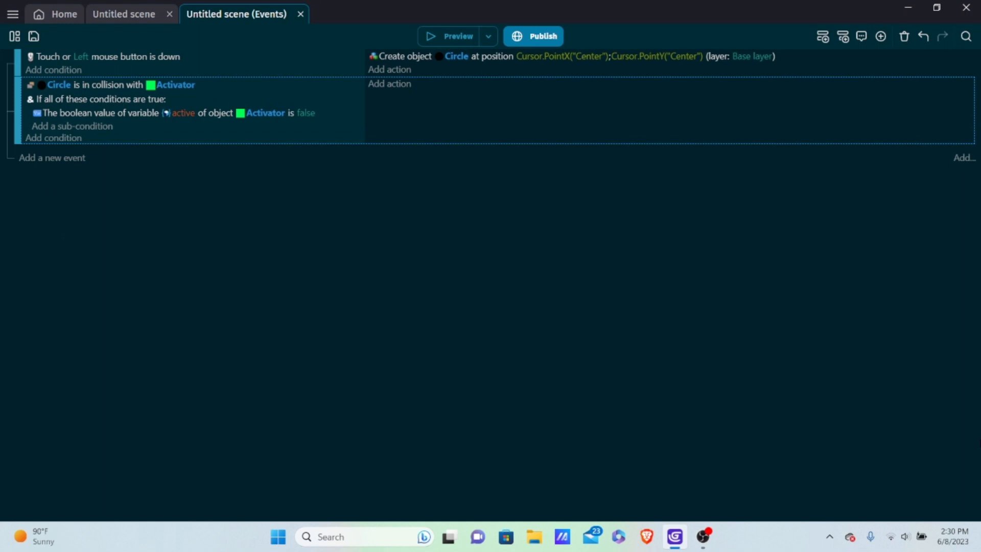
# Inspect the active variable of several Activator instances in the scene
pyautogui.click(127, 16)
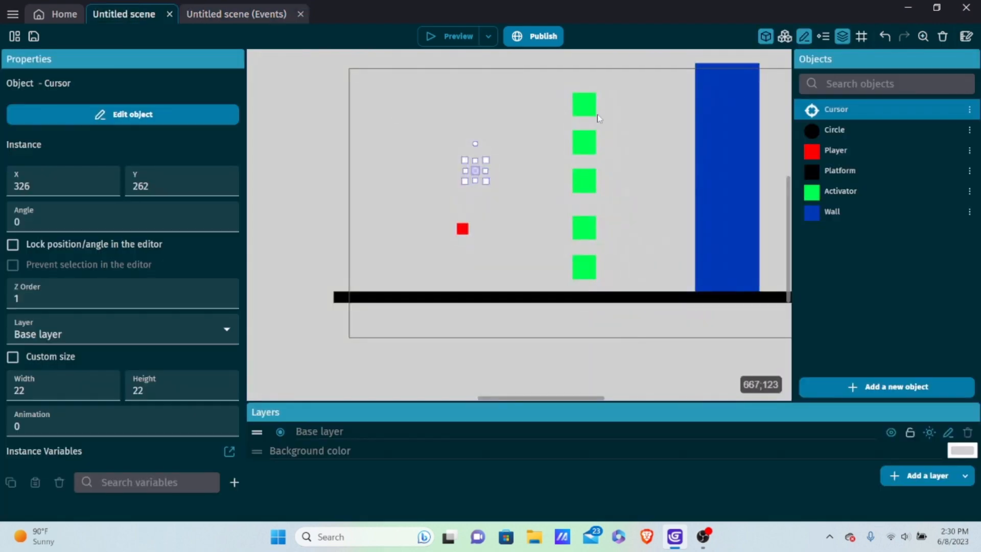
pyautogui.click(584, 144)
pyautogui.click(586, 147)
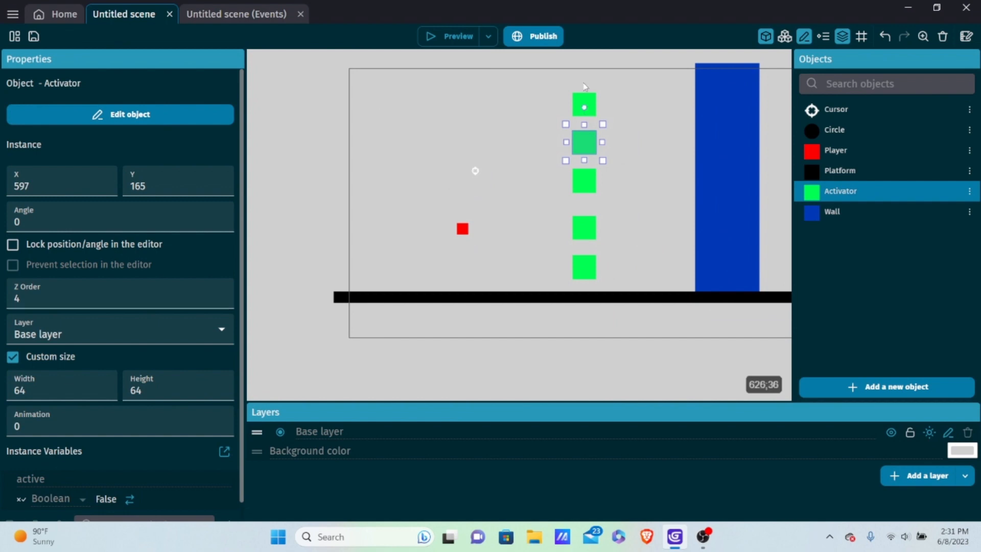
pyautogui.click(581, 100)
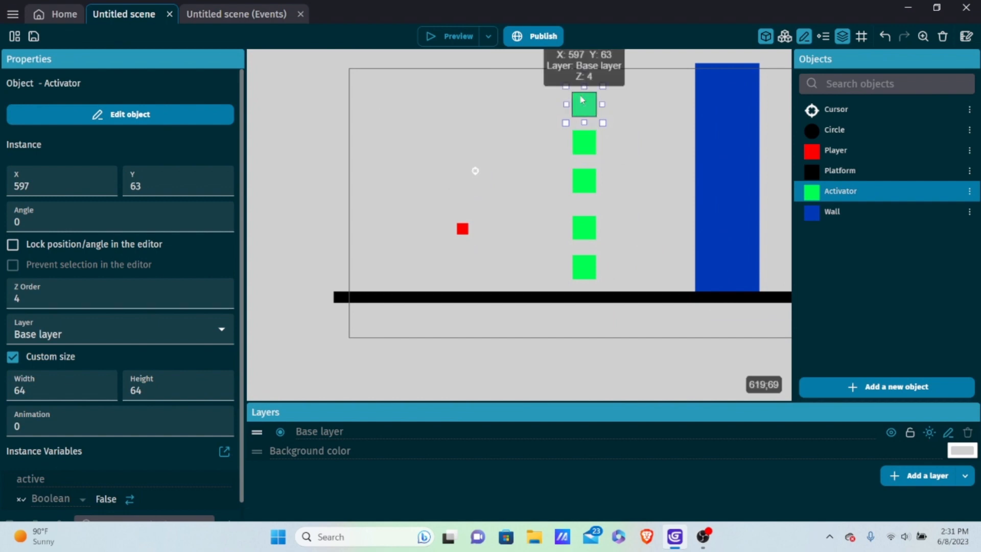
pyautogui.click(582, 185)
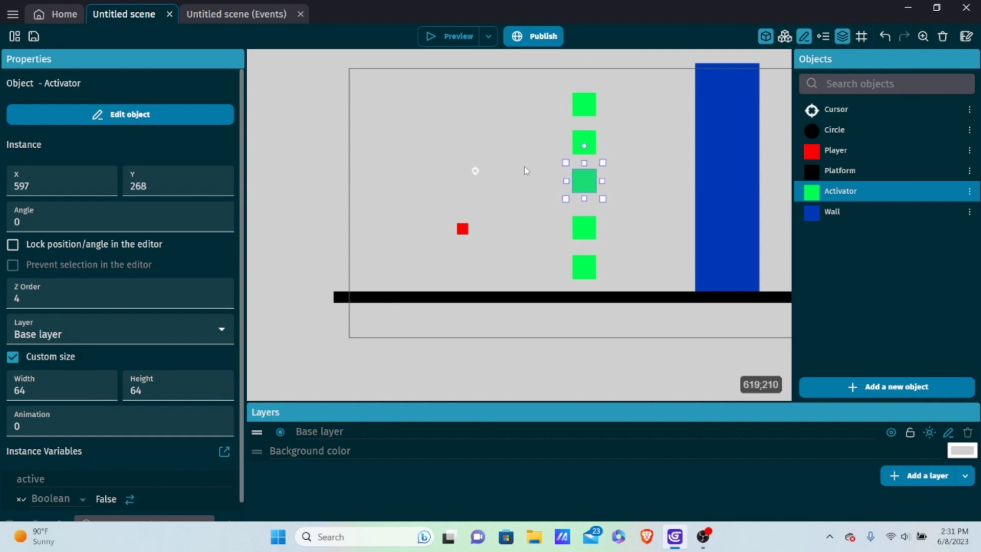
# Add an action to the Circle and Activator collision event that adds 1 to the scene variable aCount
pyautogui.click(231, 15)
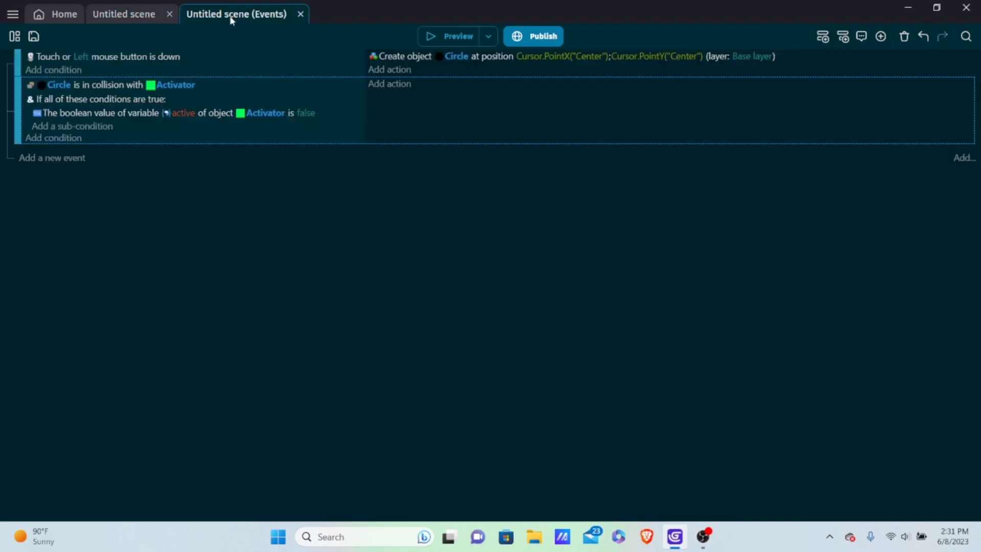
pyautogui.click(386, 90)
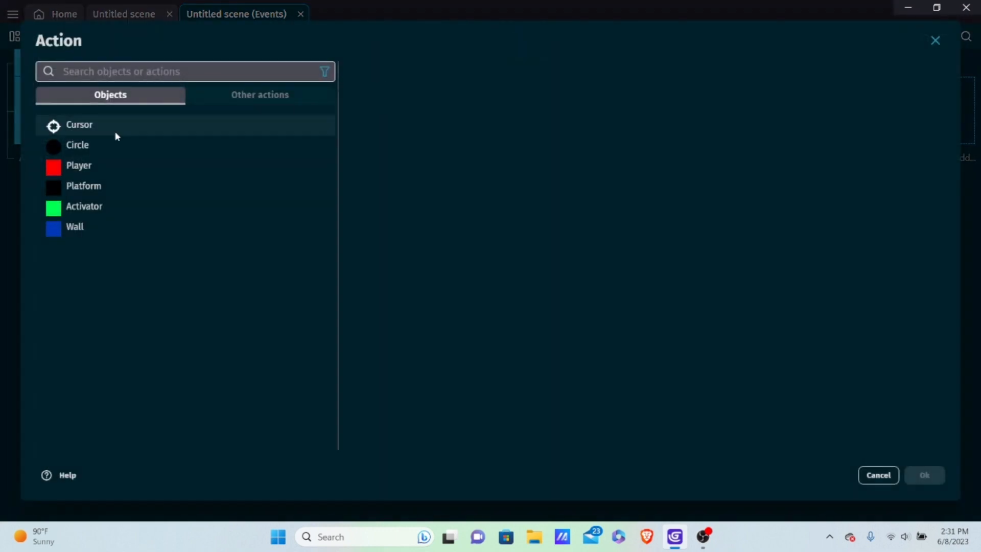
pyautogui.click(237, 102)
pyautogui.click(109, 185)
pyautogui.click(108, 226)
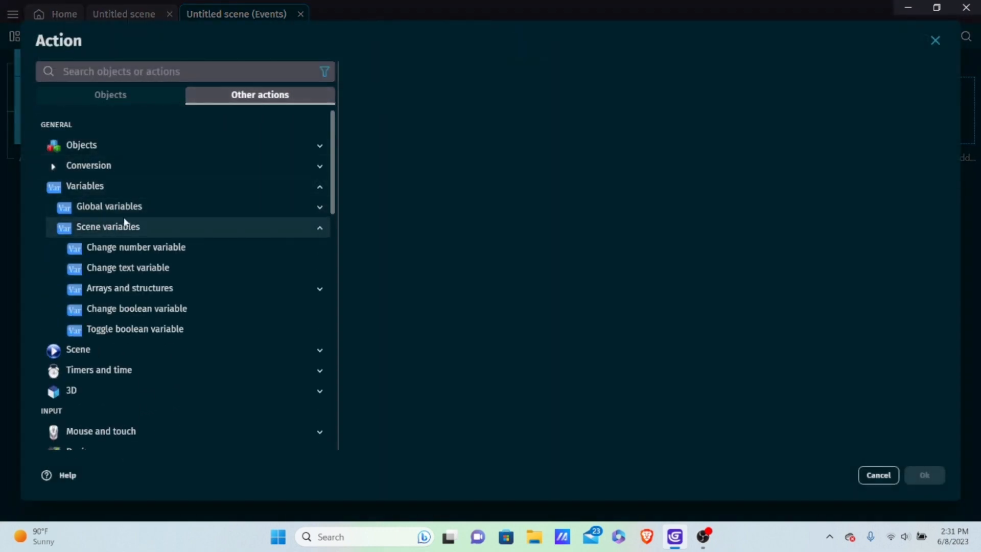
pyautogui.click(185, 248)
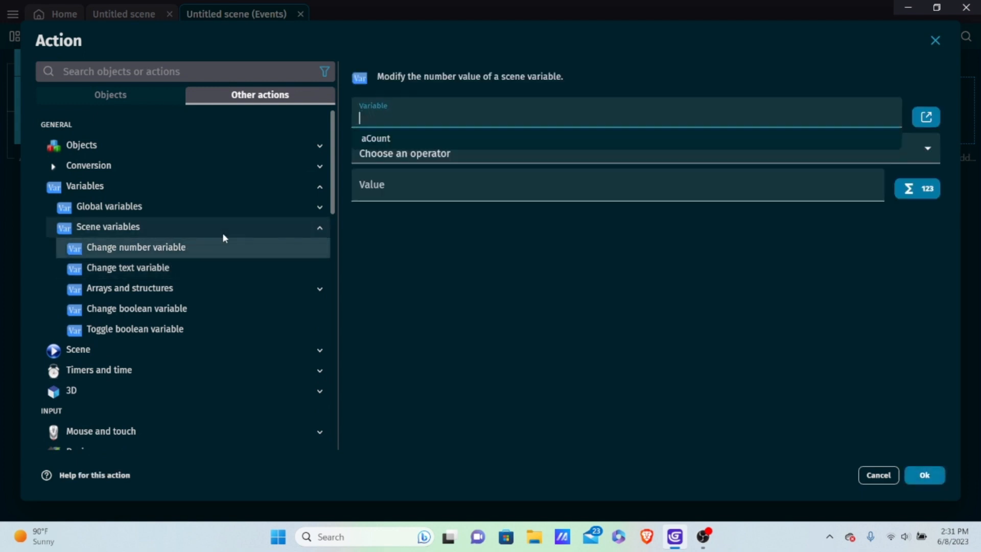
pyautogui.click(404, 138)
pyautogui.click(407, 146)
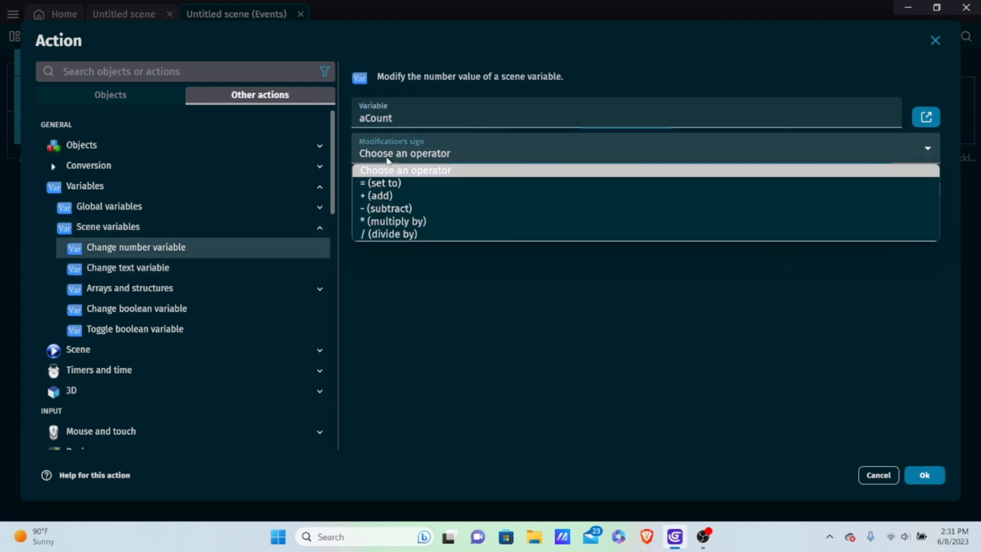
pyautogui.click(372, 193)
pyautogui.click(379, 189)
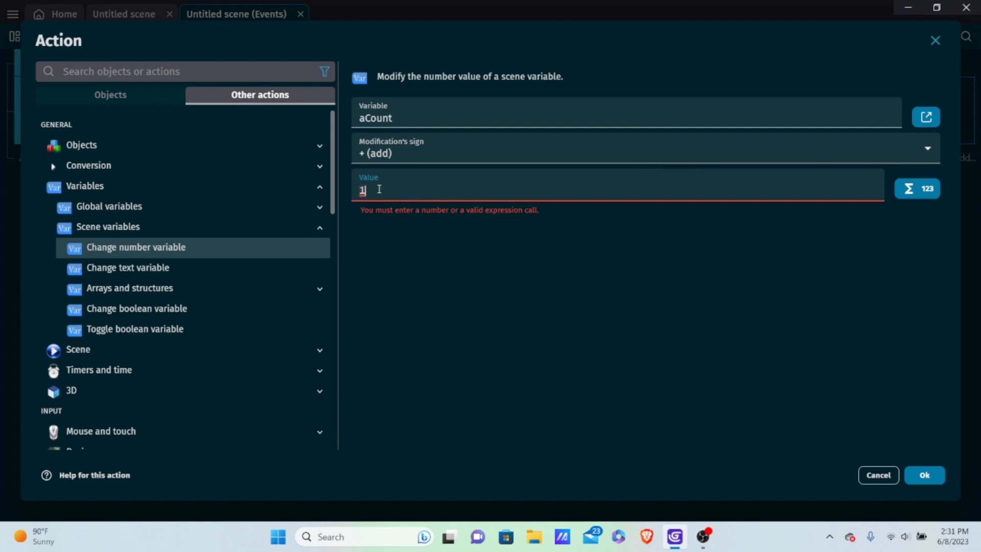
pyautogui.write('1')
pyautogui.click(924, 475)
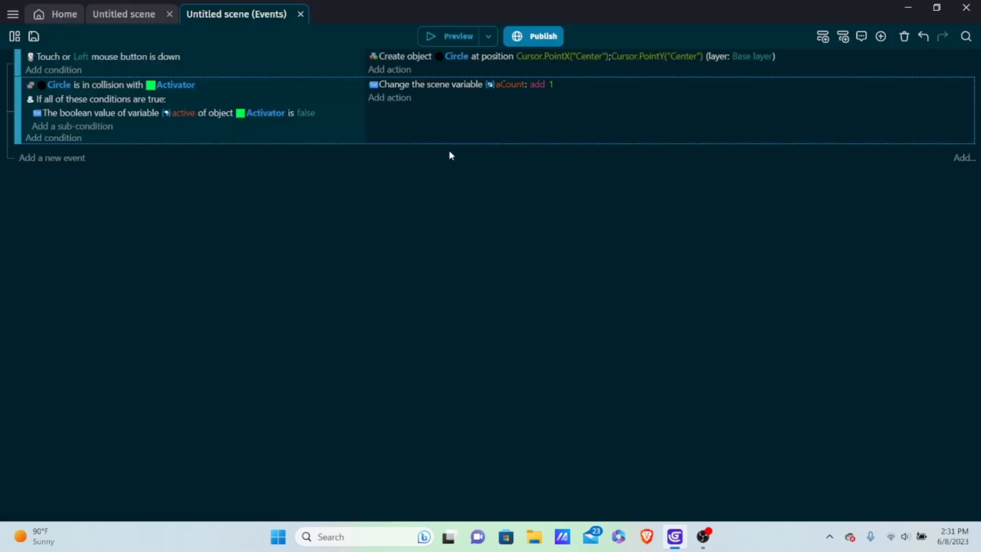
# Add an action to the Circle and Activator collision event that sets Activator's boolean variable active to true
pyautogui.click(385, 98)
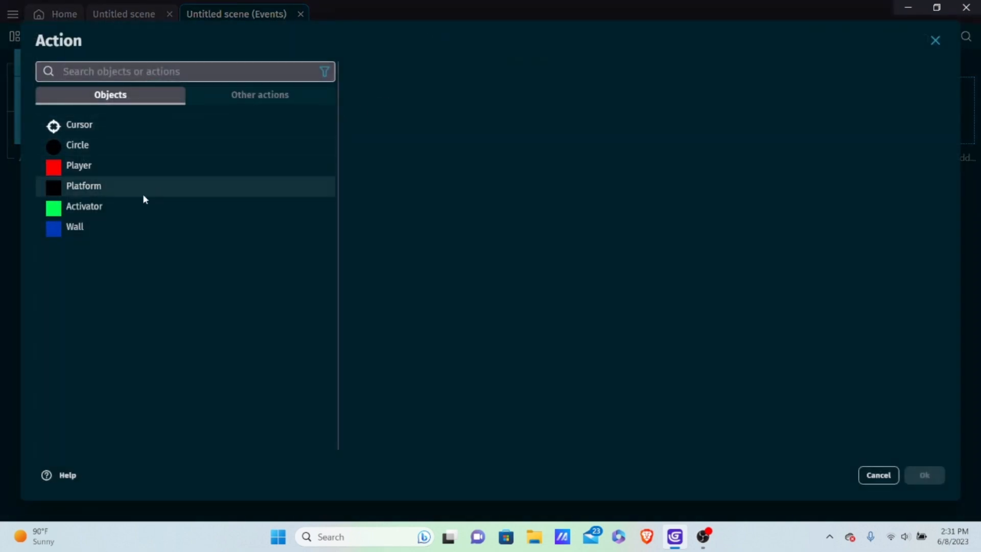
pyautogui.click(129, 204)
pyautogui.write('bool')
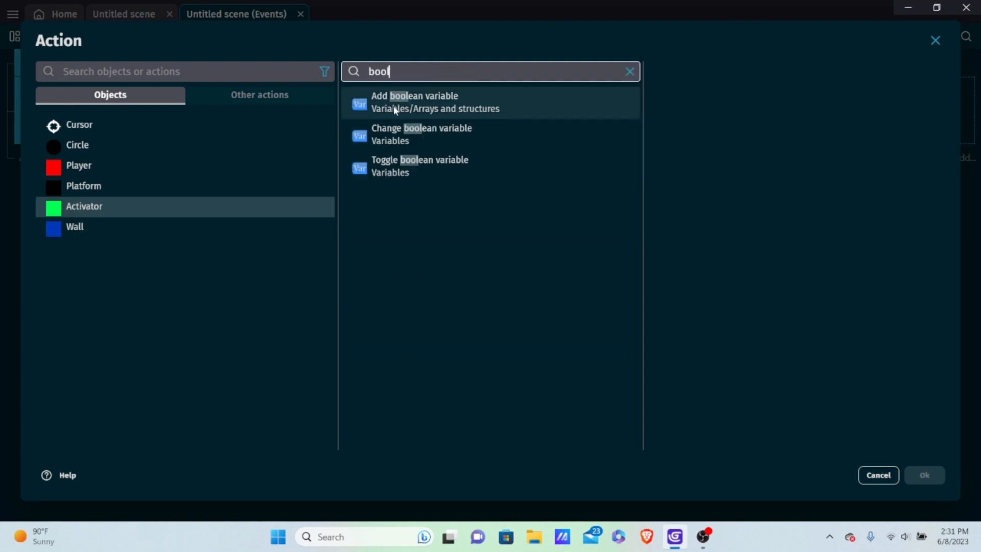
pyautogui.click(404, 128)
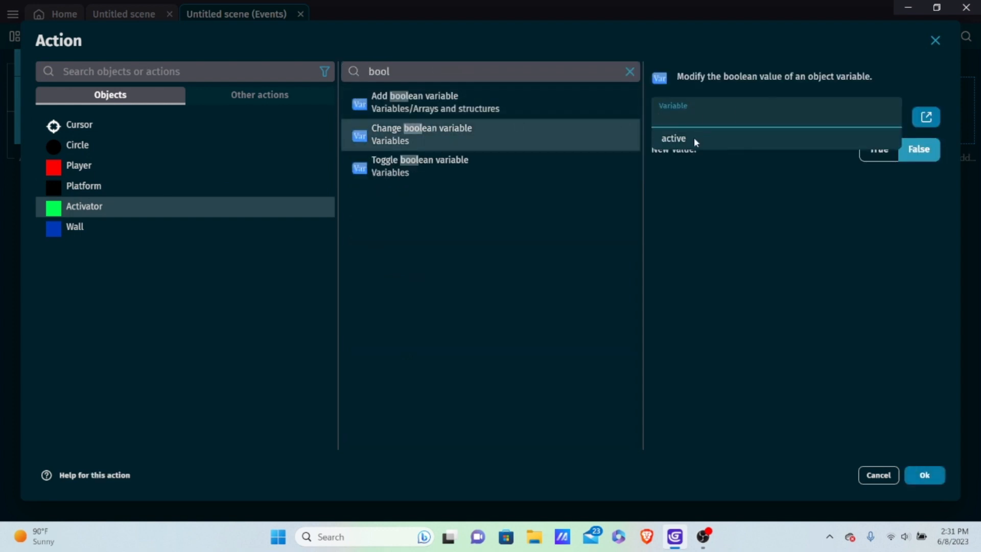
pyautogui.click(694, 137)
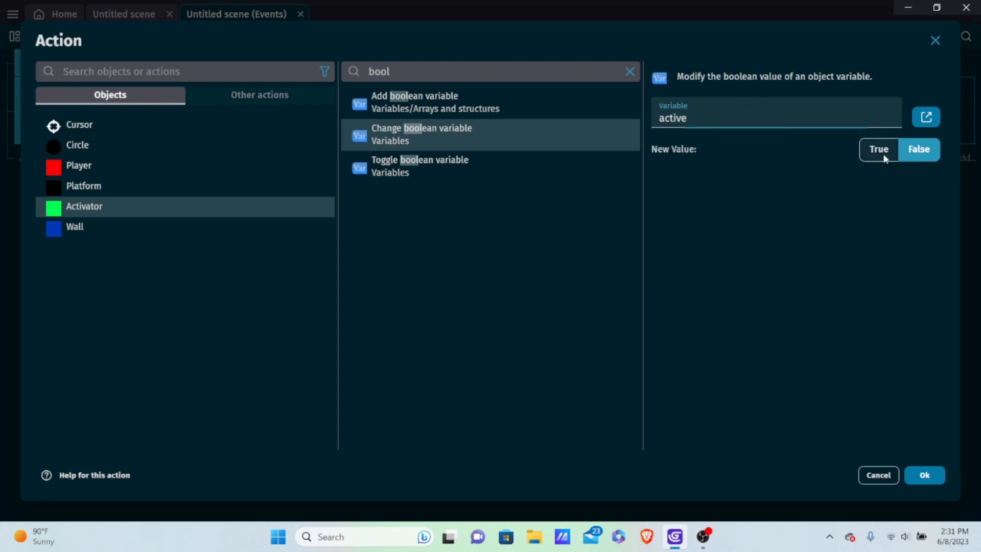
pyautogui.click(884, 156)
pyautogui.click(915, 477)
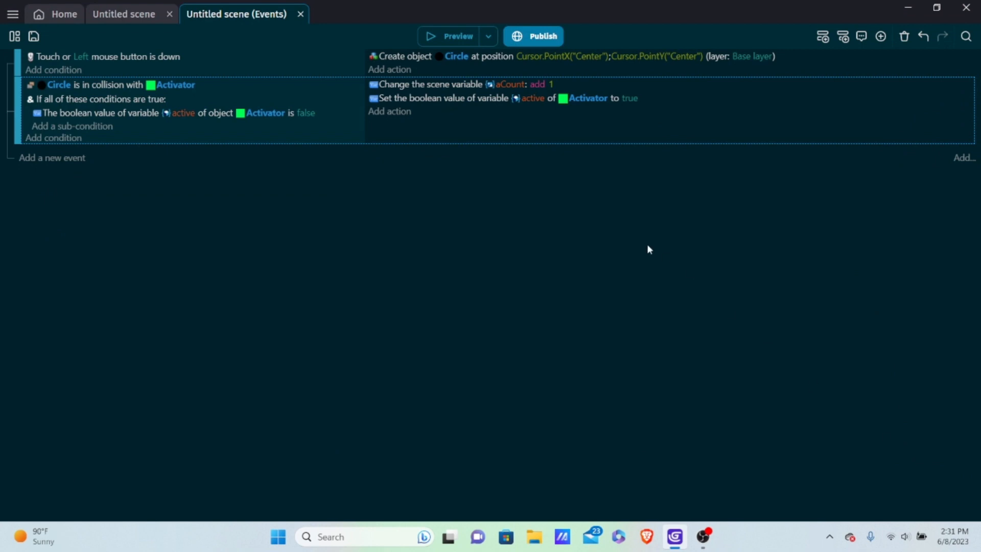
# Add a new event below the collision event and browse the scene variable conditions for it
pyautogui.click(76, 158)
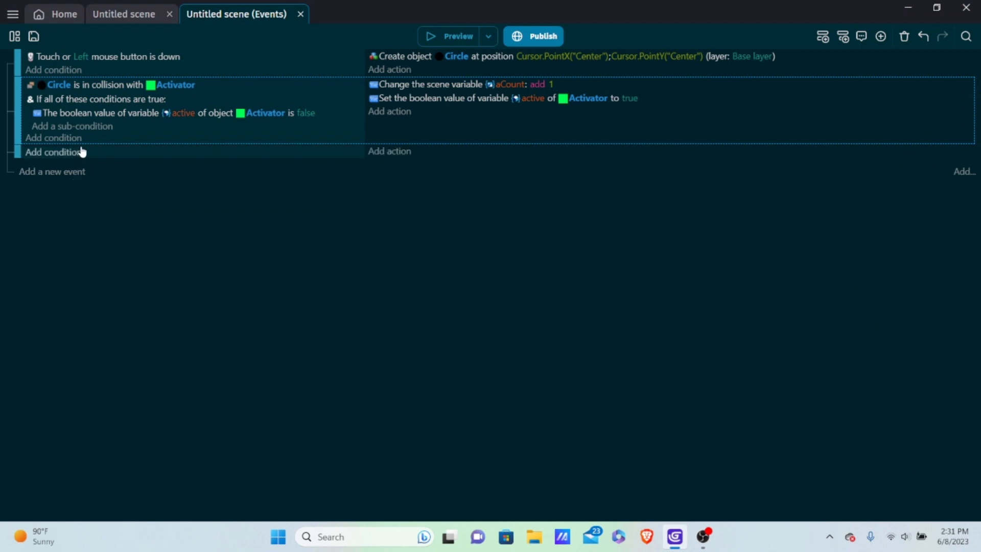
pyautogui.click(75, 152)
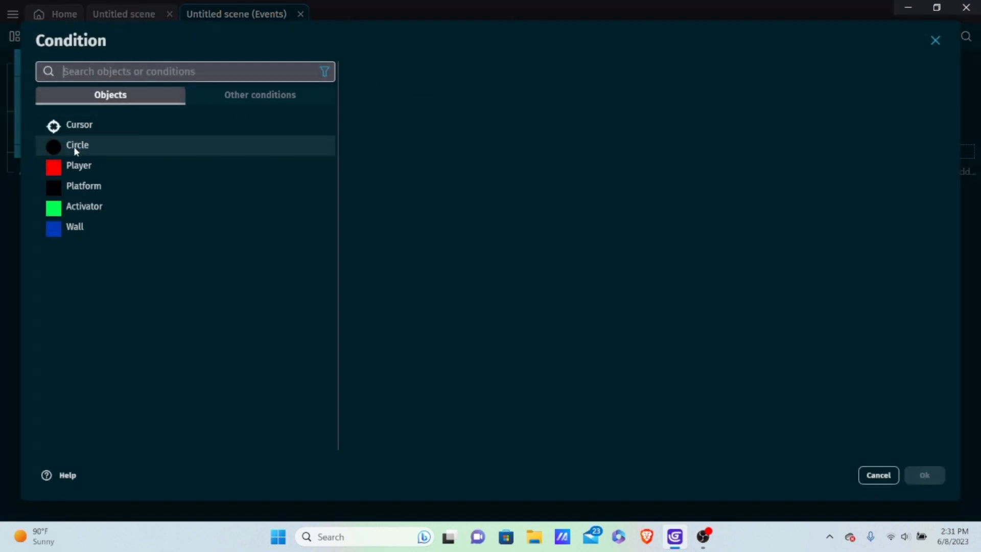
pyautogui.click(223, 94)
pyautogui.click(123, 163)
pyautogui.click(127, 207)
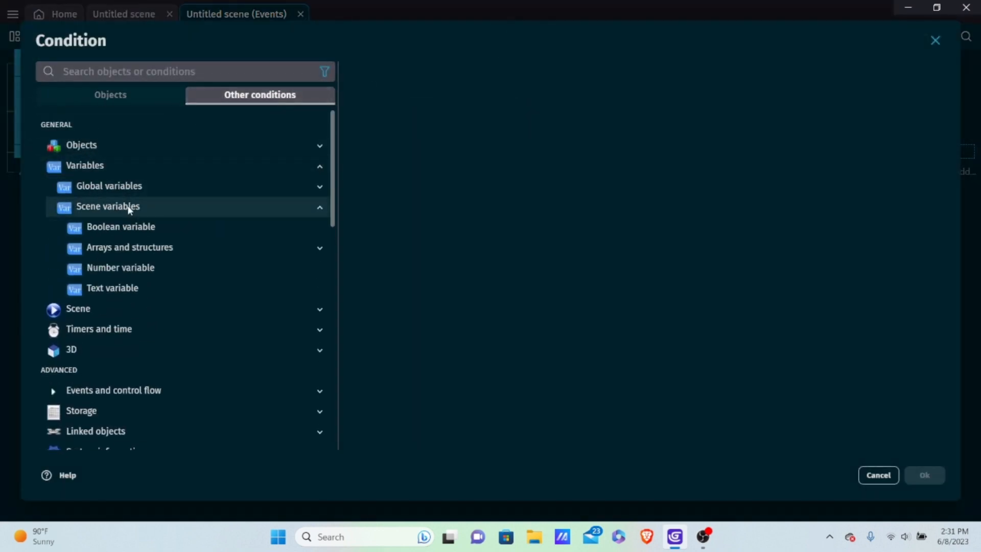
pyautogui.click(124, 95)
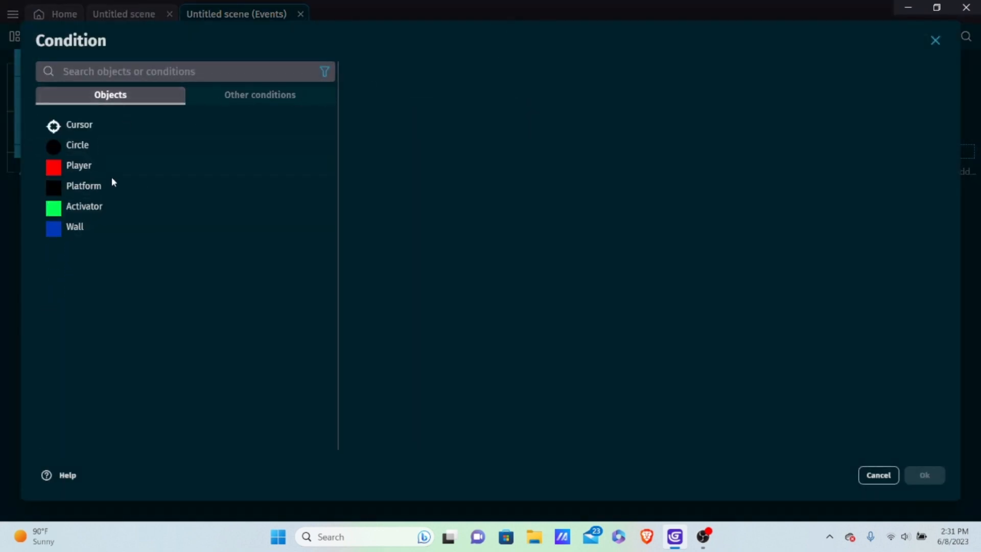
pyautogui.click(105, 206)
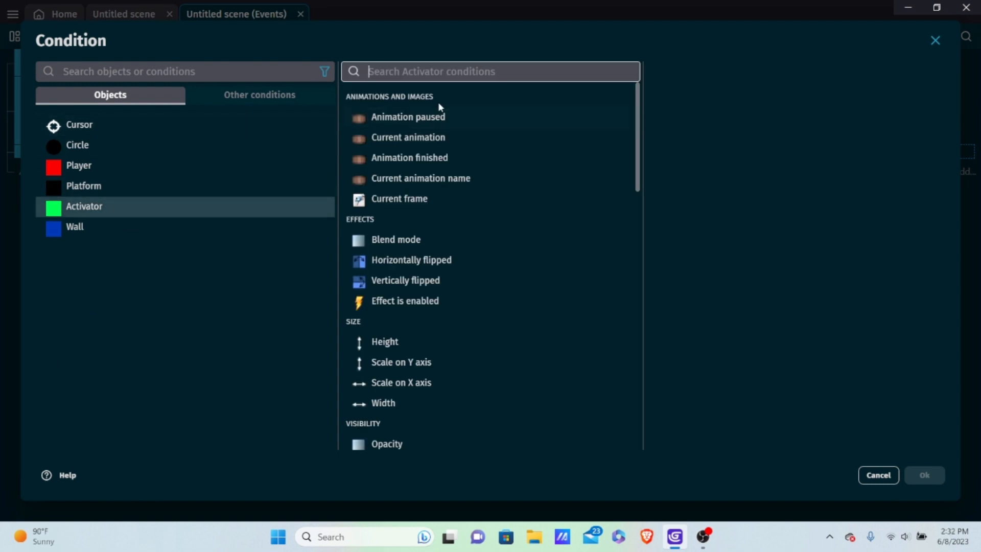
pyautogui.write('bpo')
pyautogui.press('BackSpace')
pyautogui.press('BackSpace')
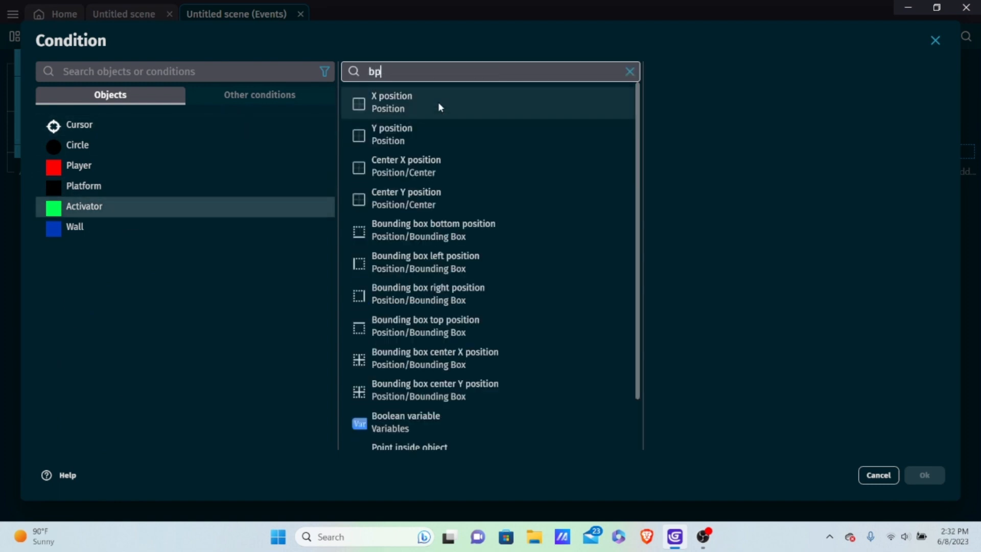
pyautogui.press('BackSpace')
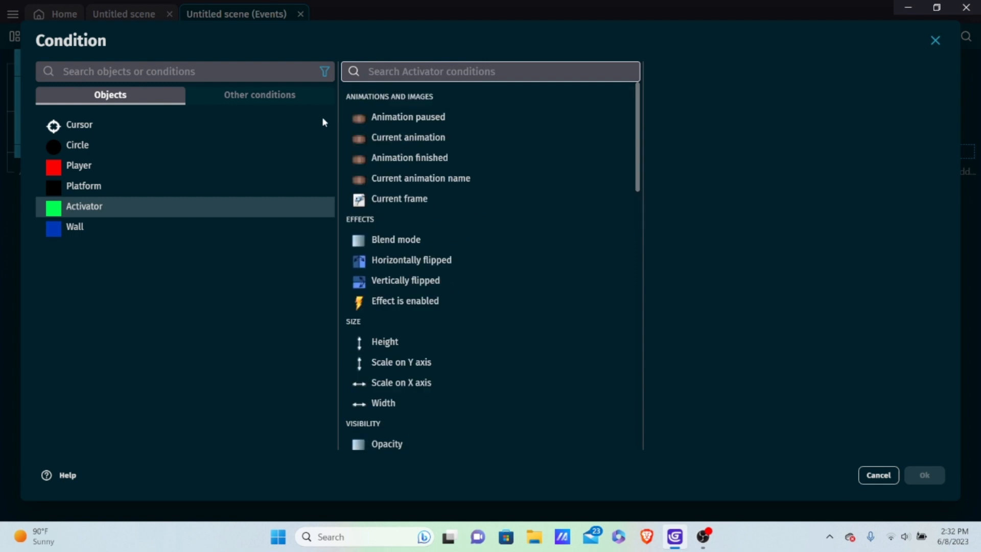
# Give the new event a condition that checks whether the scene variable aCount is equal to 1
pyautogui.click(241, 103)
pyautogui.click(122, 169)
pyautogui.click(131, 206)
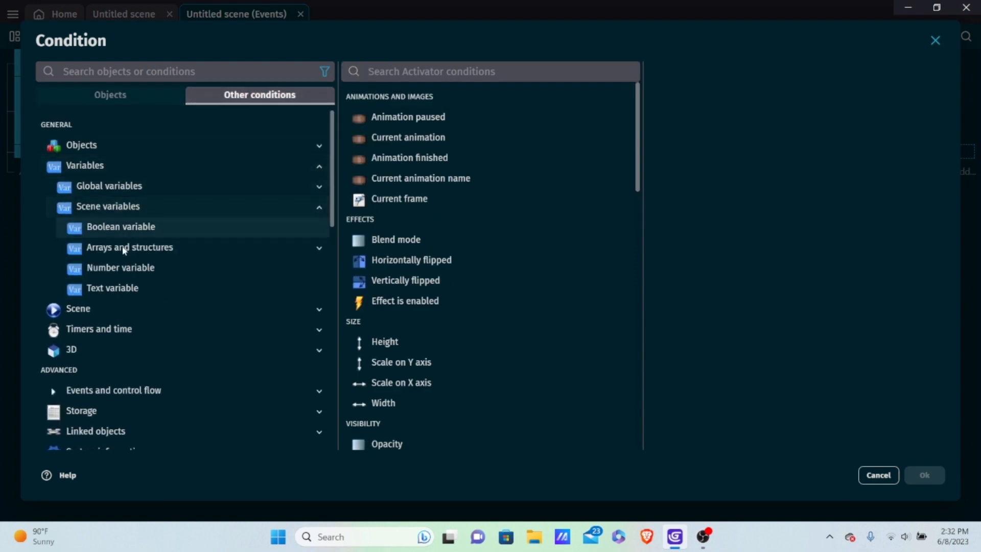
pyautogui.click(136, 268)
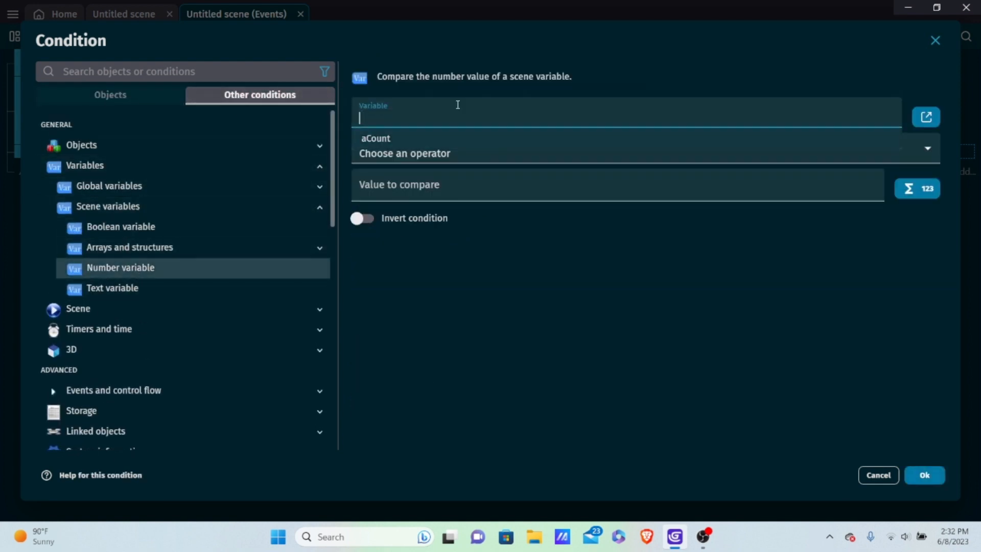
pyautogui.click(396, 140)
pyautogui.click(380, 152)
pyautogui.click(378, 182)
pyautogui.write('1')
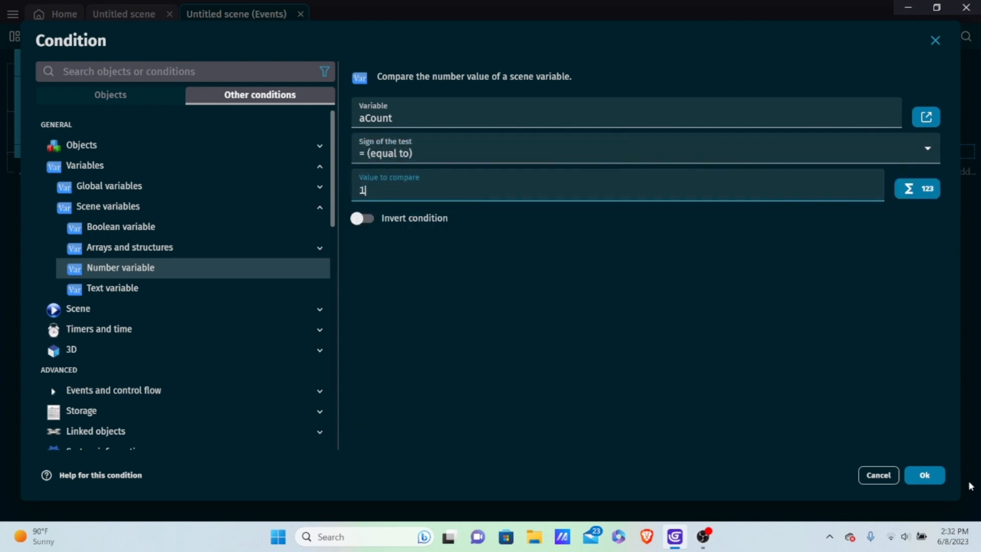
pyautogui.click(924, 474)
# Add an action to the aCount event that deletes the Wall object
pyautogui.click(393, 151)
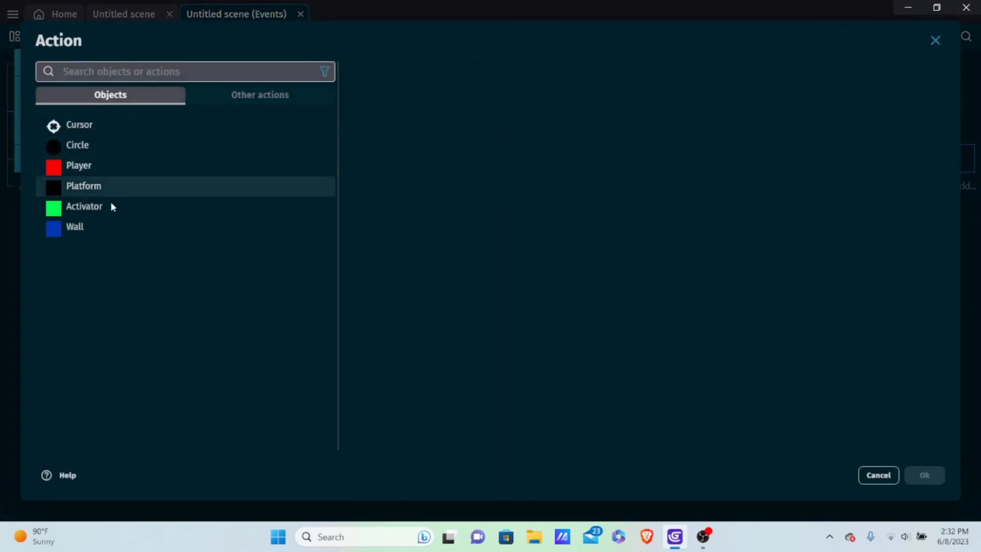
pyautogui.click(106, 228)
pyautogui.write('de')
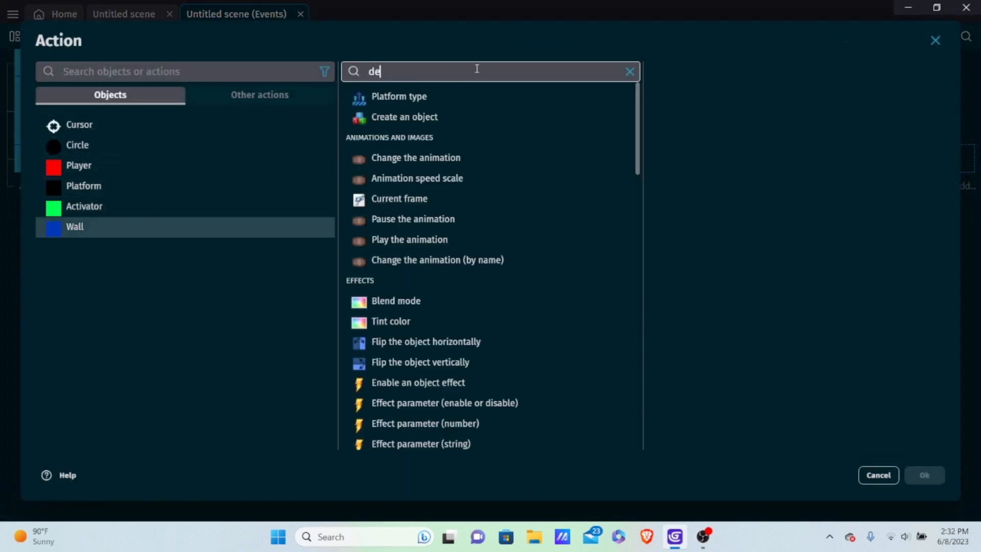
pyautogui.click(427, 229)
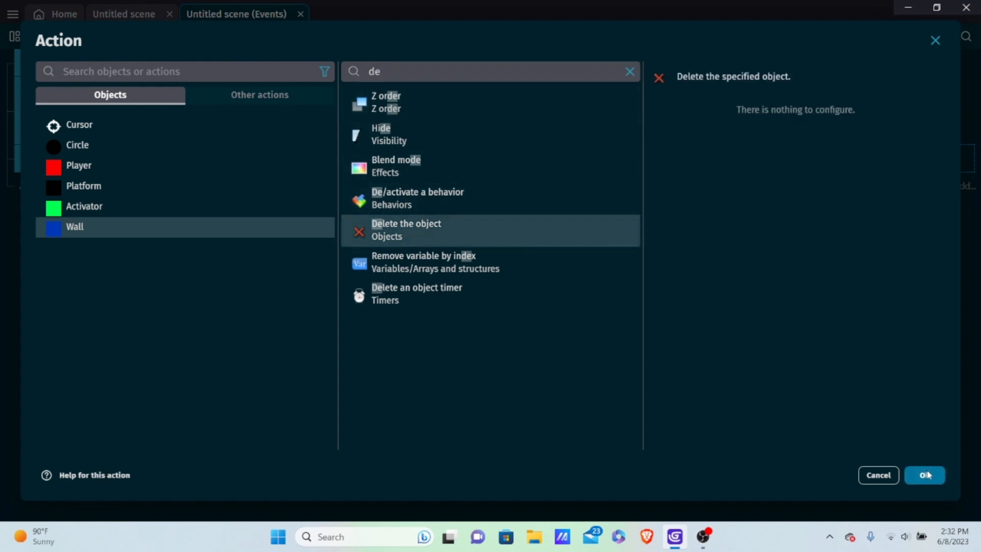
pyautogui.click(927, 475)
# Preview the game and paint circles over the whole column of Activators to test the Wall's deletion
pyautogui.click(464, 32)
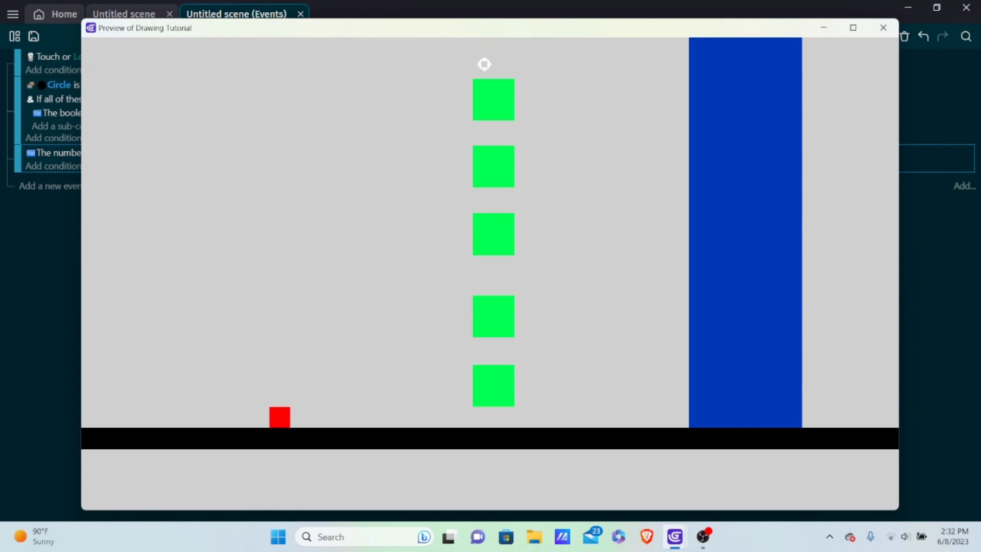
pyautogui.click(346, 74)
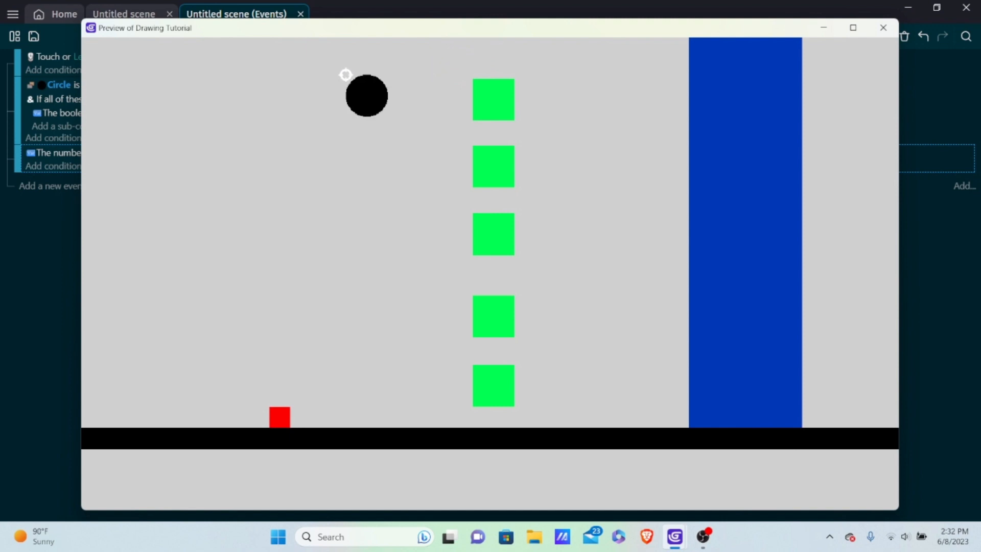
pyautogui.moveTo(345, 74); pyautogui.dragTo(481, 85)
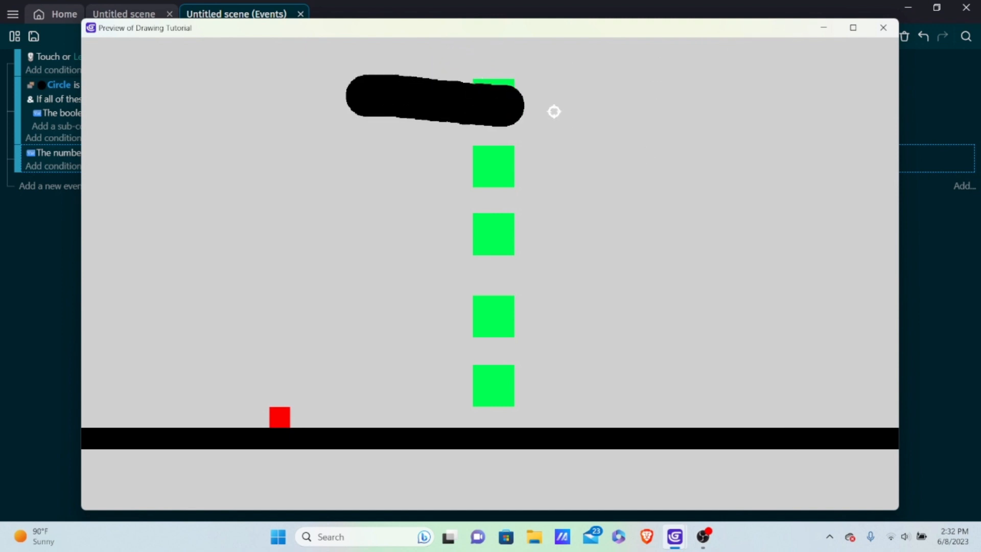
pyautogui.click(511, 104)
pyautogui.moveTo(511, 105)
pyautogui.mouseDown()
pyautogui.moveTo(501, 311)
pyautogui.moveTo(512, 393)
pyautogui.mouseUp()
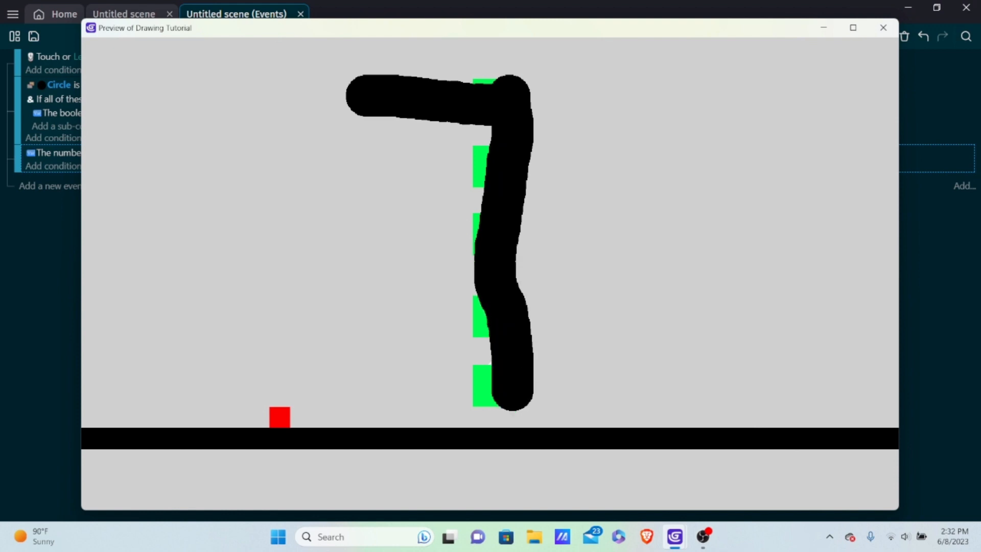
pyautogui.click(882, 29)
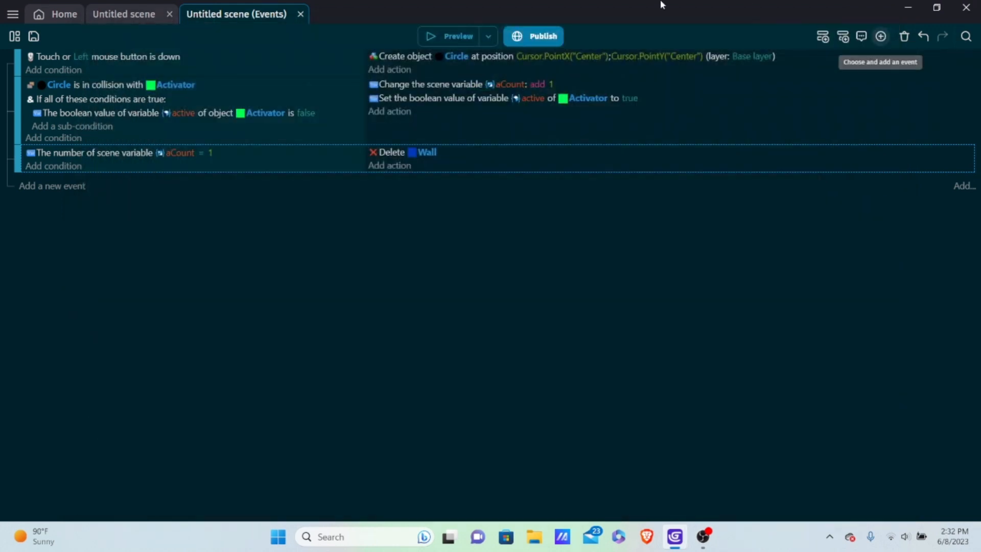
# Copy the Circle and Activator collision event and paste the duplicate directly below it
pyautogui.click(244, 135)
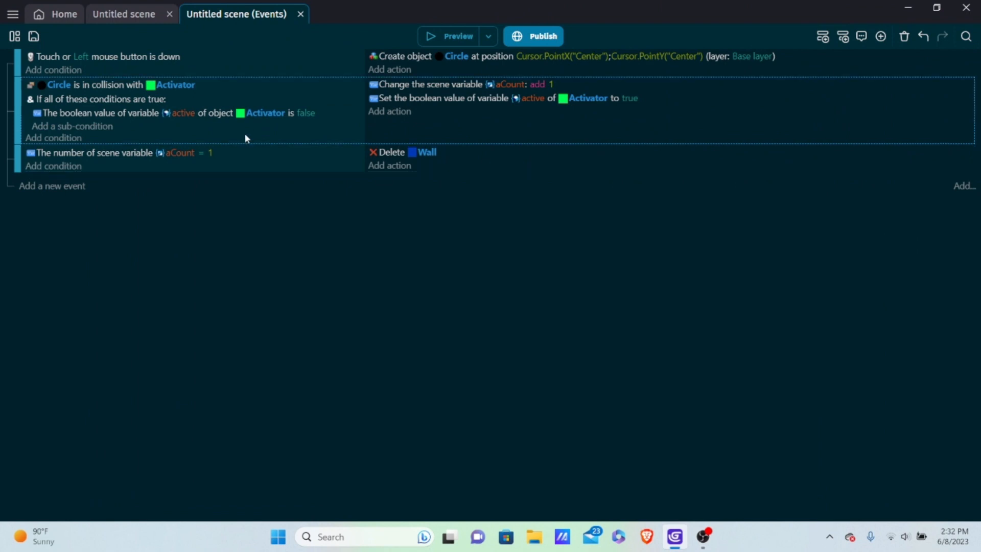
pyautogui.rightClick(244, 136)
pyautogui.click(279, 151)
pyautogui.rightClick(268, 133)
pyautogui.click(301, 175)
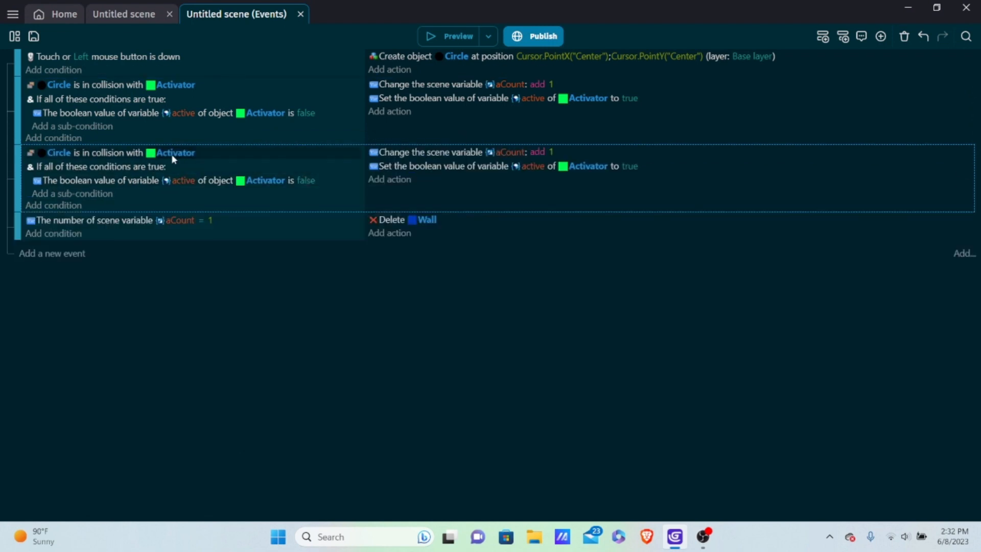
# Switch to the scene editor and inspect the two uppermost Activator instances
pyautogui.click(124, 13)
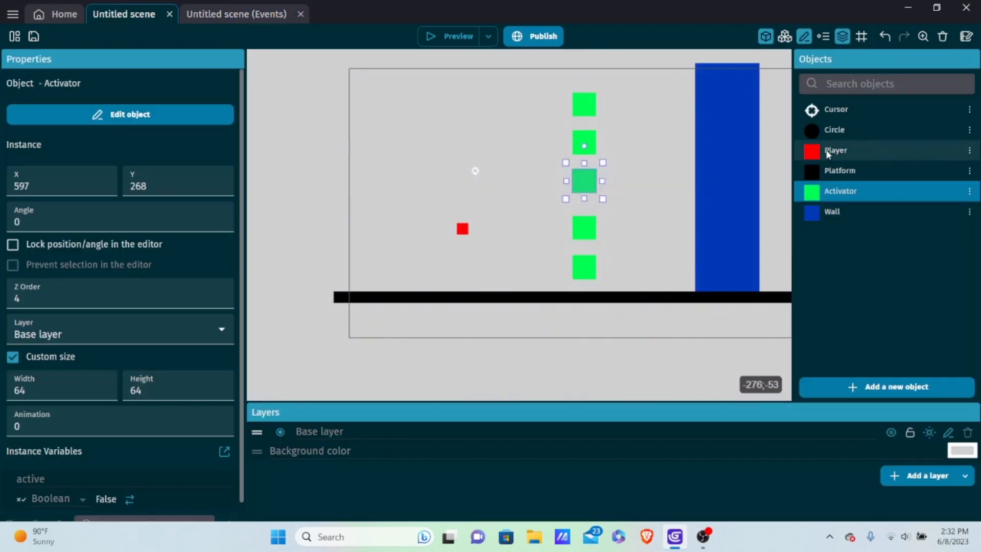
pyautogui.click(583, 136)
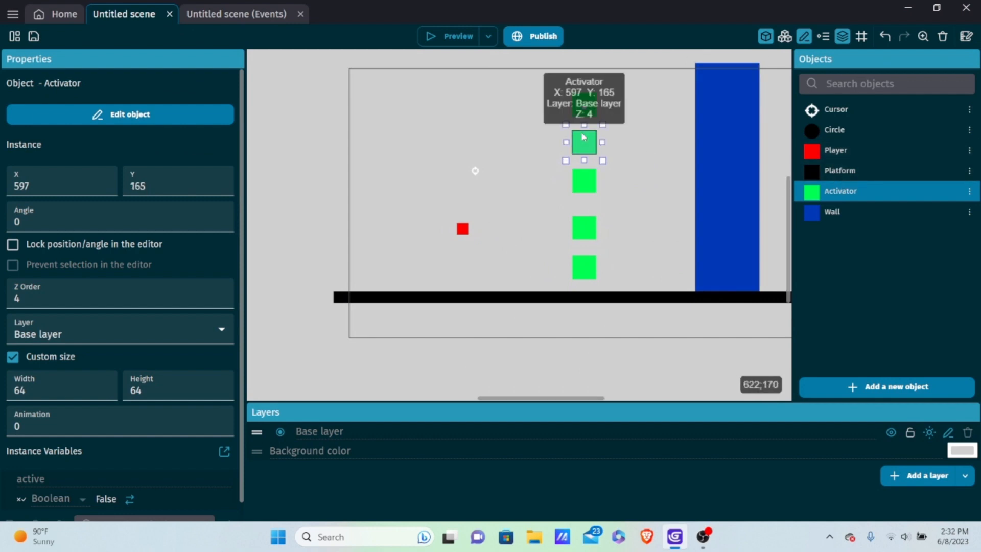
pyautogui.click(567, 98)
pyautogui.click(580, 103)
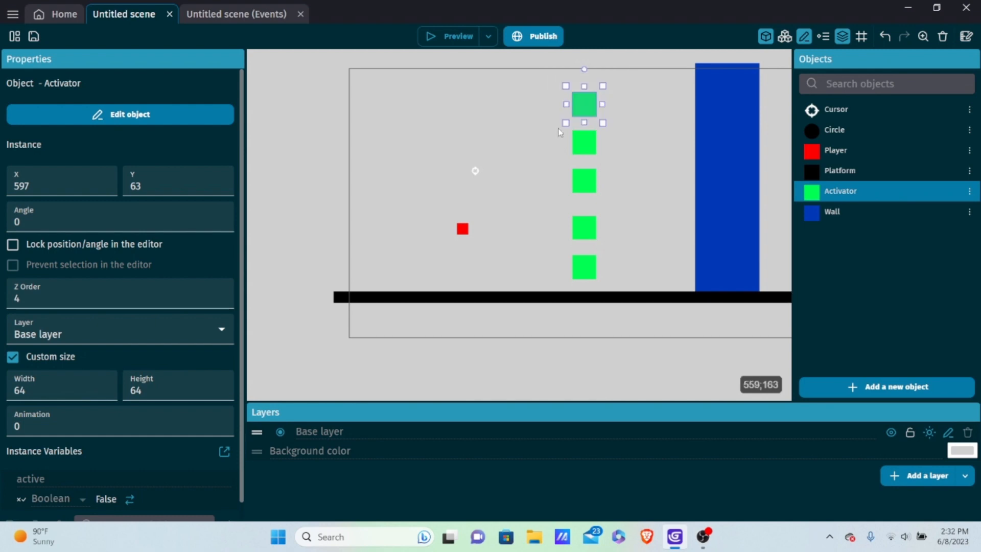
pyautogui.moveTo(565, 123); pyautogui.dragTo(590, 133)
pyautogui.hotkey('ctrl', 'z')
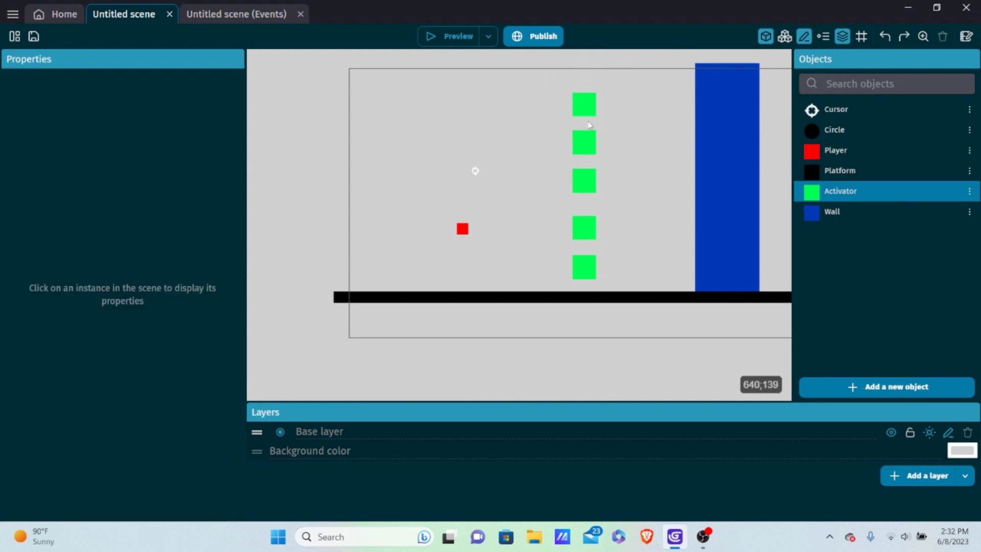
# Delete the four lower Activator instances from the scene, keeping only the topmost one
pyautogui.click(578, 143)
pyautogui.press('Delete')
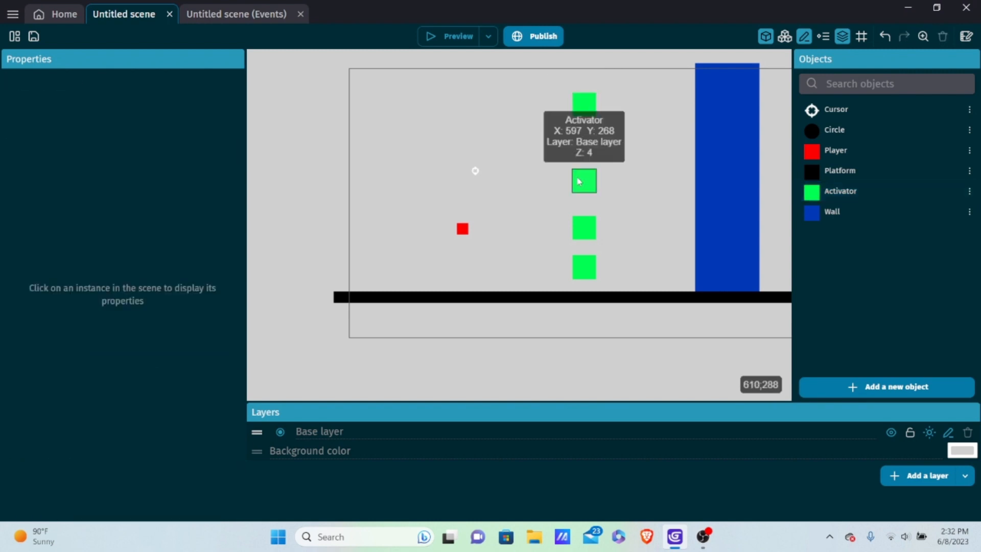
pyautogui.click(585, 181)
pyautogui.press('Delete')
pyautogui.click(584, 227)
pyautogui.press('Delete')
pyautogui.click(588, 266)
pyautogui.press('Delete')
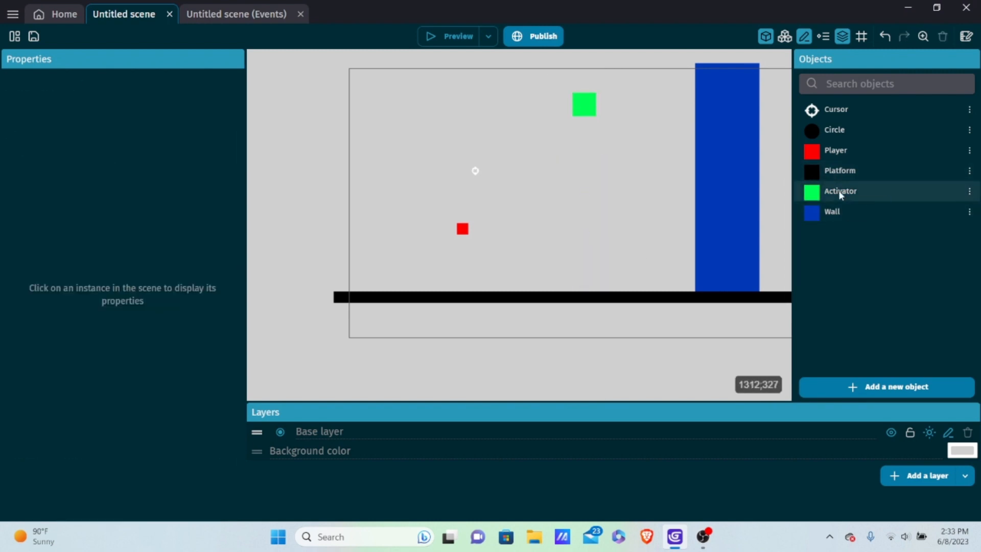
# Duplicate the Activator object four times in the object list
pyautogui.rightClick(840, 193)
pyautogui.click(881, 253)
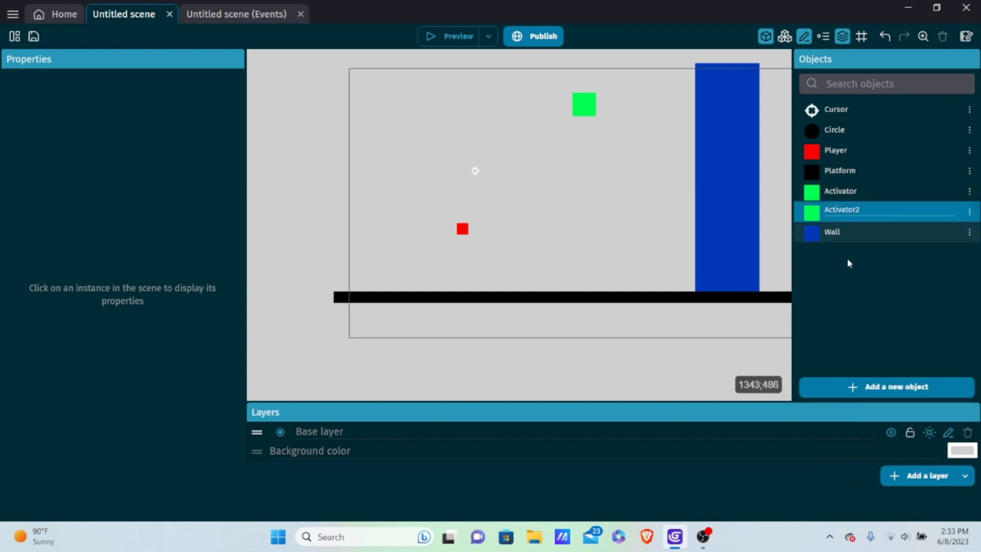
pyautogui.rightClick(852, 194)
pyautogui.click(868, 256)
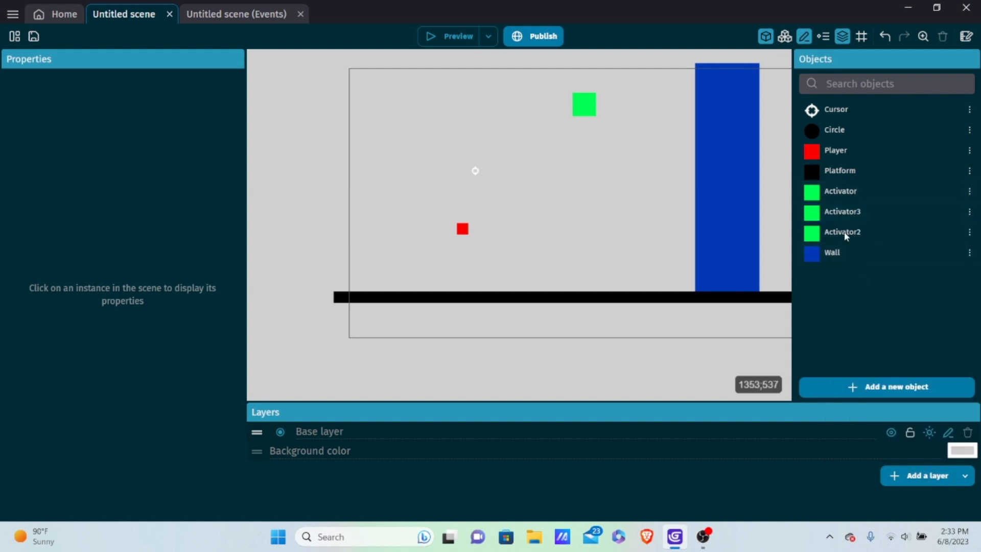
pyautogui.rightClick(842, 195)
pyautogui.click(853, 256)
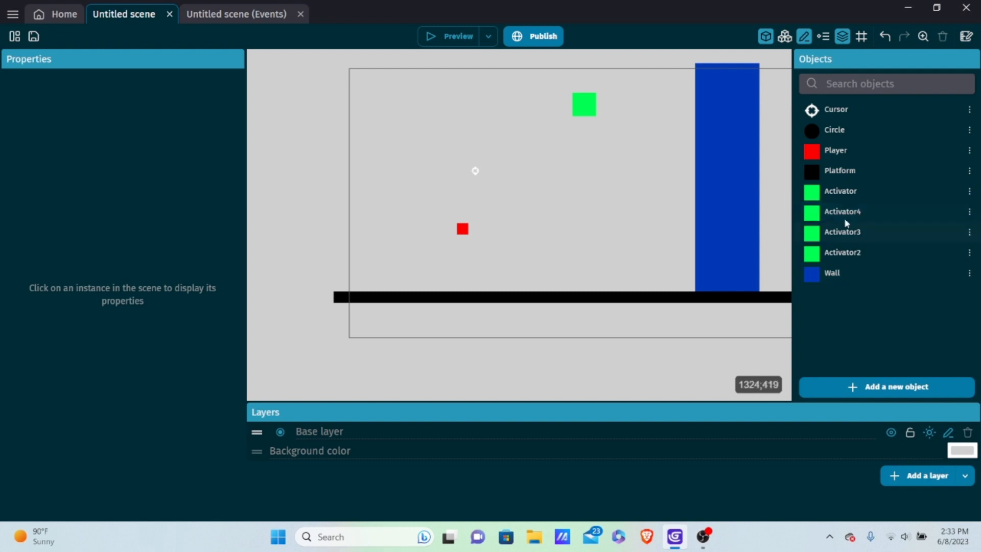
pyautogui.rightClick(858, 193)
pyautogui.click(874, 258)
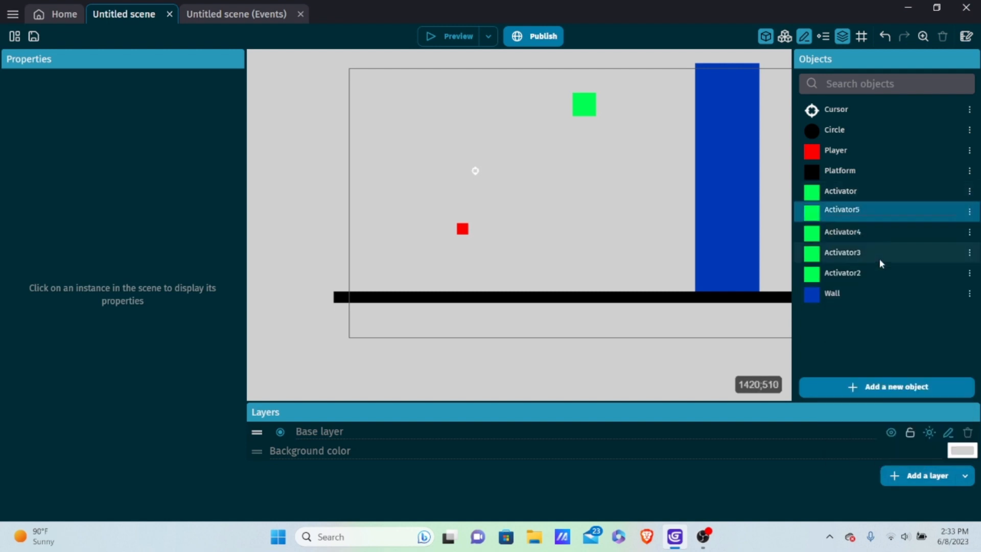
# Place an Activator2 instance below the Activator at about X 614, Y 158, and set its size to 64 by 64
pyautogui.click(866, 321)
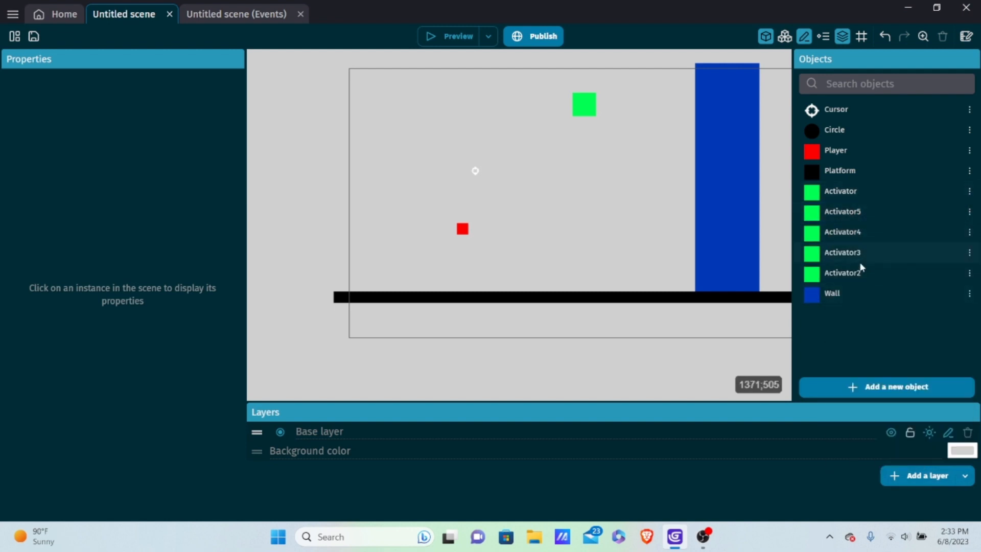
pyautogui.moveTo(872, 272); pyautogui.dragTo(585, 141)
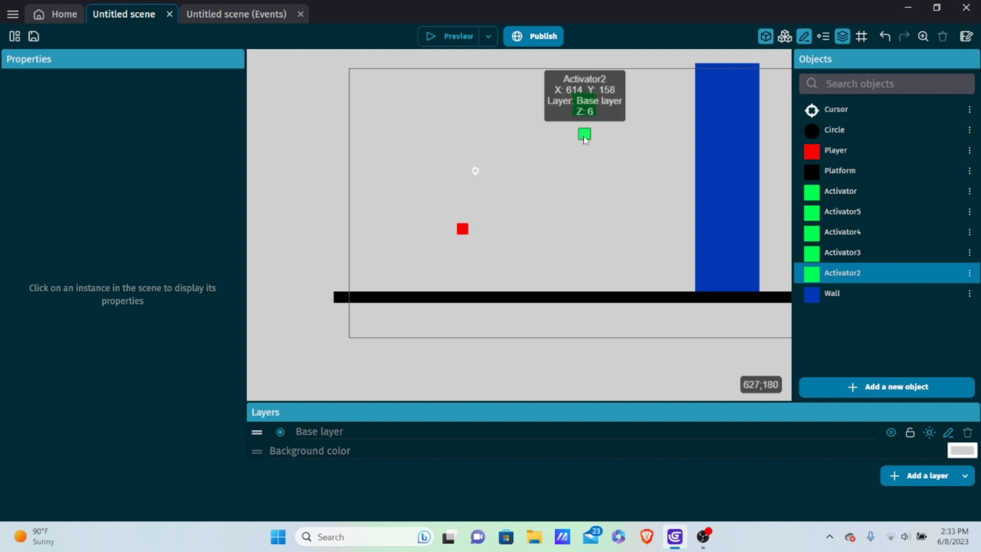
pyautogui.click(12, 356)
pyautogui.click(44, 392)
pyautogui.press('BackSpace')
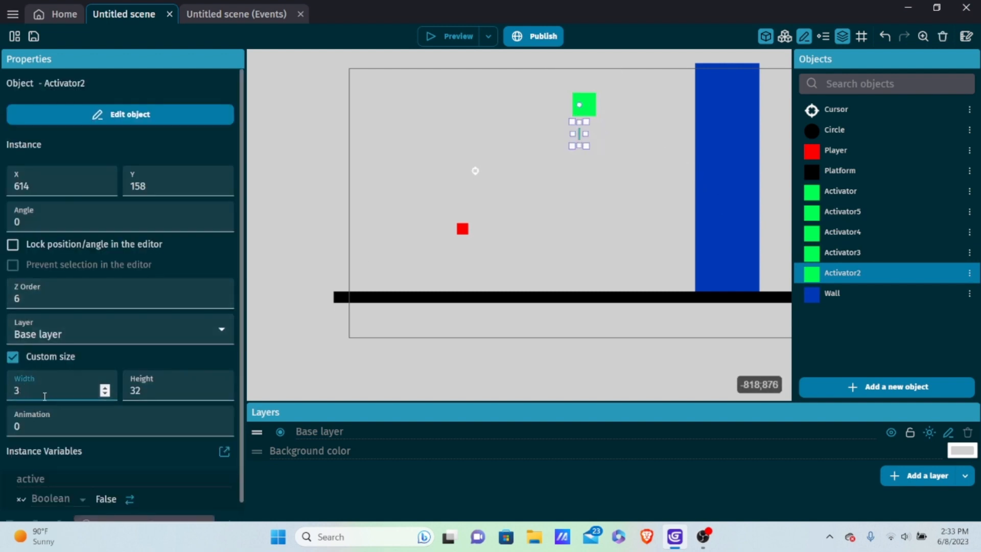
pyautogui.write('64')
pyautogui.click(166, 378)
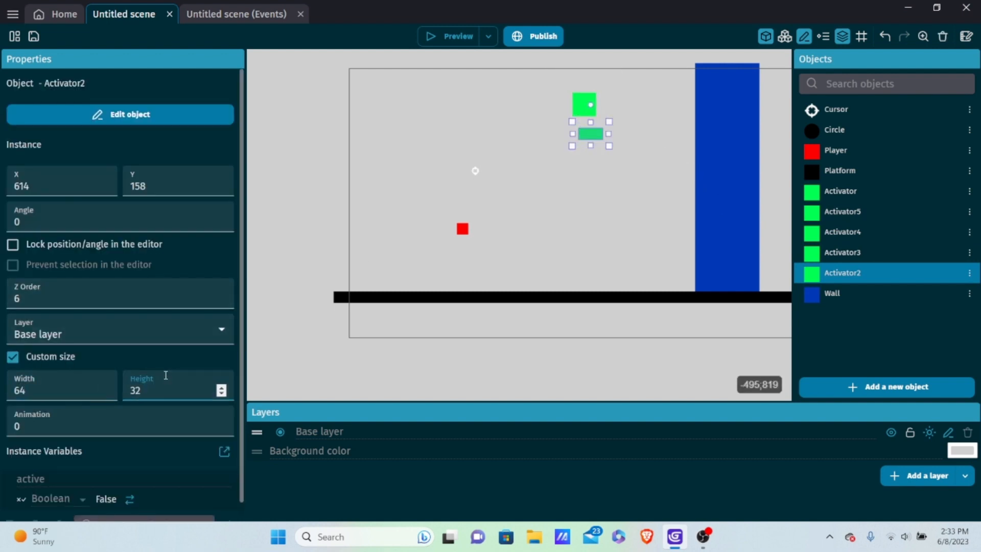
pyautogui.press('BackSpace')
pyautogui.press('BackSpace')
pyautogui.write('64')
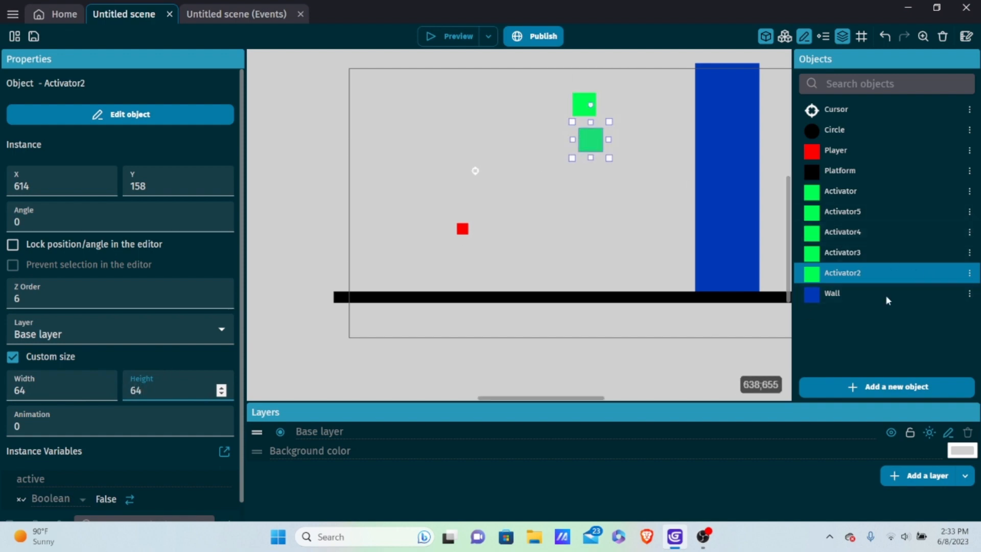
pyautogui.click(851, 326)
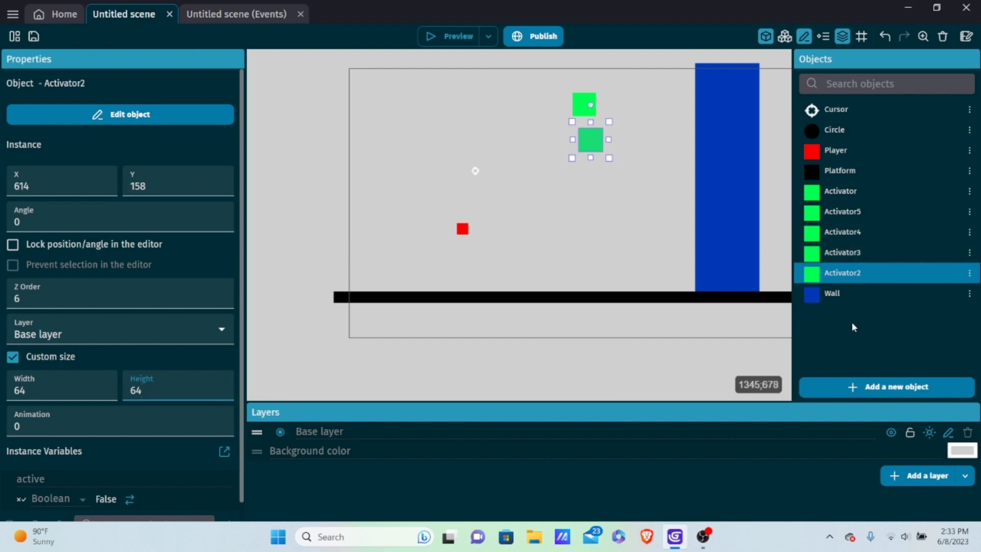
# Place an Activator3 instance below Activator2 at about X 597, Y 272, and set its size to 64 by 64
pyautogui.moveTo(843, 250); pyautogui.dragTo(572, 170)
pyautogui.doubleClick(34, 388)
pyautogui.write('64')
pyautogui.doubleClick(169, 391)
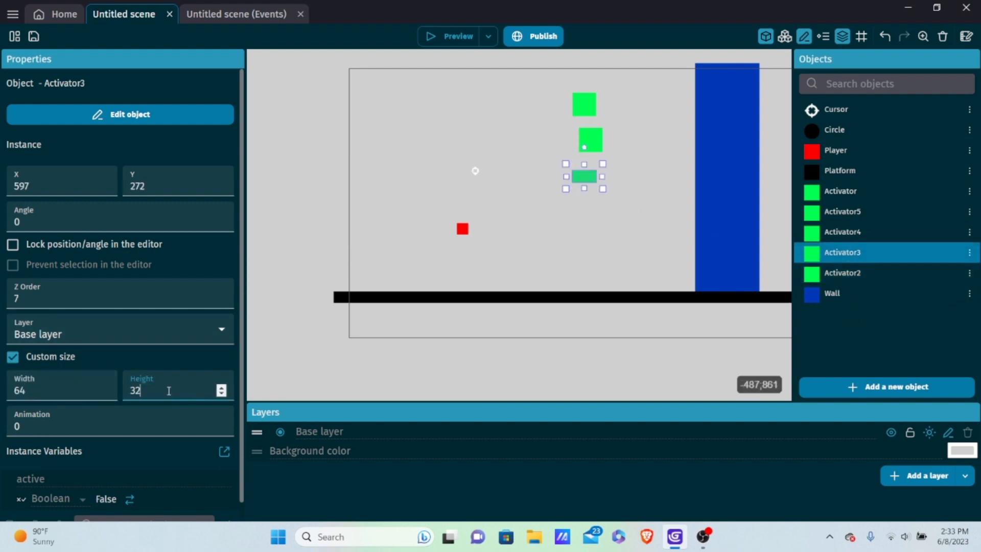
pyautogui.write('64')
pyautogui.click(727, 255)
# Place an Activator4 instance below Activator3 at about X 599, Y 380, and set its size to 64 by 64
pyautogui.moveTo(867, 237); pyautogui.dragTo(573, 211)
pyautogui.doubleClick(23, 389)
pyautogui.write('64')
pyautogui.doubleClick(153, 390)
pyautogui.write('64')
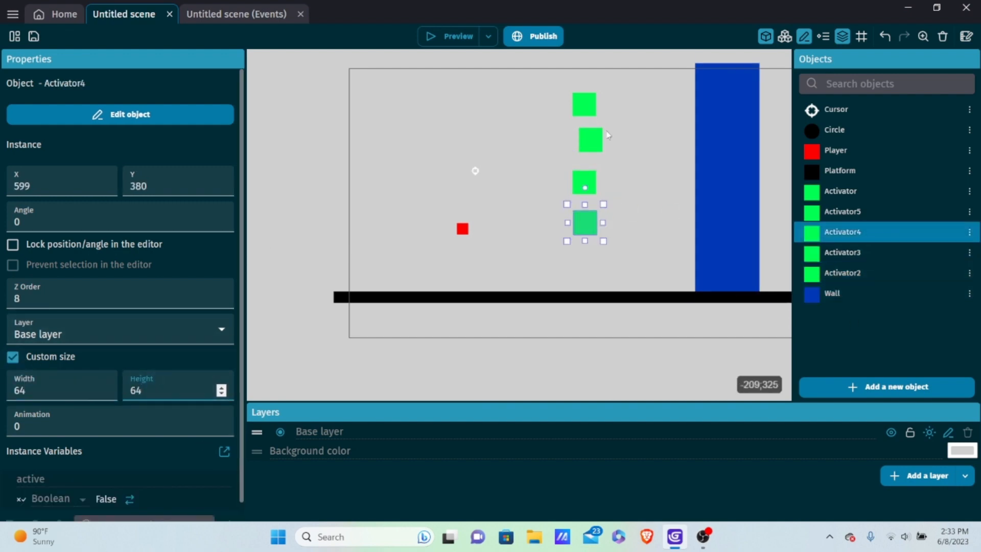
# Place an Activator5 instance below Activator4, just above the platform, and set its size to 64 by 64
pyautogui.moveTo(843, 212); pyautogui.dragTo(562, 255)
pyautogui.doubleClick(19, 391)
pyautogui.write('64')
pyautogui.doubleClick(136, 391)
pyautogui.write('64')
pyautogui.click(516, 153)
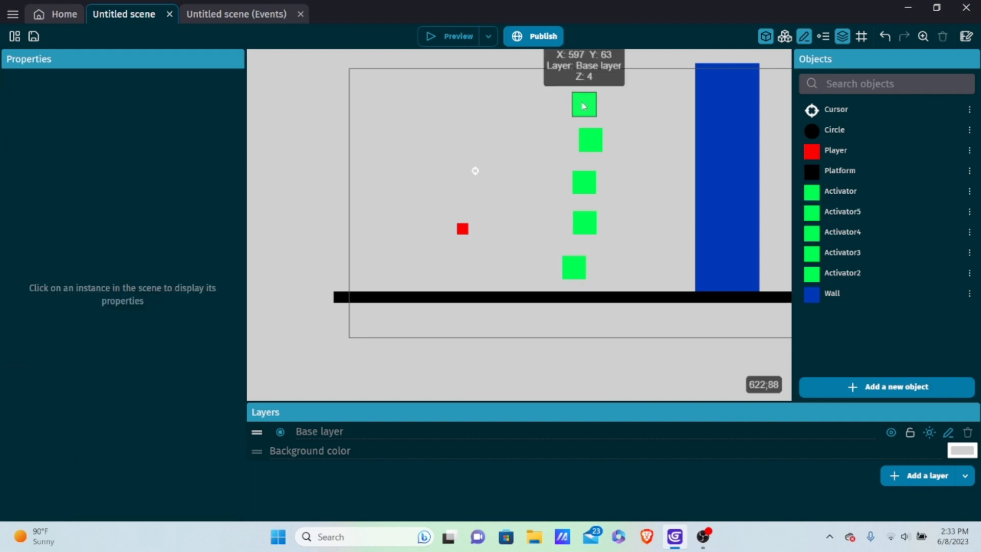
# Align all five Activator instances at X 597 and move Activator2 down slightly to about Y 164
pyautogui.moveTo(551, 79); pyautogui.dragTo(636, 286)
pyautogui.doubleClick(29, 186)
pyautogui.write('597')
pyautogui.click(664, 87)
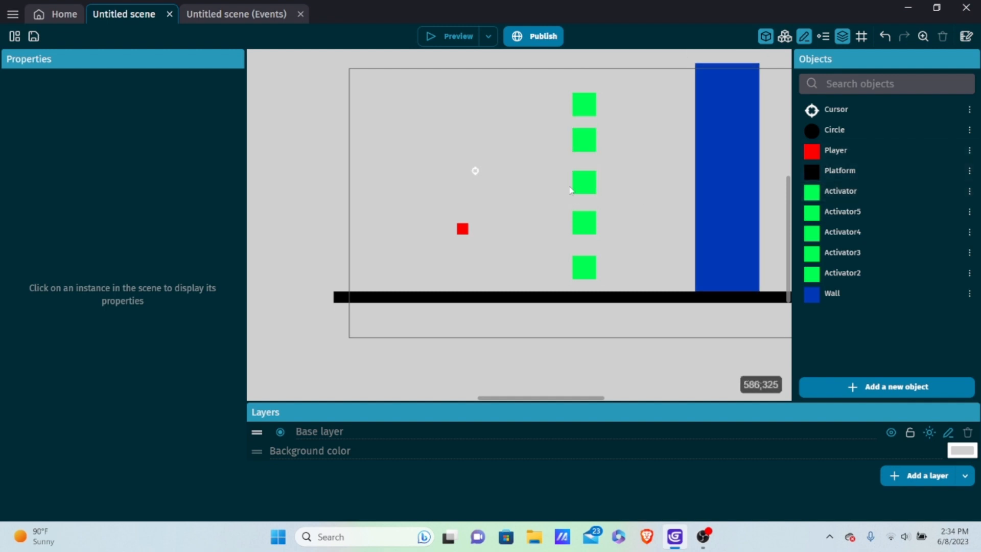
pyautogui.moveTo(587, 144); pyautogui.dragTo(591, 147)
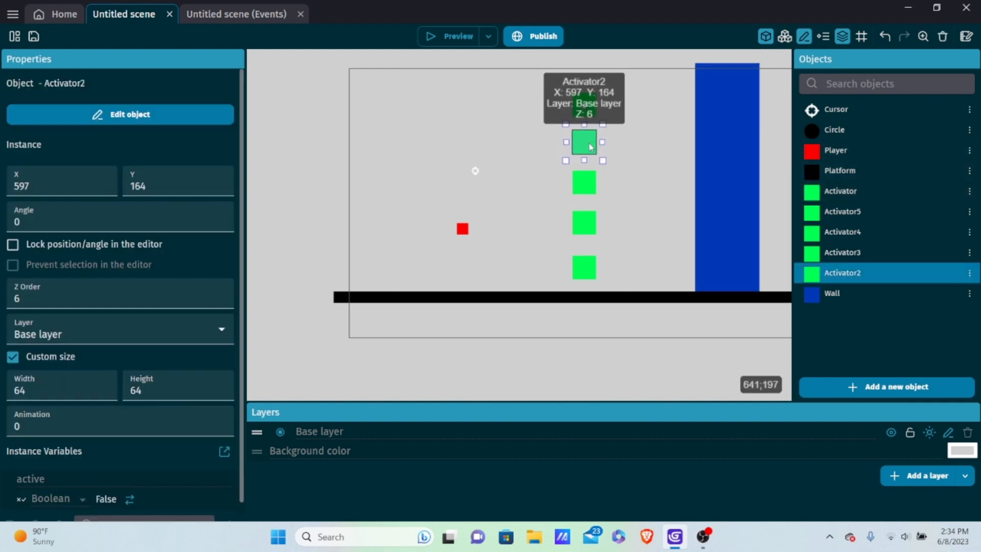
pyautogui.click(441, 124)
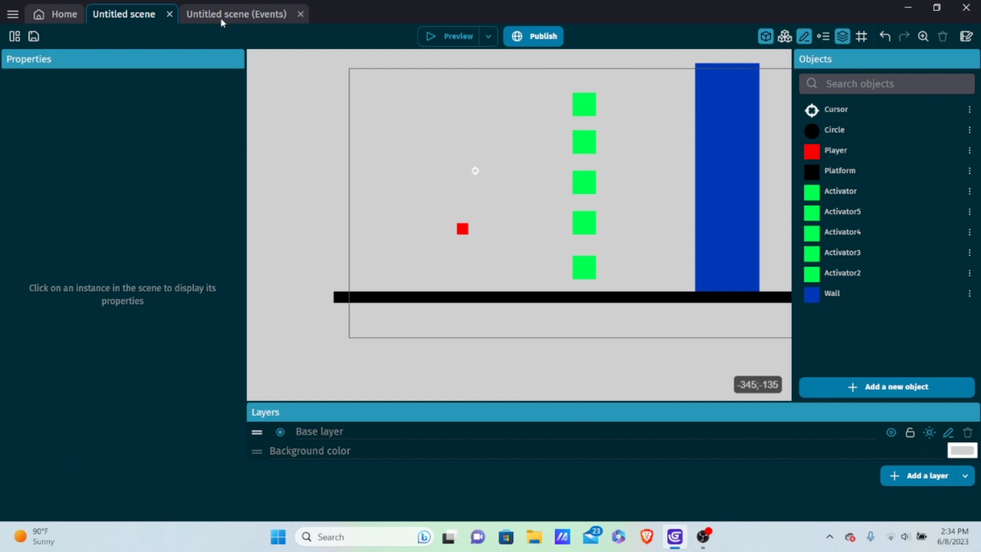
# In the duplicated collision event, change the object to Activator2 in both the Circle collision condition and the active variable condition
pyautogui.click(220, 15)
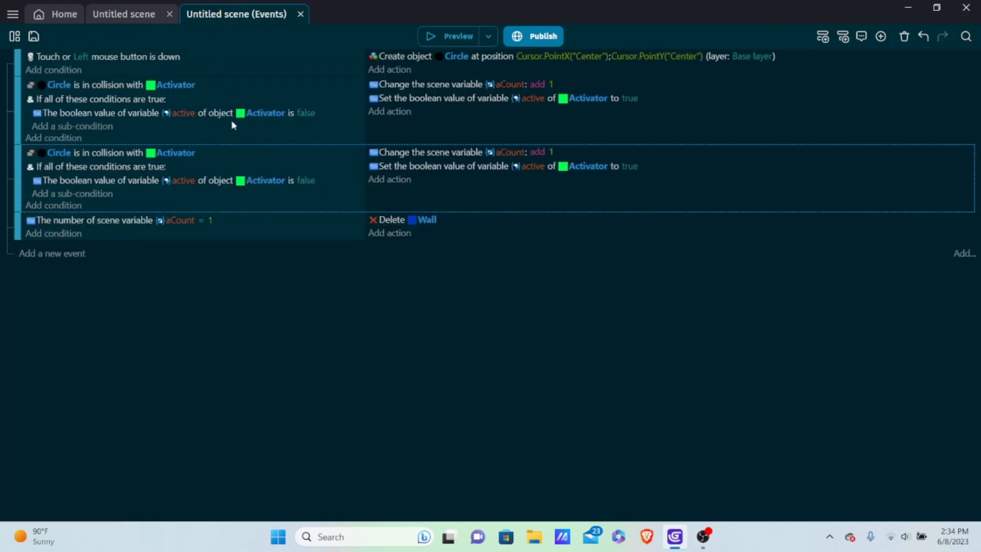
pyautogui.click(179, 152)
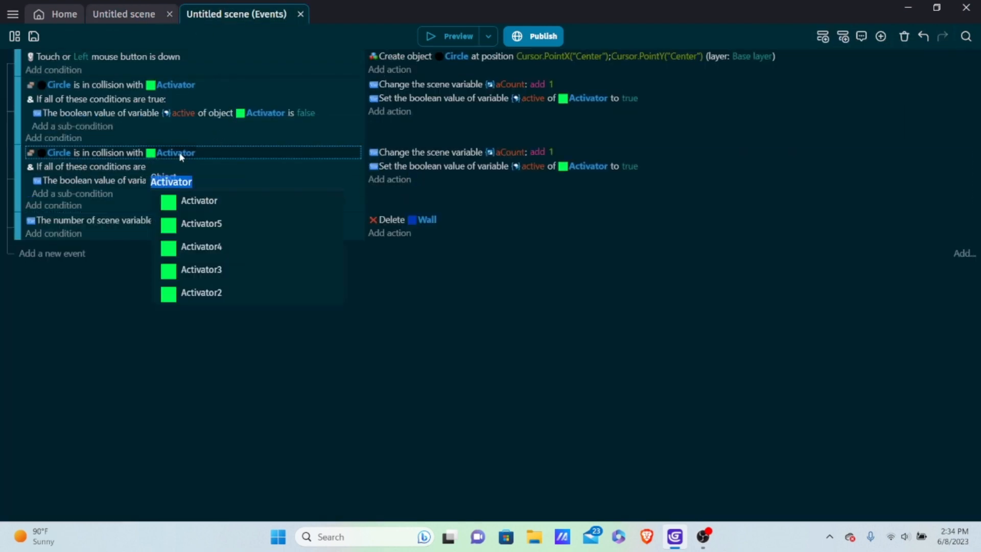
pyautogui.click(210, 183)
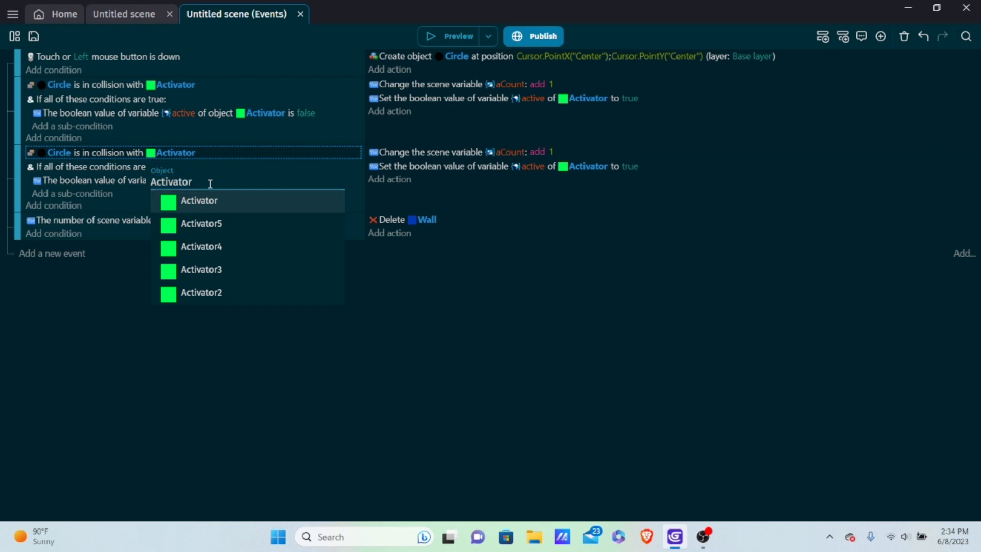
pyautogui.write('2')
pyautogui.press('Return')
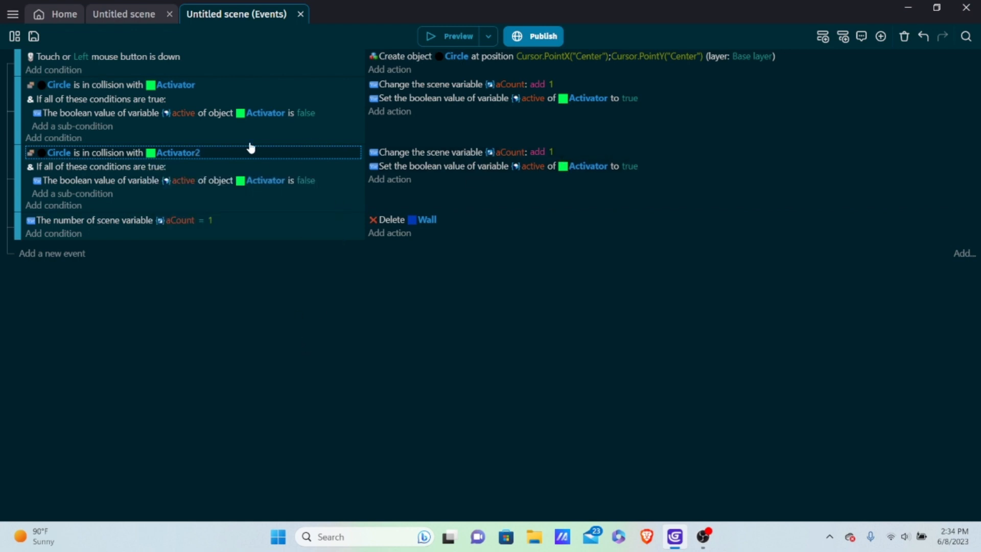
pyautogui.click(266, 181)
pyautogui.click(307, 210)
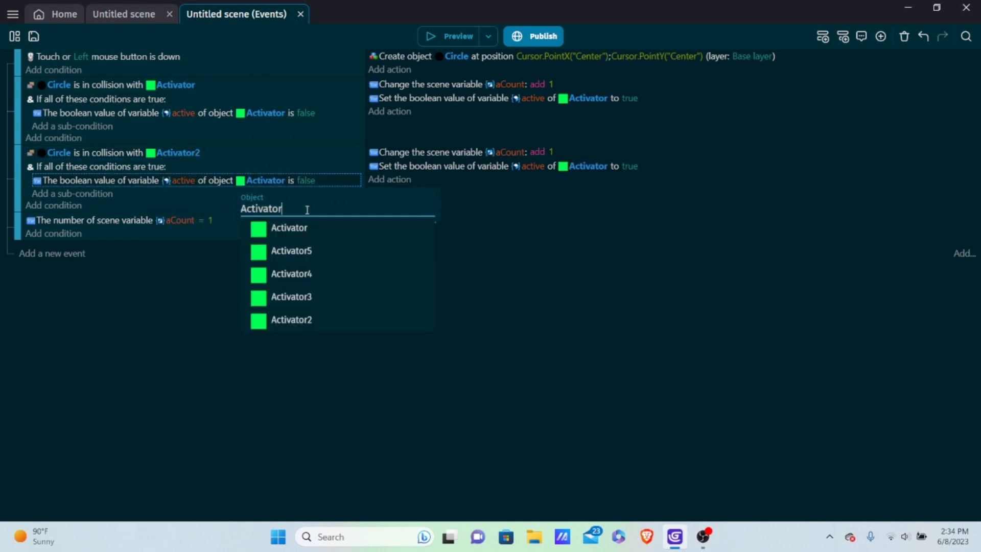
pyautogui.write('2')
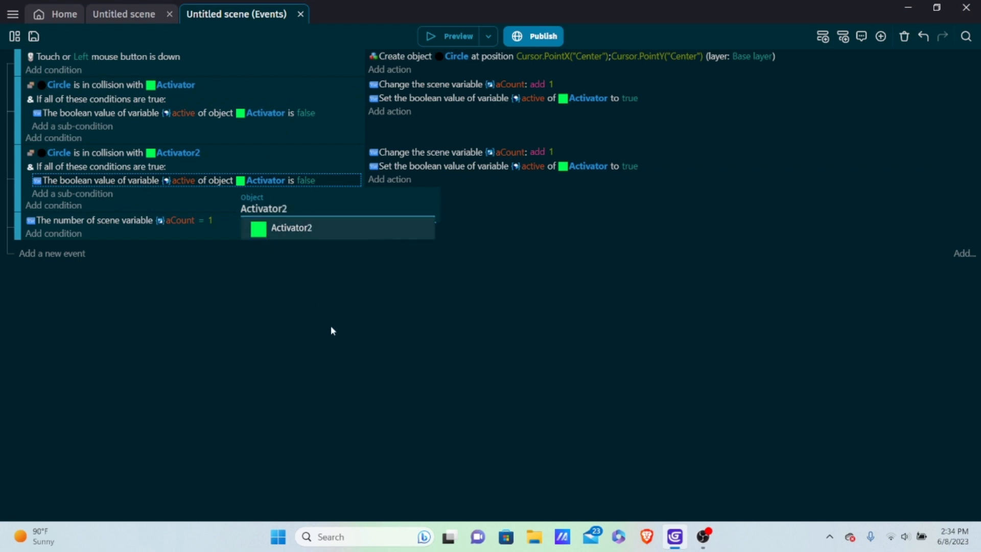
pyautogui.press('Return')
# Change the object to Activator2 in the duplicated event's action that sets active to true
pyautogui.click(577, 167)
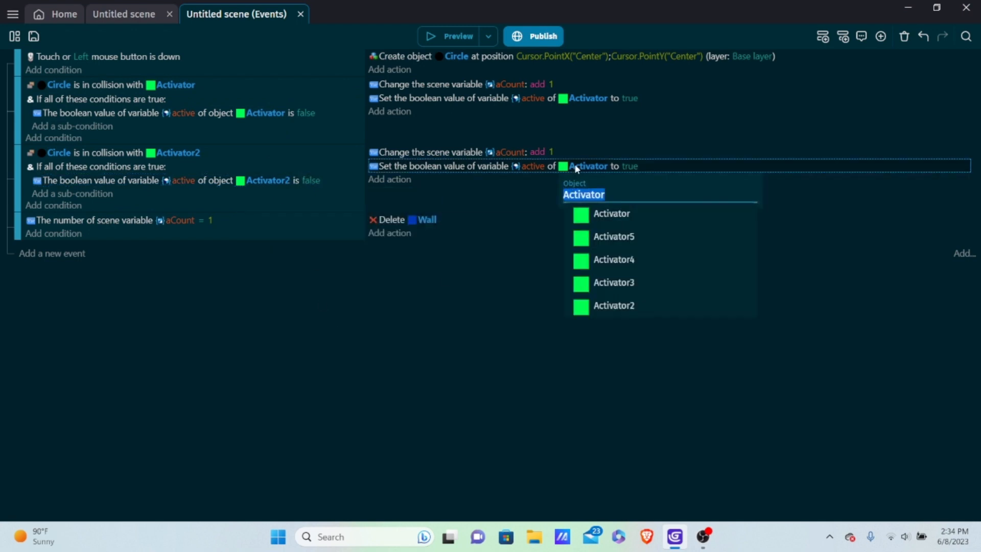
pyautogui.click(646, 193)
pyautogui.write('2')
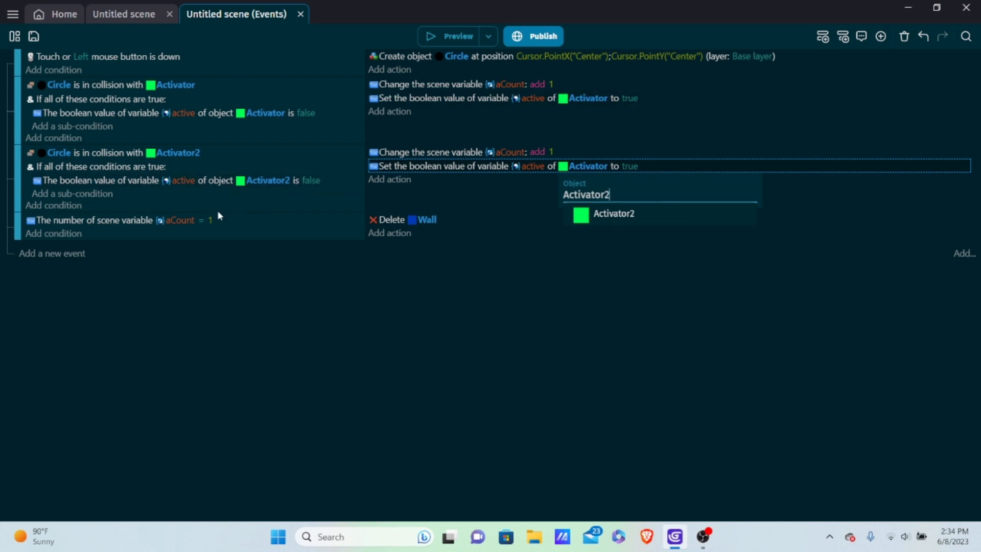
pyautogui.click(277, 312)
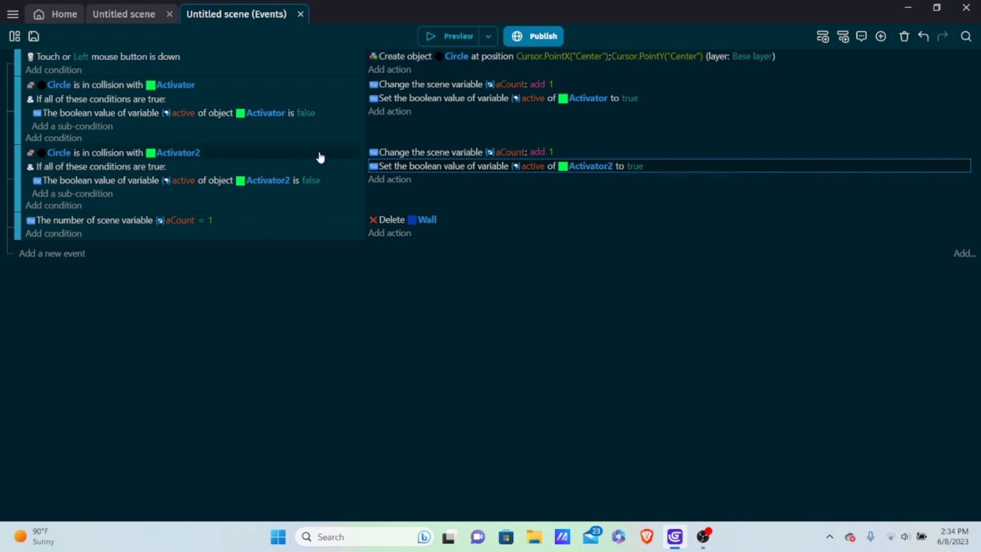
# Copy the Activator2 collision event and paste the duplicate next to it
pyautogui.click(246, 206)
pyautogui.rightClick(247, 206)
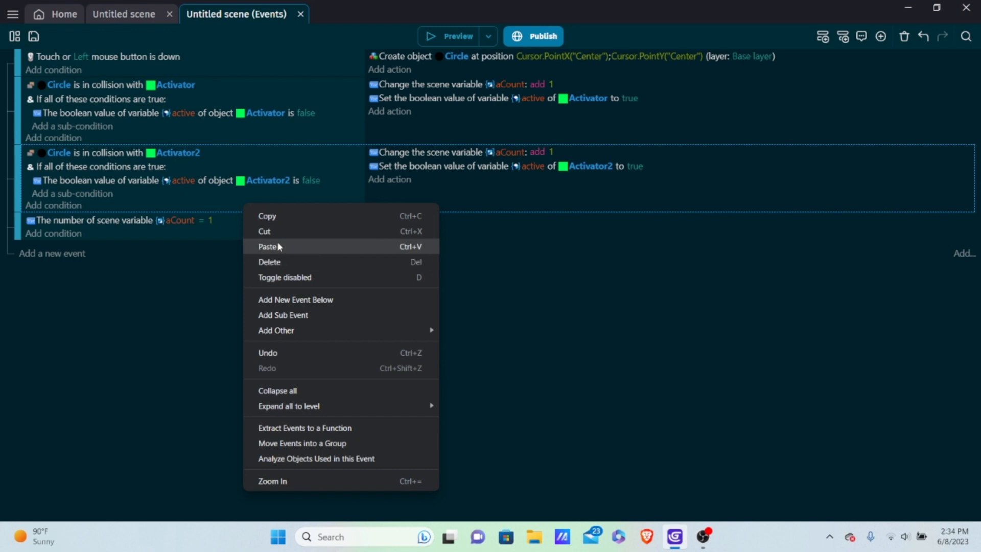
pyautogui.click(274, 215)
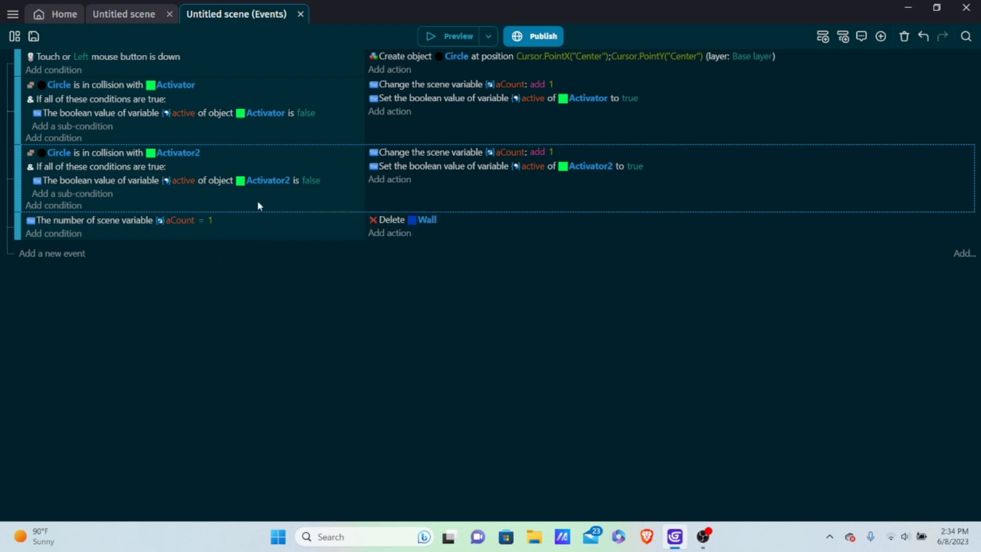
pyautogui.hotkey('ctrl', 'v')
# Change the new duplicate event's collision condition, active condition and set-active action to use Activator3
pyautogui.click(187, 220)
pyautogui.write('Activator3')
pyautogui.press('Return')
pyautogui.click(260, 248)
pyautogui.write('Activator3')
pyautogui.click(677, 398)
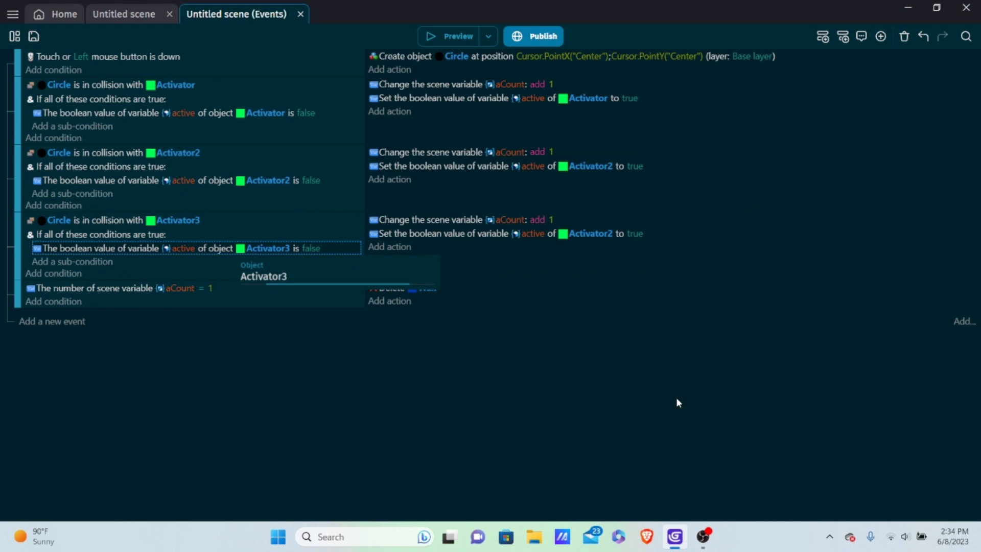
pyautogui.click(582, 236)
pyautogui.write('Activator3')
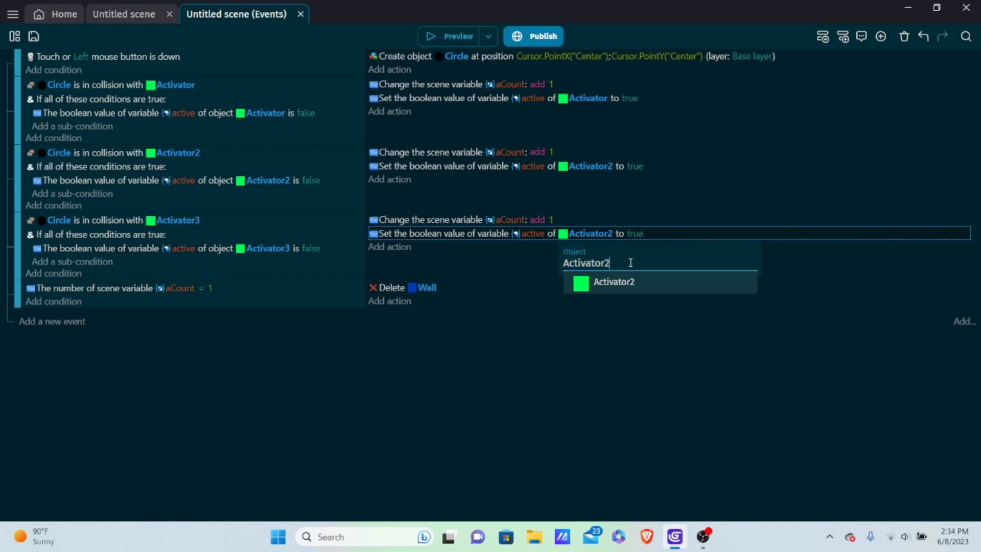
pyautogui.press('Return')
# Duplicate the Activator3 event and change the lower copy's collision condition, active condition and set-active action to Activator4
pyautogui.rightClick(283, 266)
pyautogui.click(306, 48)
pyautogui.hotkey('ctrl', 'v')
pyautogui.click(178, 287)
pyautogui.write('Activator4')
pyautogui.click(266, 316)
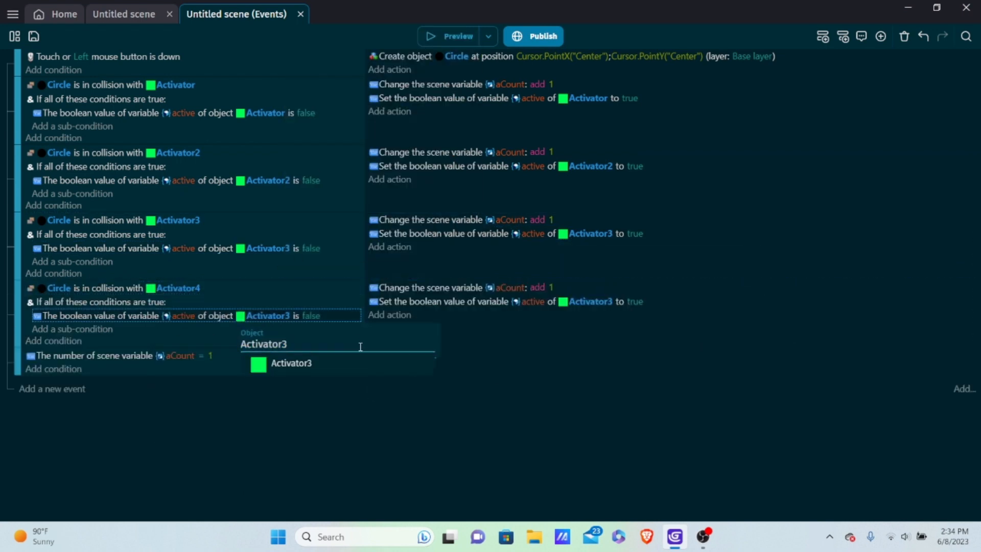
pyautogui.press('BackSpace')
pyautogui.write('4')
pyautogui.click(590, 302)
pyautogui.press('BackSpace')
pyautogui.write('4')
# Paste another copy of the Activator3 event above the Activator4 event and change the object in both its conditions to Activator5
pyautogui.rightClick(289, 332)
pyautogui.click(347, 75)
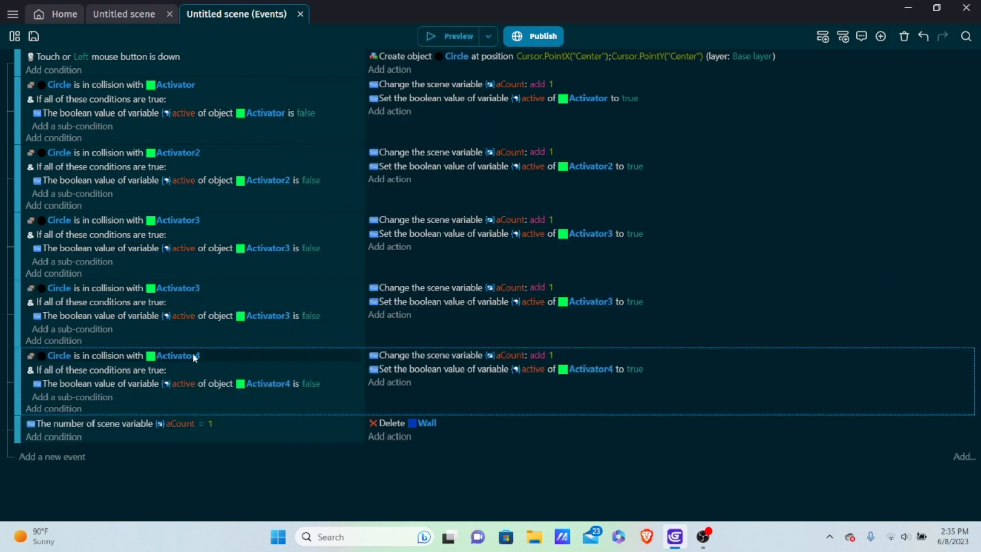
pyautogui.click(191, 287)
pyautogui.press('BackSpace')
pyautogui.write('5')
pyautogui.click(267, 315)
pyautogui.press('BackSpace')
pyautogui.write('5')
pyautogui.press('Return')
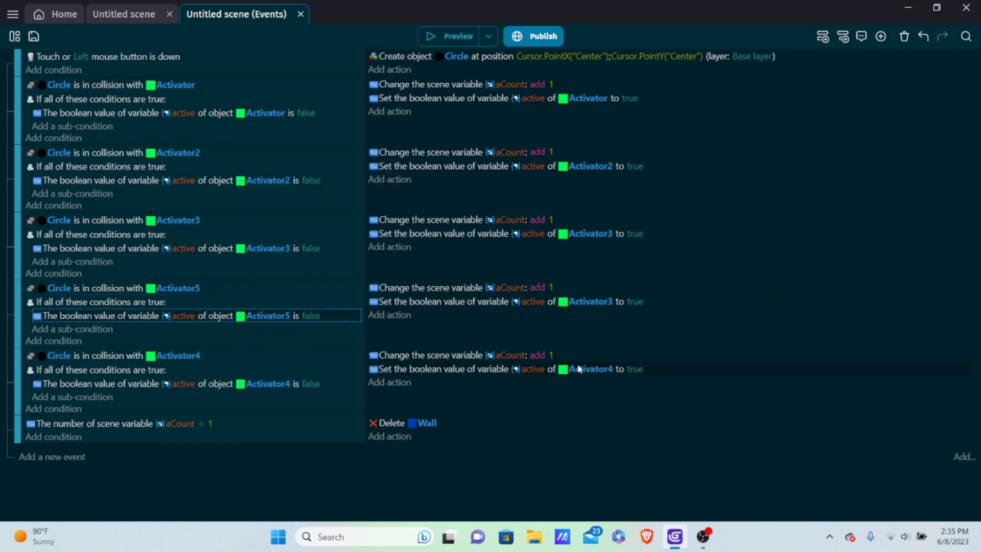
# Set the new event's set-active action to Activator5 and move the event below the Activator4 event
pyautogui.click(590, 302)
pyautogui.press('BackSpace')
pyautogui.write('5')
pyautogui.press('Return')
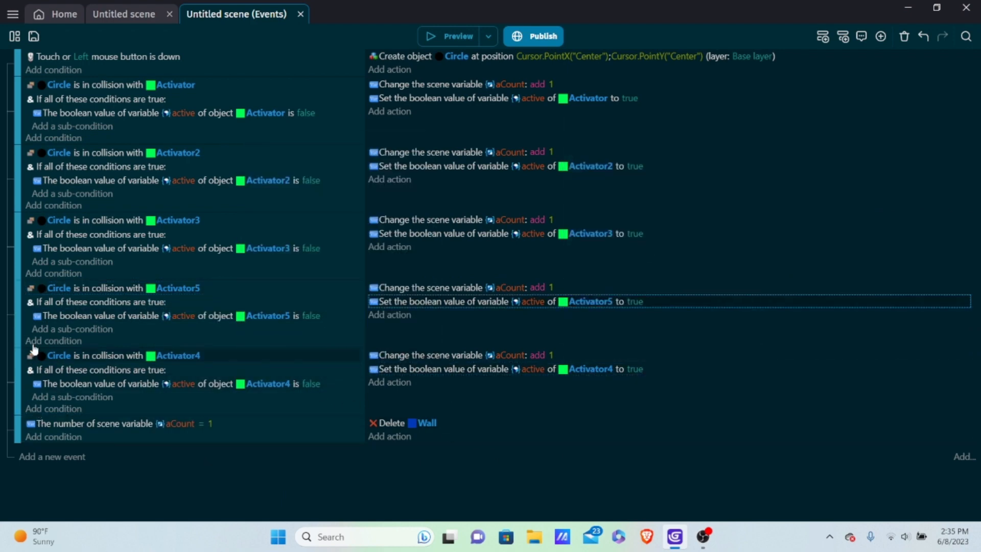
pyautogui.moveTo(16, 290); pyautogui.dragTo(22, 371)
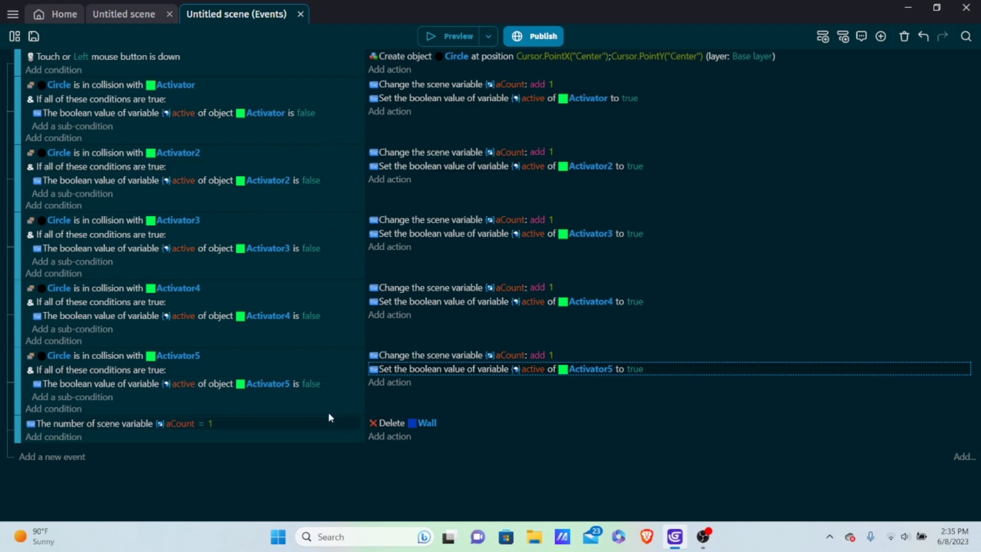
# Set the aCount comparison value to 5 in the event that deletes the Wall
pyautogui.click(210, 425)
pyautogui.press('BackSpace')
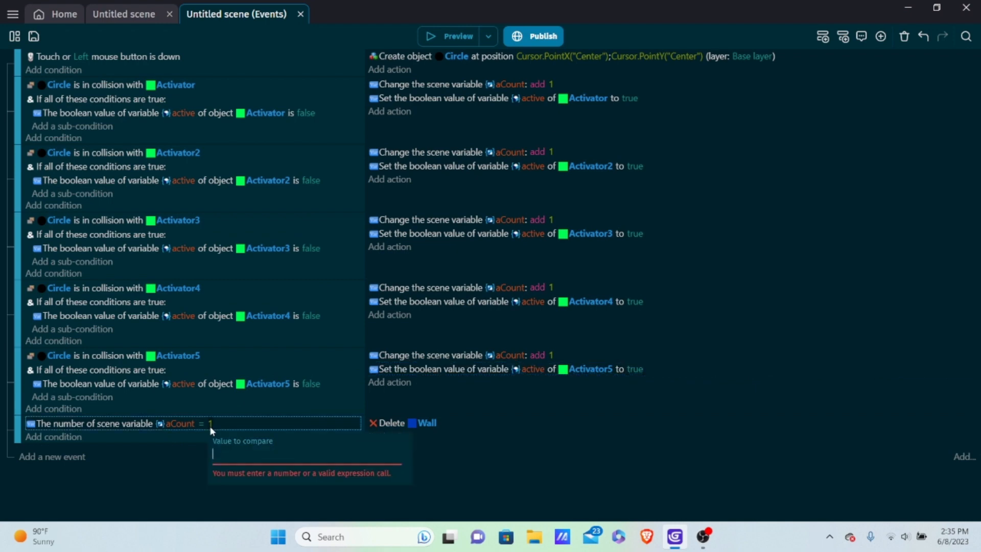
pyautogui.write('5')
pyautogui.press('BackSpace')
pyautogui.write('5')
pyautogui.click(172, 458)
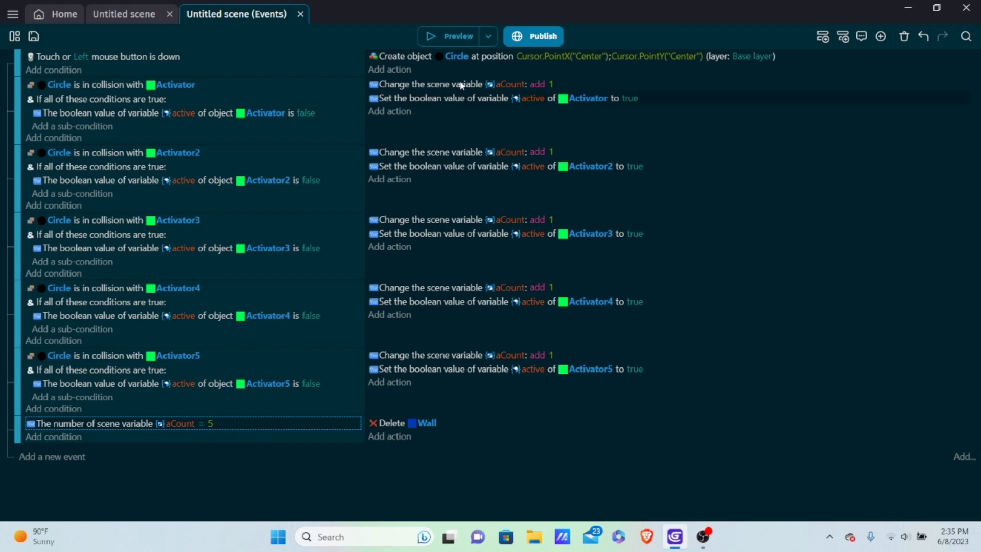
# Preview the game, paint a vertical line of circles over all five Activators, and close the preview
pyautogui.click(445, 35)
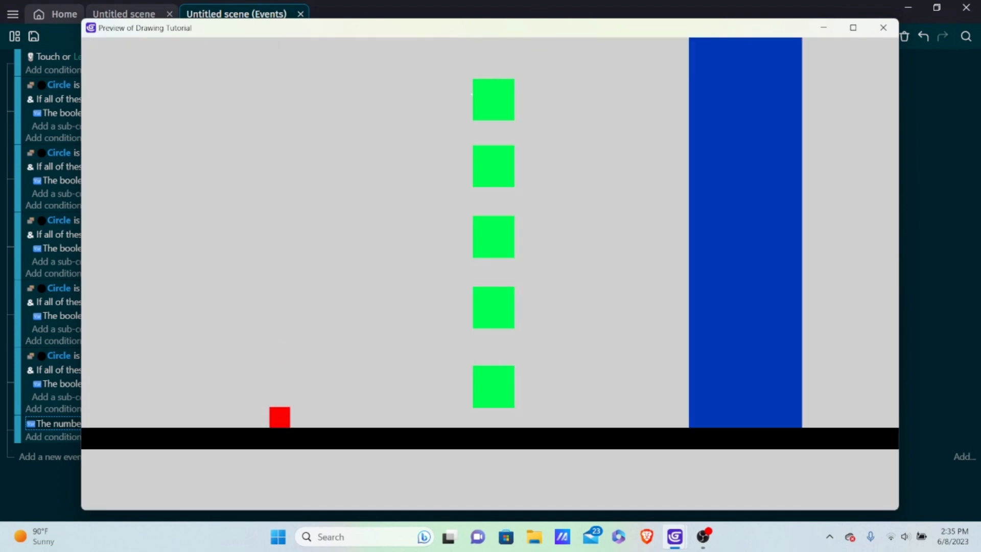
pyautogui.moveTo(480, 63); pyautogui.dragTo(464, 384)
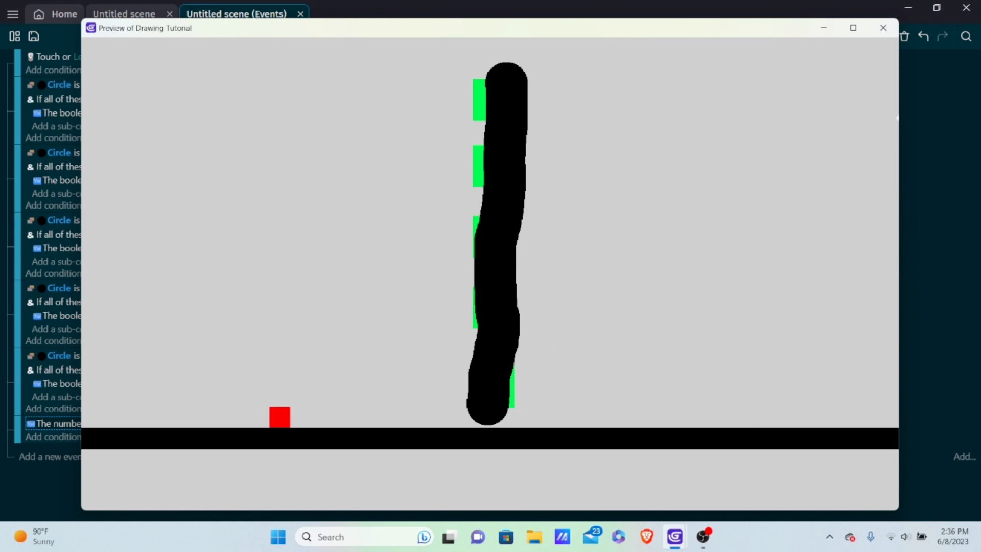
pyautogui.click(885, 28)
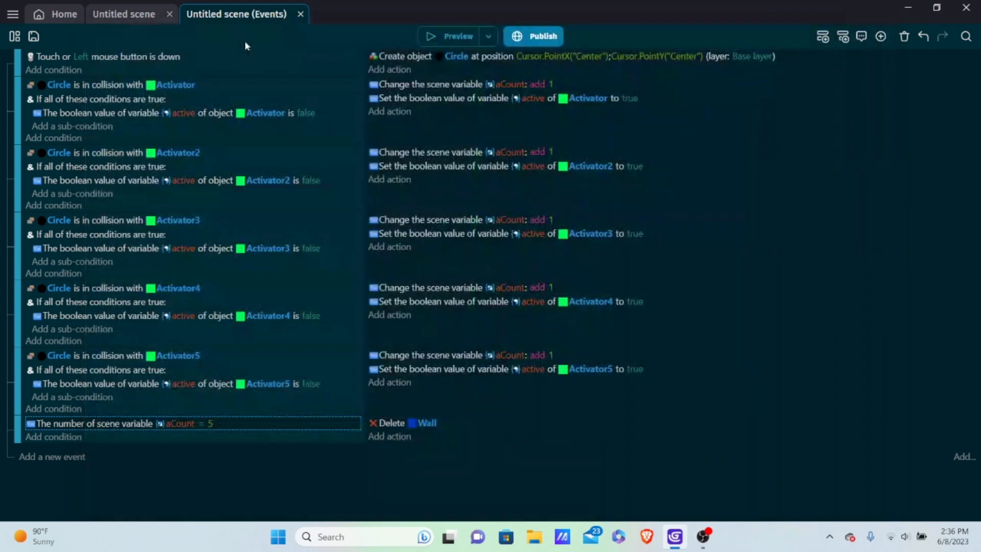
# Switch to the scene layout and rearrange the five Activators into a plus shape to the left of the Wall
pyautogui.click(142, 18)
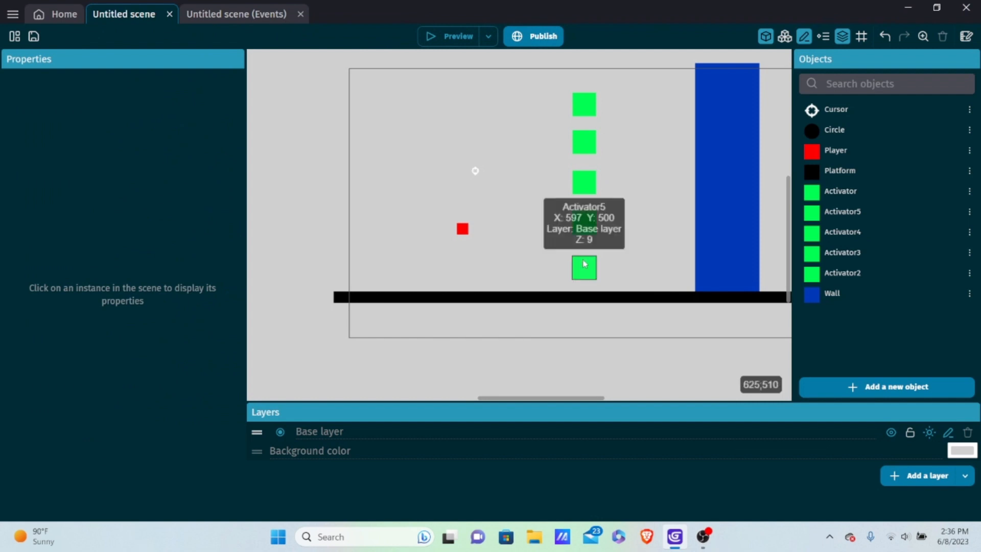
pyautogui.moveTo(588, 108); pyautogui.dragTo(573, 105)
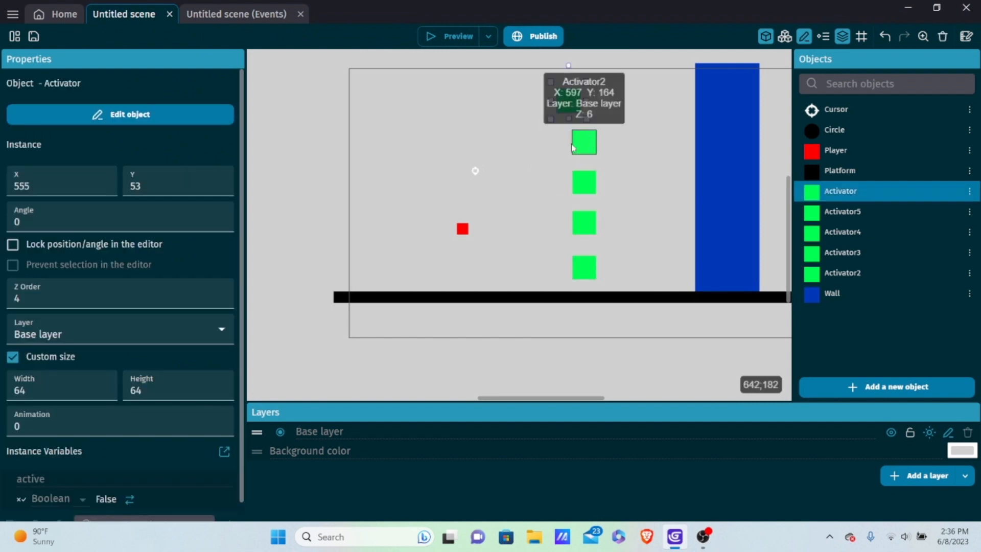
pyautogui.moveTo(573, 148); pyautogui.dragTo(505, 153)
pyautogui.moveTo(582, 177); pyautogui.dragTo(617, 146)
pyautogui.moveTo(583, 223); pyautogui.dragTo(566, 202)
pyautogui.moveTo(584, 267); pyautogui.dragTo(516, 149)
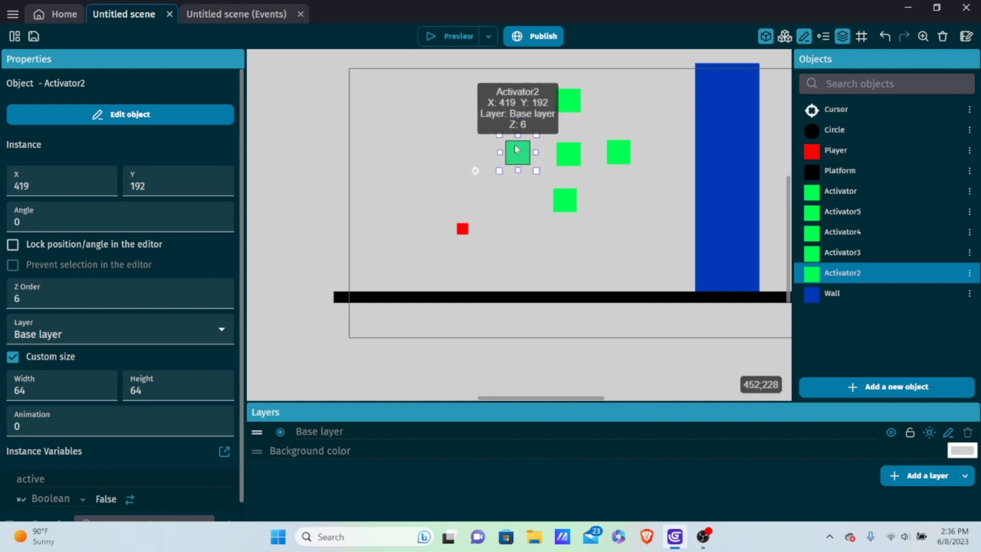
# Preview the game, paint a vertical and a horizontal stroke across the plus-shaped Activators, and close the preview
pyautogui.click(440, 35)
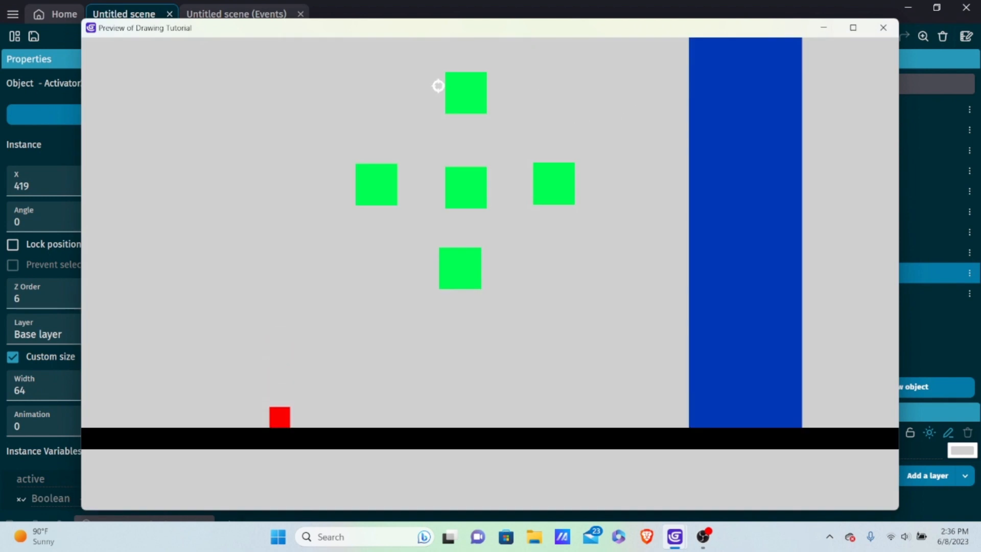
pyautogui.moveTo(459, 61); pyautogui.dragTo(476, 284)
pyautogui.moveTo(309, 190)
pyautogui.mouseDown()
pyautogui.moveTo(467, 197)
pyautogui.moveTo(642, 187)
pyautogui.mouseUp()
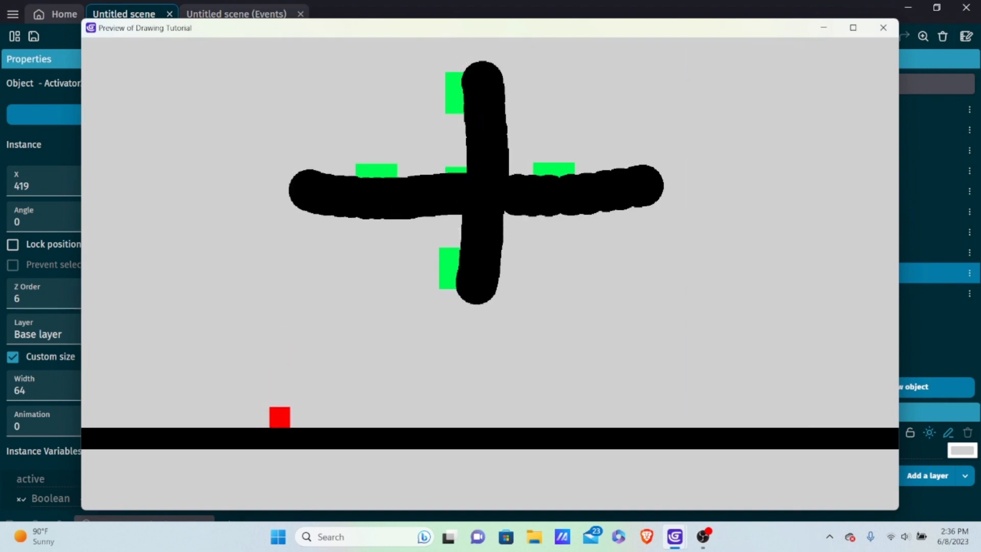
pyautogui.click(885, 26)
# Move the five Activators back into an evenly spaced vertical column between the Player and the Wall
pyautogui.moveTo(524, 164); pyautogui.dragTo(572, 260)
pyautogui.moveTo(618, 161); pyautogui.dragTo(564, 317)
pyautogui.click(568, 101)
pyautogui.moveTo(568, 101); pyautogui.dragTo(564, 79)
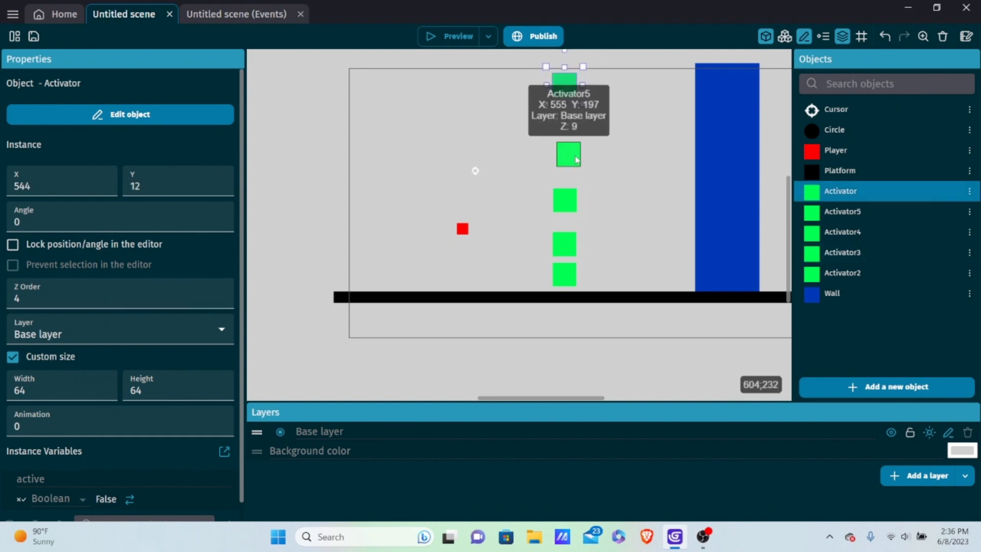
pyautogui.moveTo(576, 160); pyautogui.dragTo(566, 128)
pyautogui.moveTo(572, 201); pyautogui.dragTo(562, 165)
pyautogui.moveTo(569, 250); pyautogui.dragTo(575, 228)
pyautogui.moveTo(567, 276); pyautogui.dragTo(564, 258)
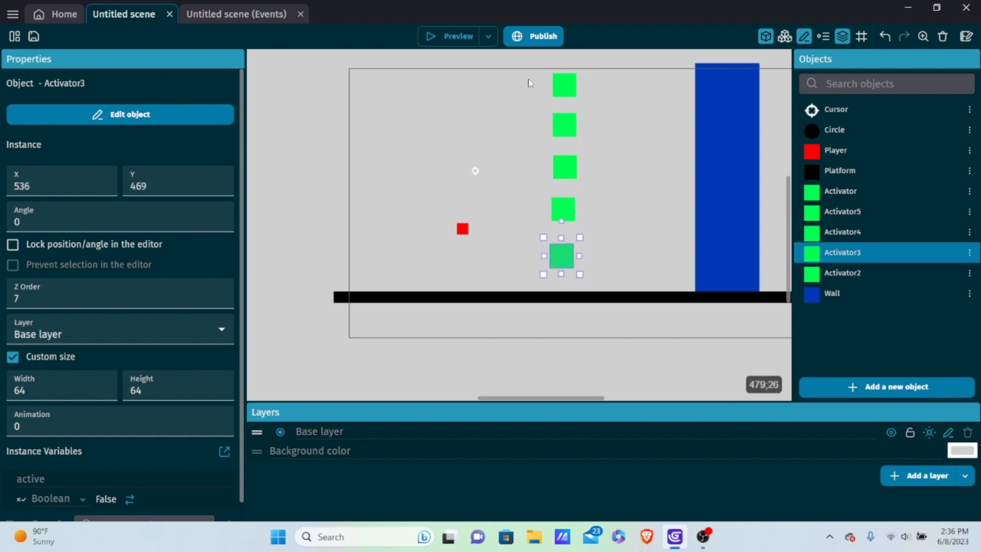
# Align all five Activators in the column by setting their shared X position to 597
pyautogui.moveTo(531, 66); pyautogui.dragTo(591, 295)
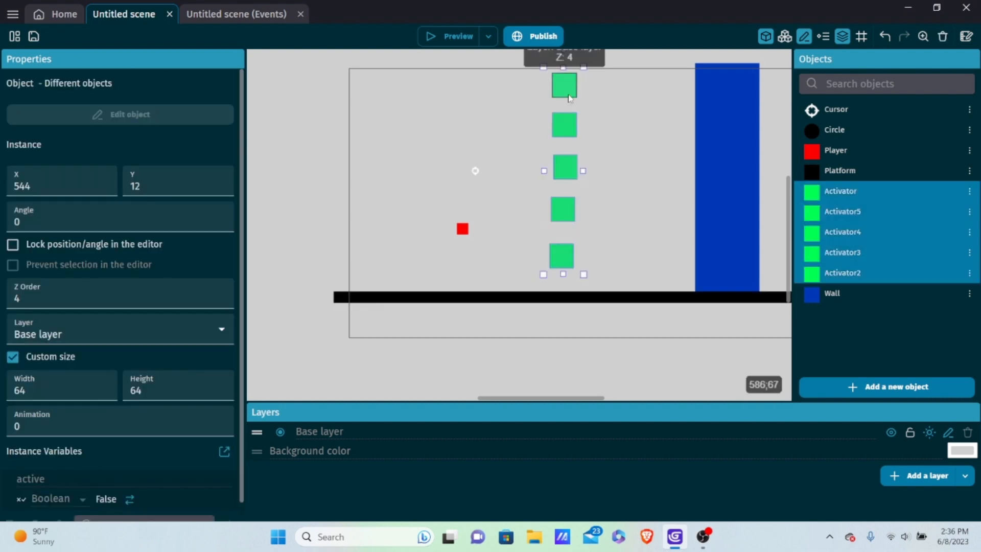
pyautogui.doubleClick(73, 187)
pyautogui.write('97')
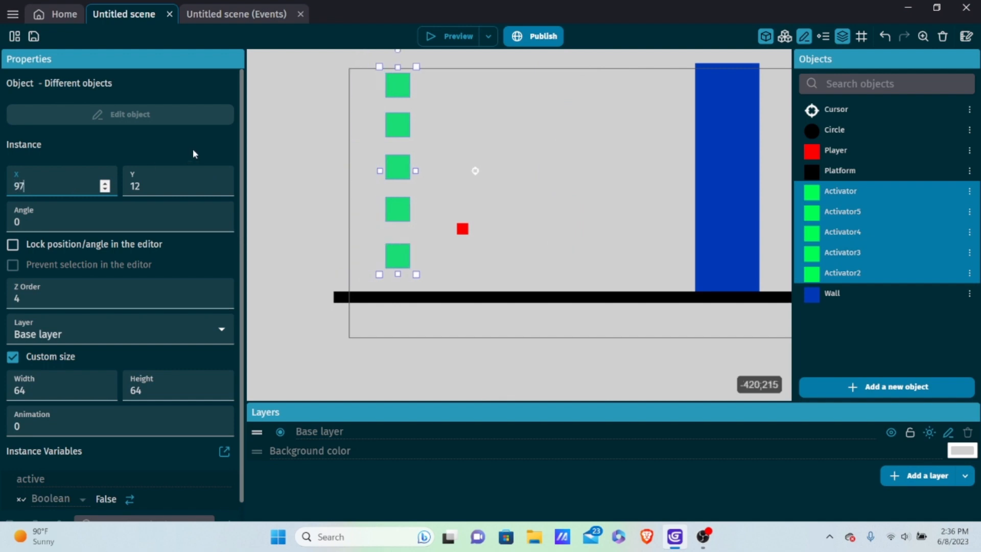
pyautogui.write('5')
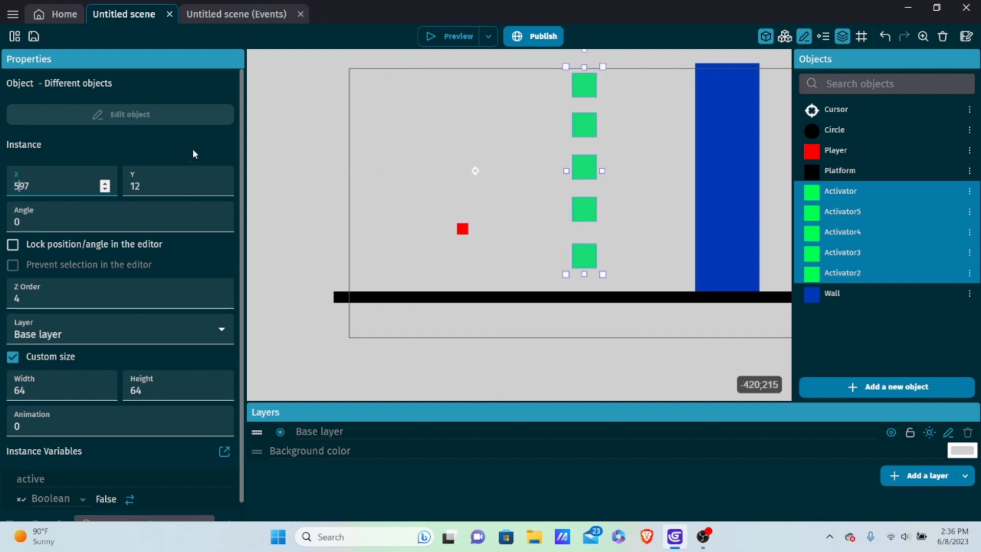
pyautogui.click(499, 147)
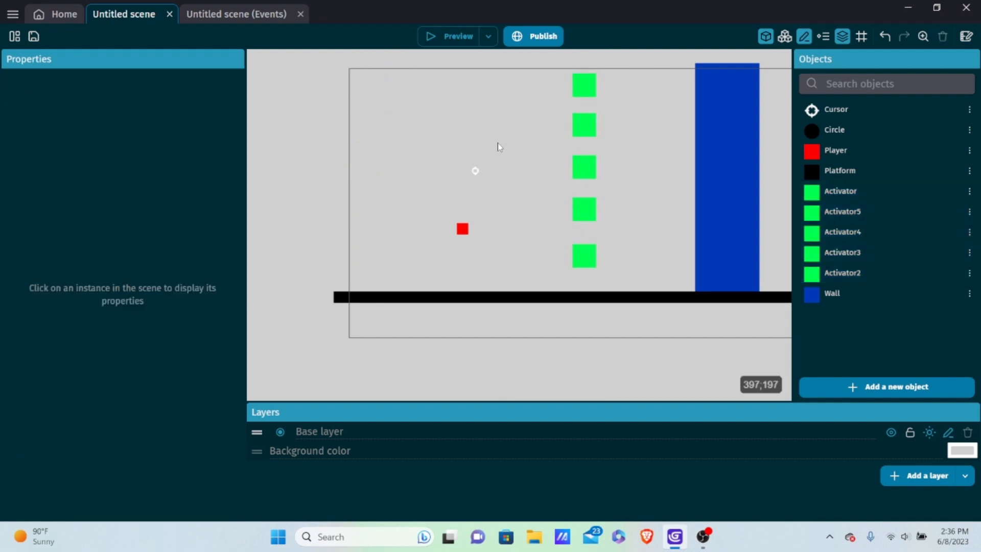
# Create a new Sprite object from scratch and name it Trail
pyautogui.click(867, 388)
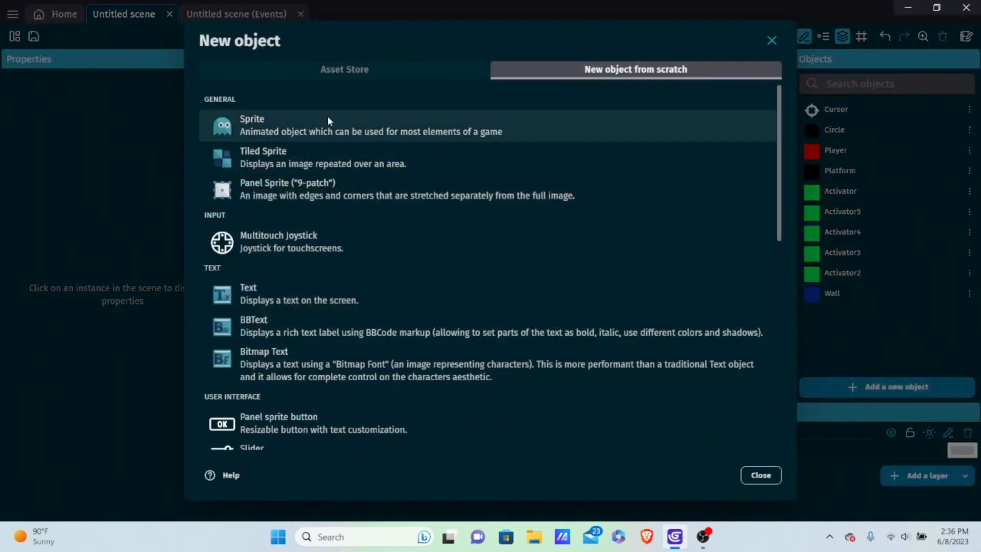
pyautogui.click(323, 128)
pyautogui.hotkey('ctrl', 'a')
pyautogui.press('BackSpace')
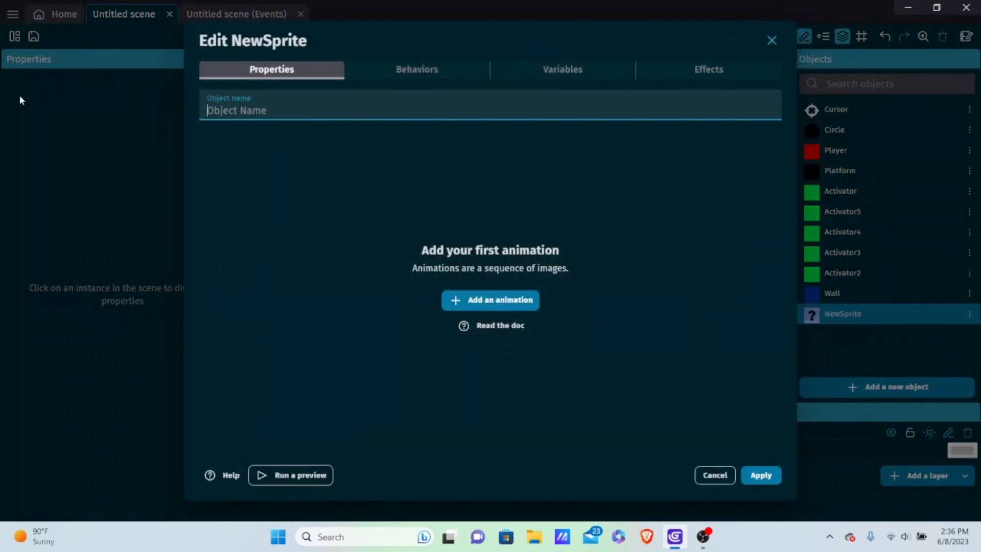
pyautogui.write('Trail')
# Add an animation to Trail using Gray Cube.png, copy the image into the project folder, and apply the object
pyautogui.click(493, 301)
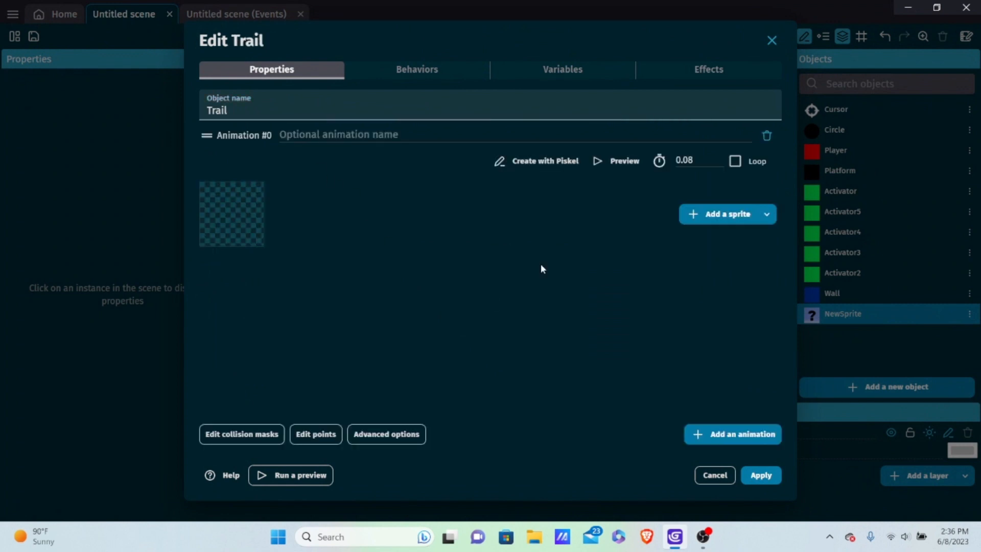
pyautogui.click(687, 215)
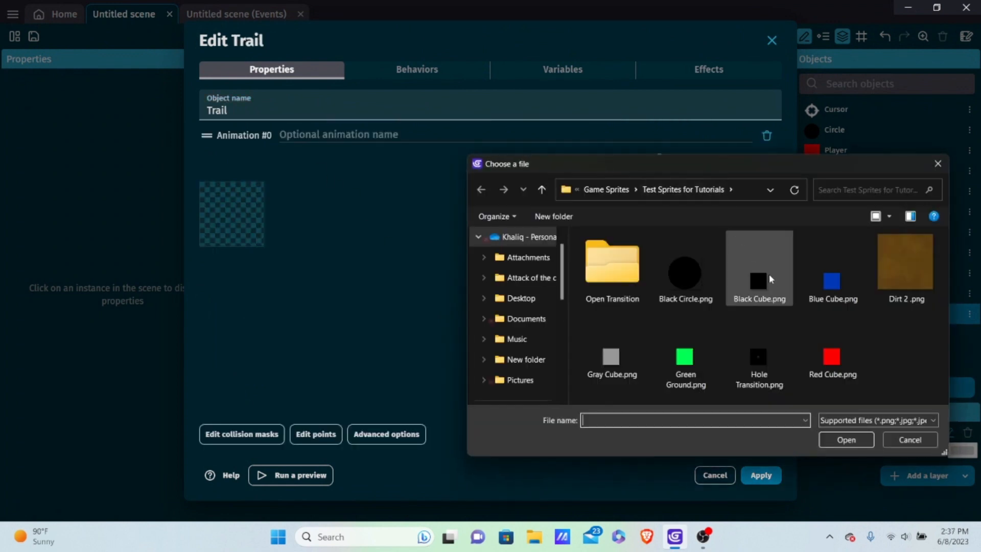
pyautogui.doubleClick(611, 358)
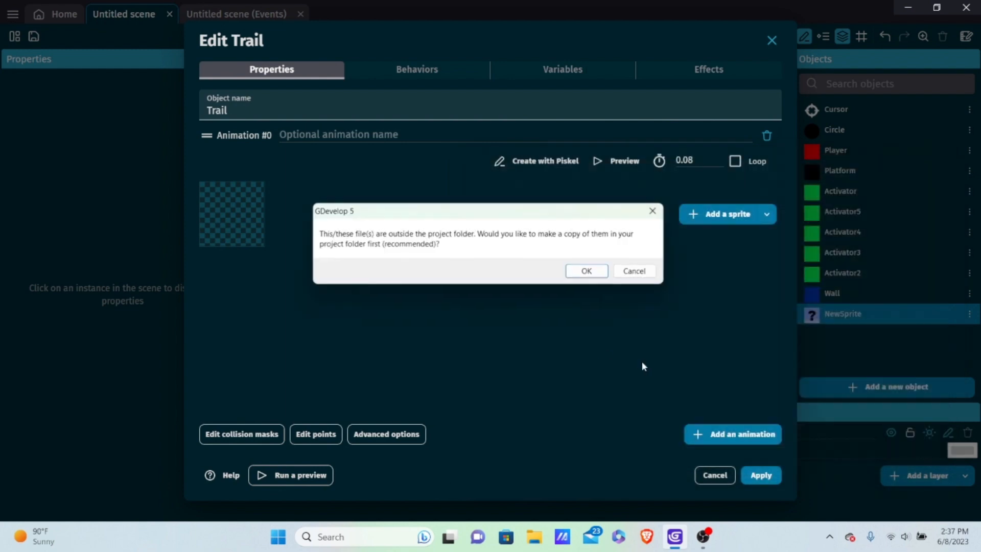
pyautogui.click(588, 272)
pyautogui.click(771, 480)
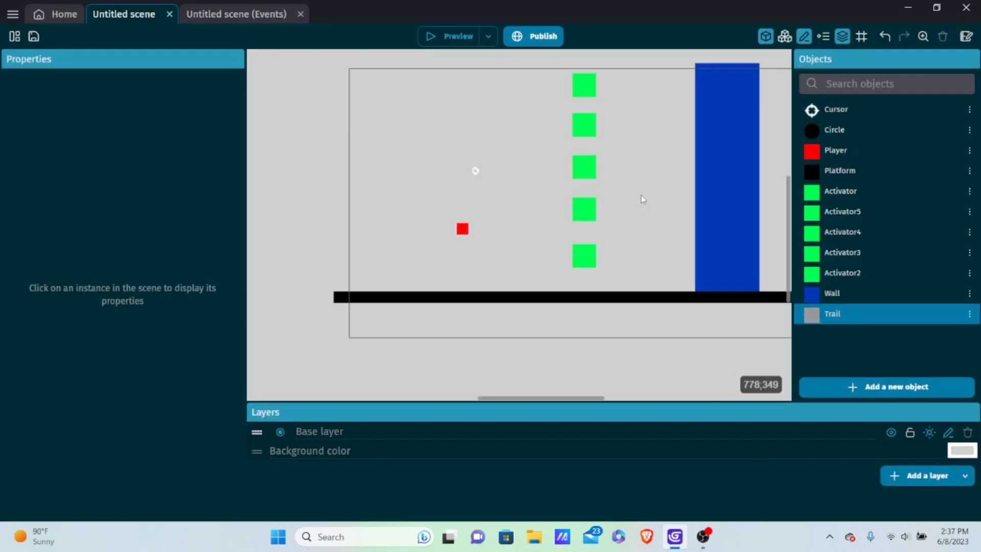
pyautogui.moveTo(557, 71); pyautogui.dragTo(631, 292)
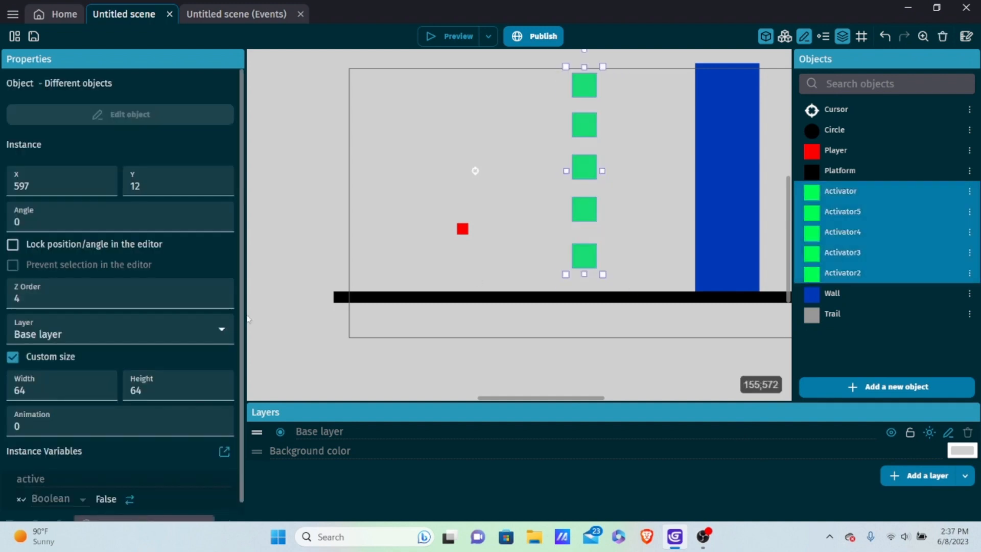
pyautogui.click(75, 333)
pyautogui.click(74, 333)
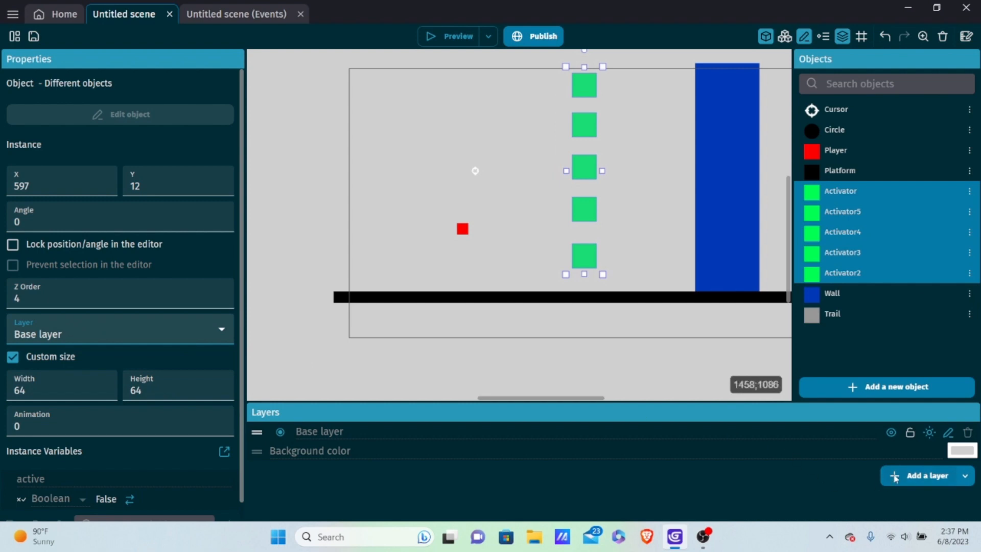
pyautogui.click(842, 37)
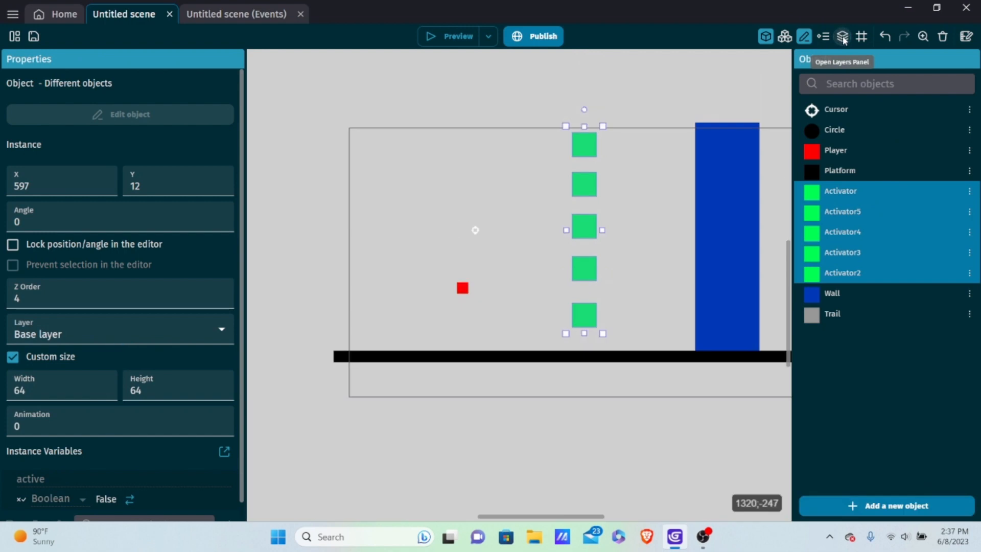
pyautogui.click(842, 37)
# Add a layer named Invisible, place it below the Base layer, and hide it
pyautogui.click(899, 476)
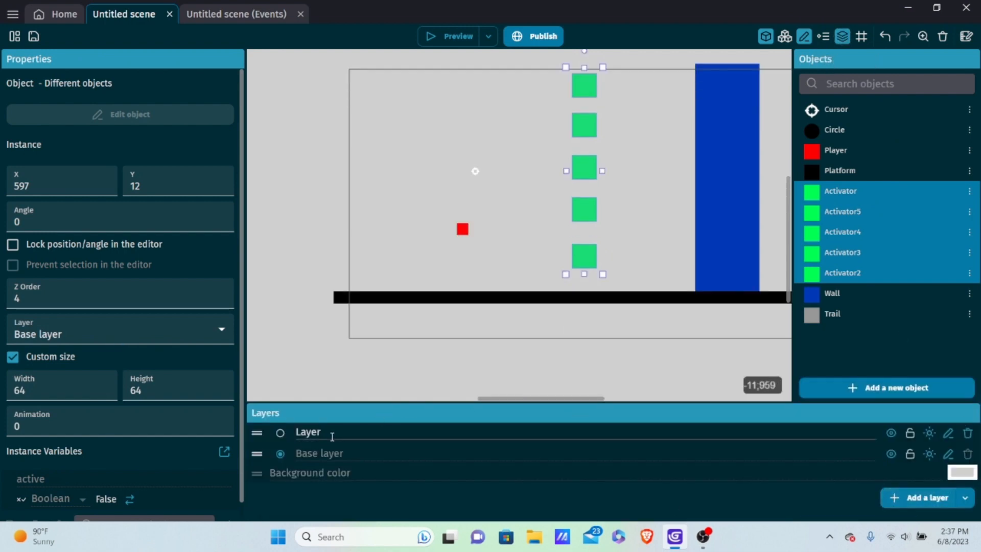
pyautogui.doubleClick(332, 435)
pyautogui.press('BackSpace')
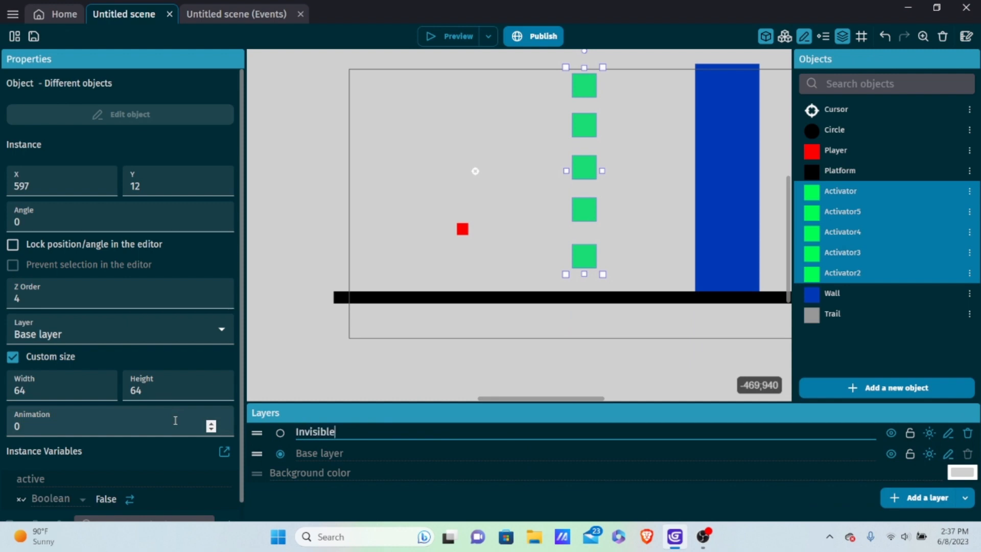
pyautogui.write('Invisible')
pyautogui.press('Return')
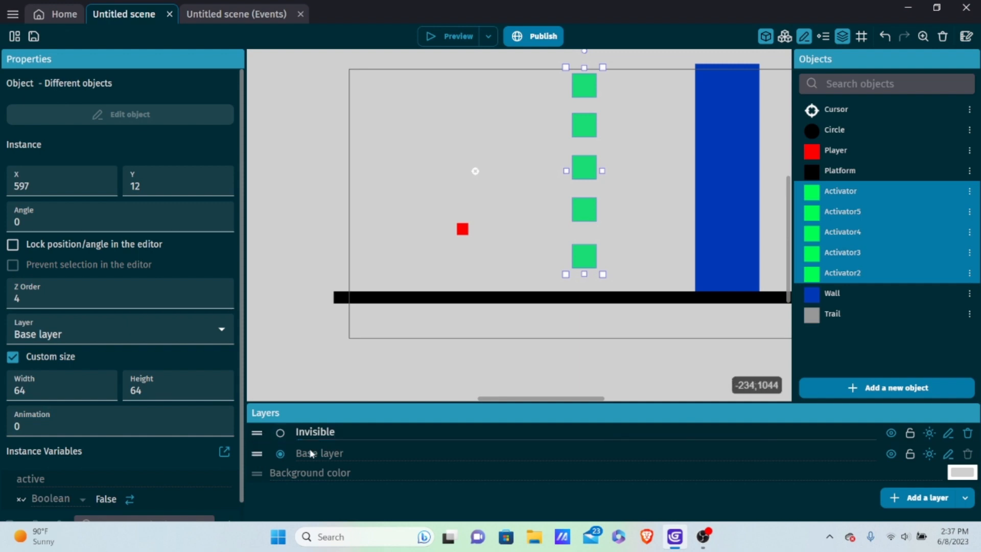
pyautogui.moveTo(257, 432); pyautogui.dragTo(262, 474)
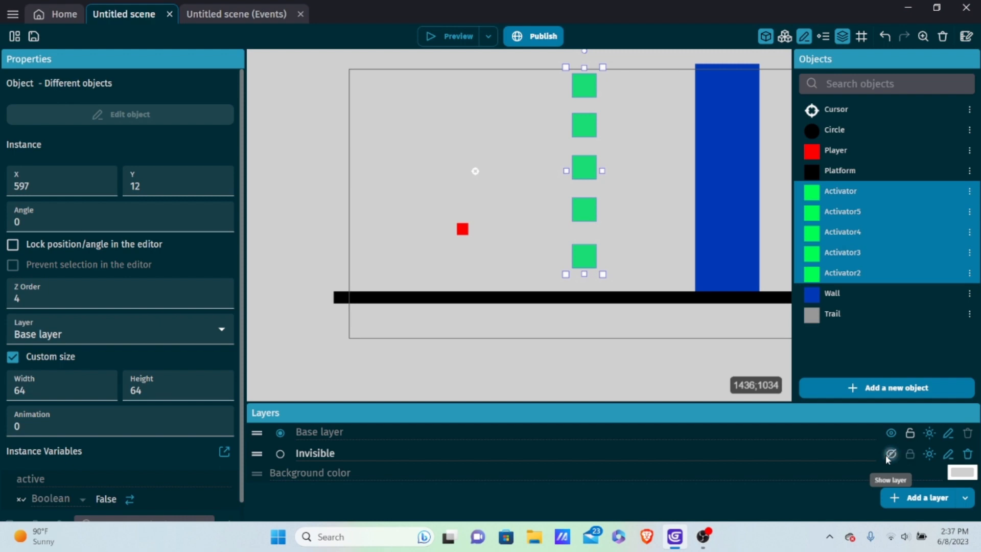
# Assign all five Activators in the column to the Invisible layer
pyautogui.keyDown('ctrl'); pyautogui.scroll(-2, 606, 233); pyautogui.keyUp('ctrl')
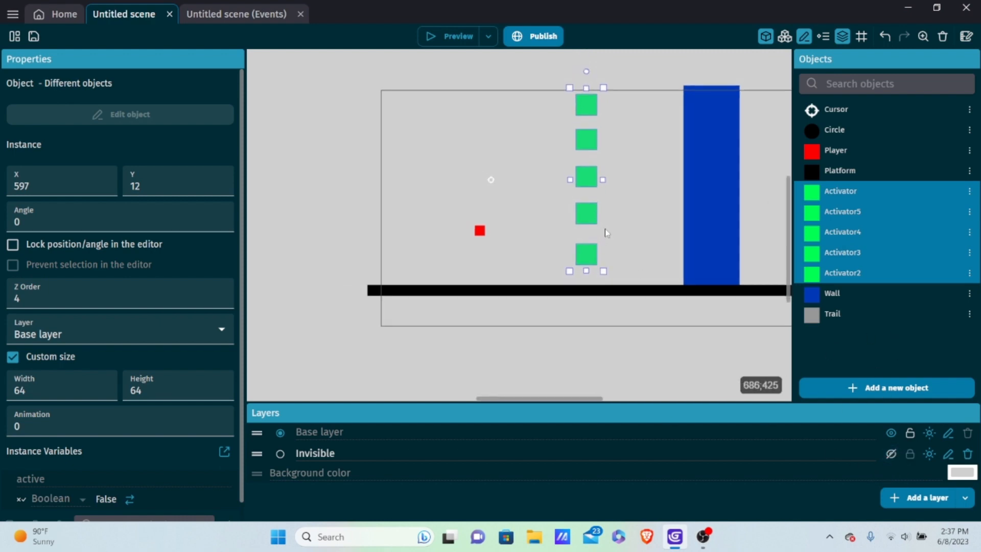
pyautogui.keyDown('ctrl'); pyautogui.scroll(-1, 606, 232); pyautogui.keyUp('ctrl')
pyautogui.click(551, 88)
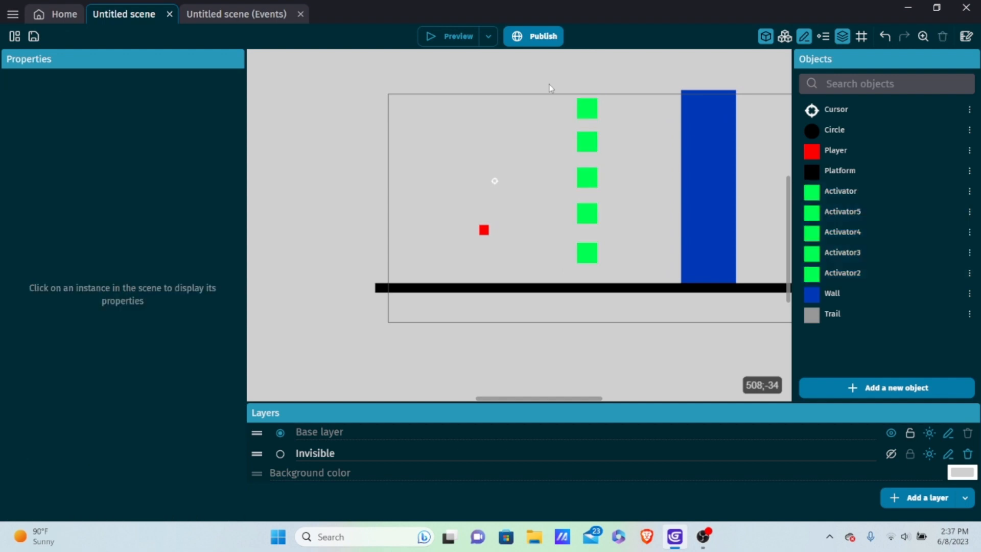
pyautogui.moveTo(551, 90); pyautogui.dragTo(644, 274)
pyautogui.click(51, 334)
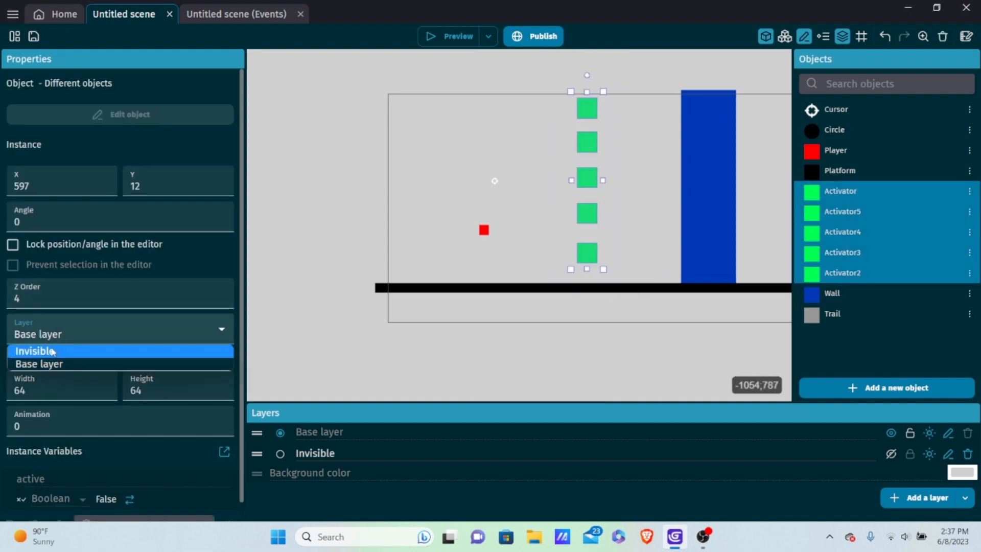
pyautogui.click(52, 351)
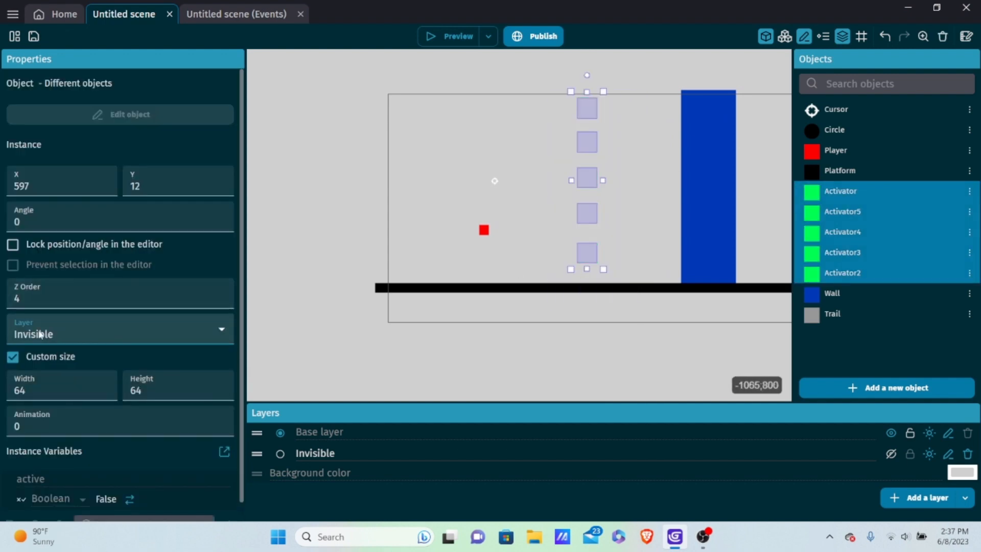
pyautogui.click(529, 172)
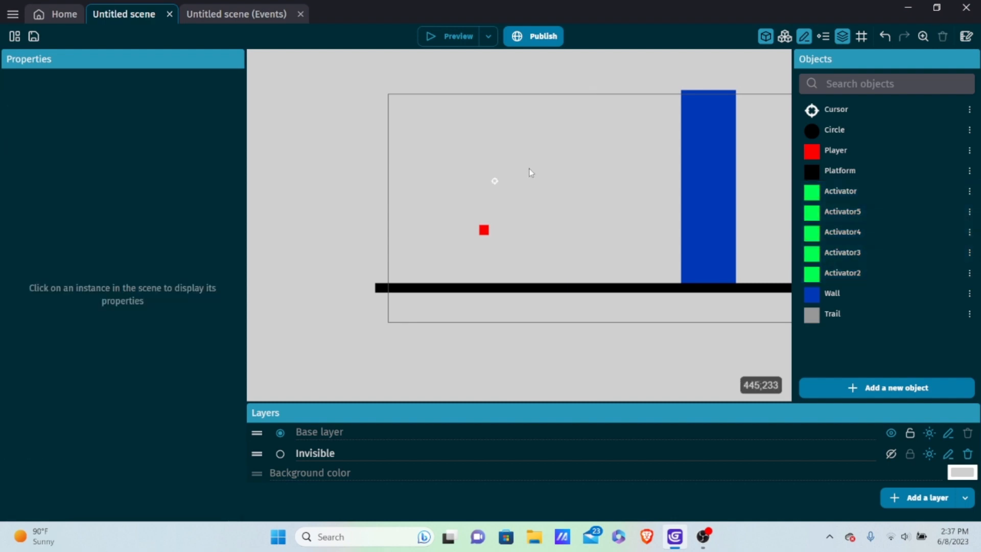
# With the Invisible layer shown temporarily, place a Trail instance over the Activator column and size it to about 102 by 580
pyautogui.click(891, 454)
pyautogui.moveTo(823, 313); pyautogui.dragTo(586, 281)
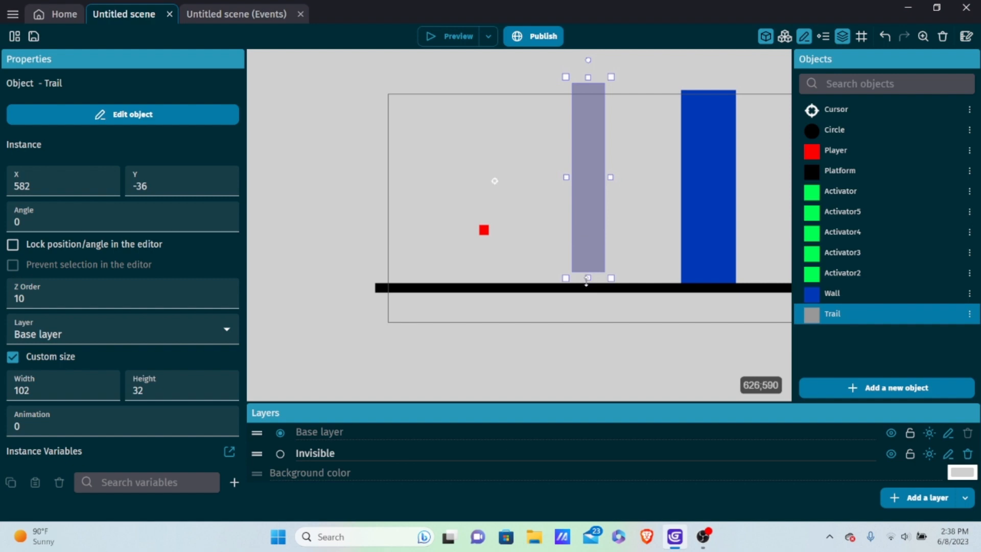
pyautogui.click(890, 454)
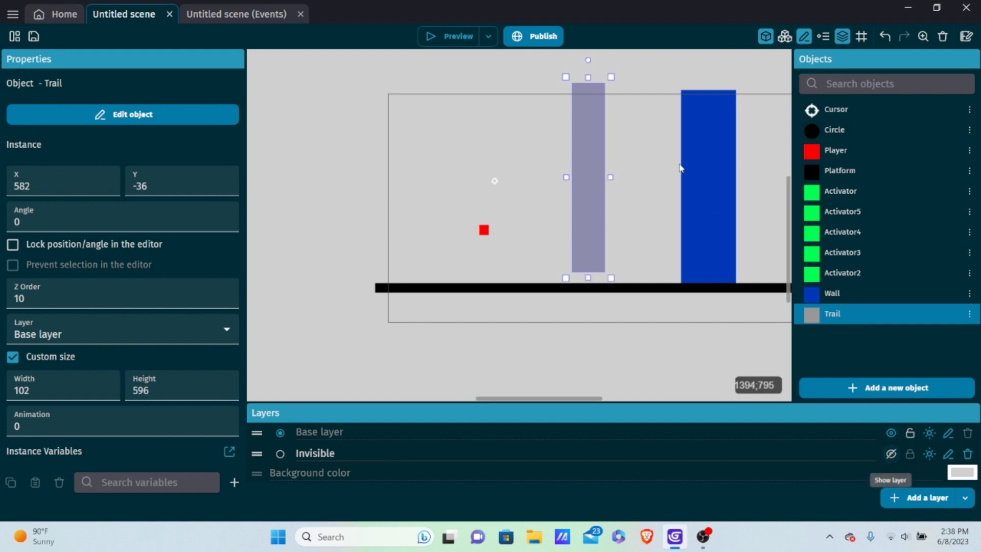
pyautogui.moveTo(588, 77); pyautogui.dragTo(590, 89)
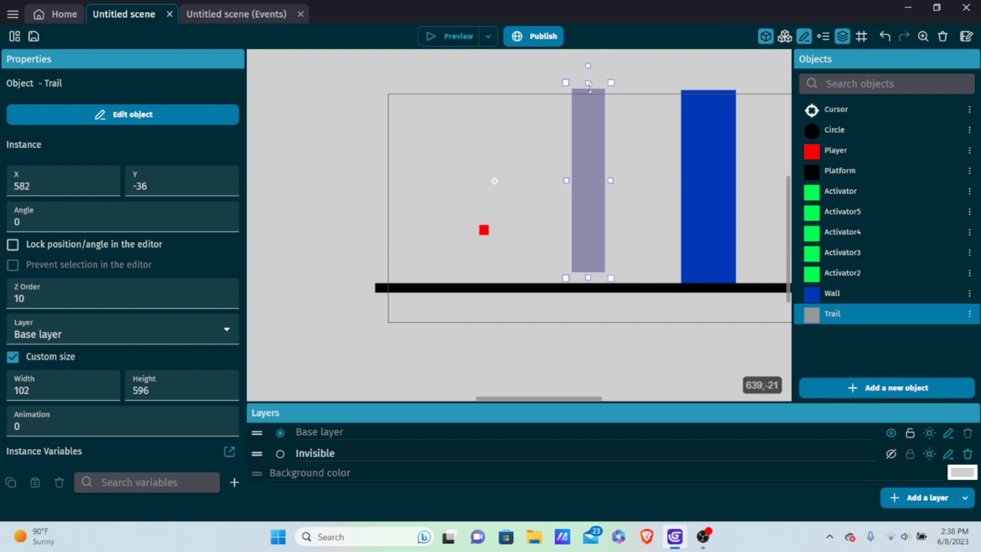
# Playtest the scene by painting a vertical line of circles along the Trail and making the Player jump against it
pyautogui.click(447, 37)
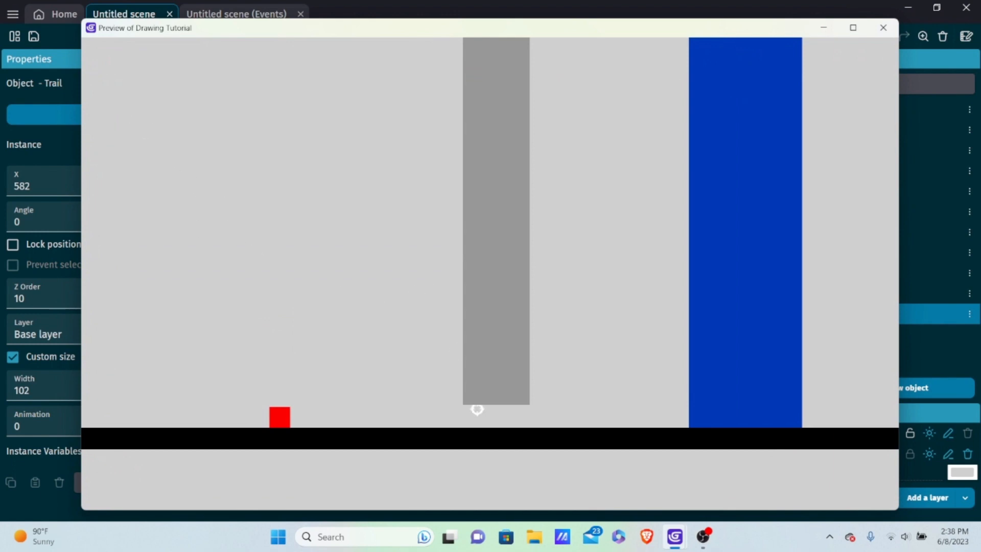
pyautogui.moveTo(512, 437)
pyautogui.mouseDown()
pyautogui.moveTo(496, 281)
pyautogui.moveTo(493, 59)
pyautogui.mouseUp()
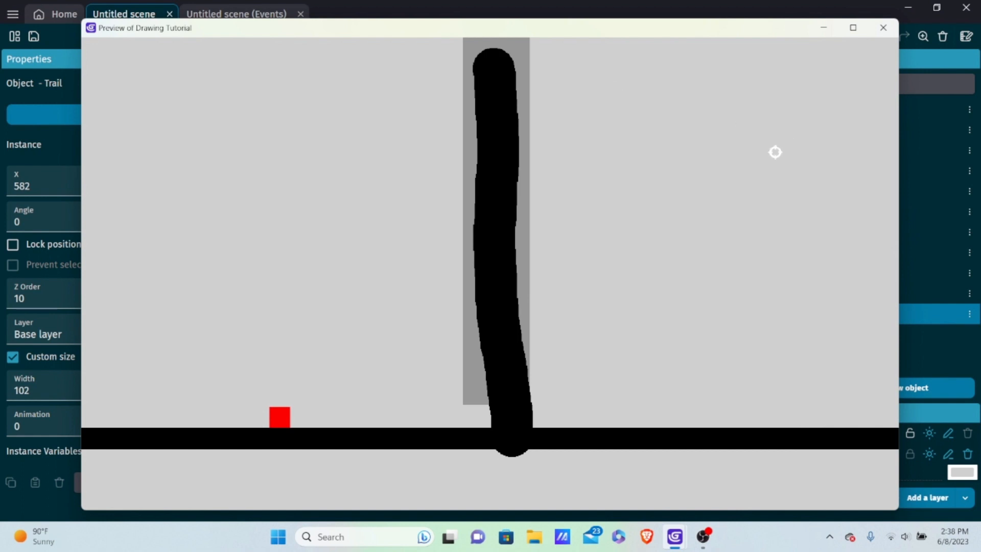
pyautogui.press('Right')
pyautogui.press('space')
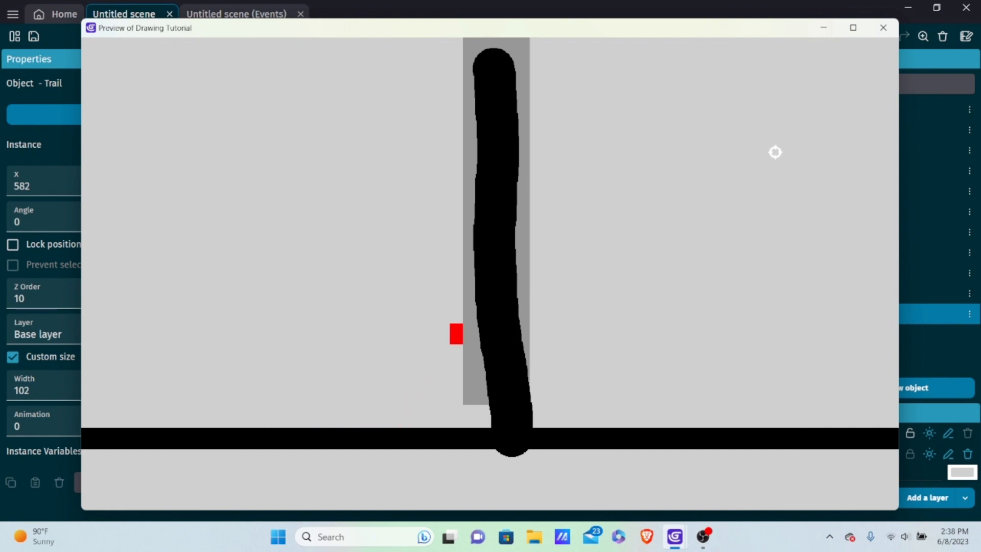
pyautogui.press('Left')
pyautogui.press('space')
pyautogui.press('Right')
pyautogui.press('Left')
pyautogui.press('space')
pyautogui.press('Right')
pyautogui.press('Left')
pyautogui.press('space')
pyautogui.press('Right')
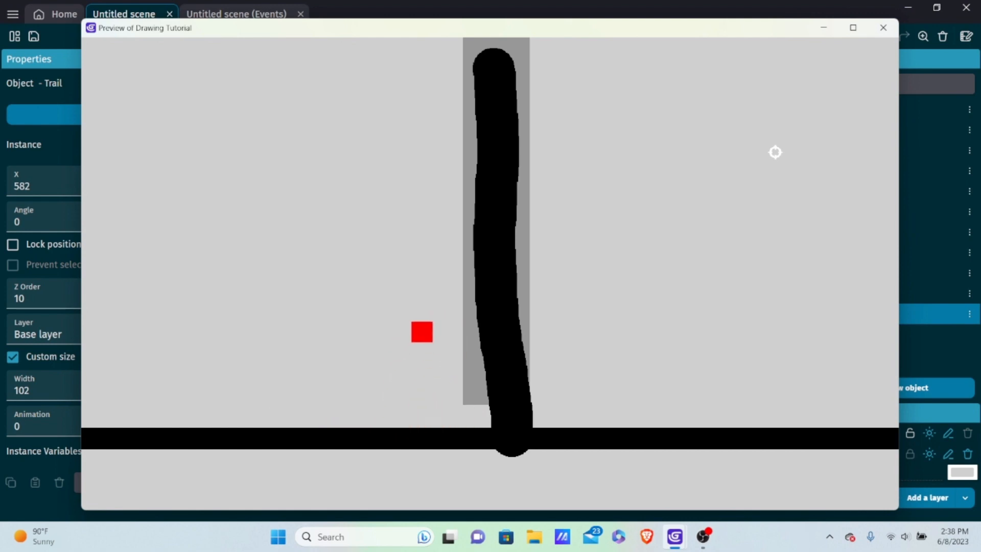
pyautogui.press('Left')
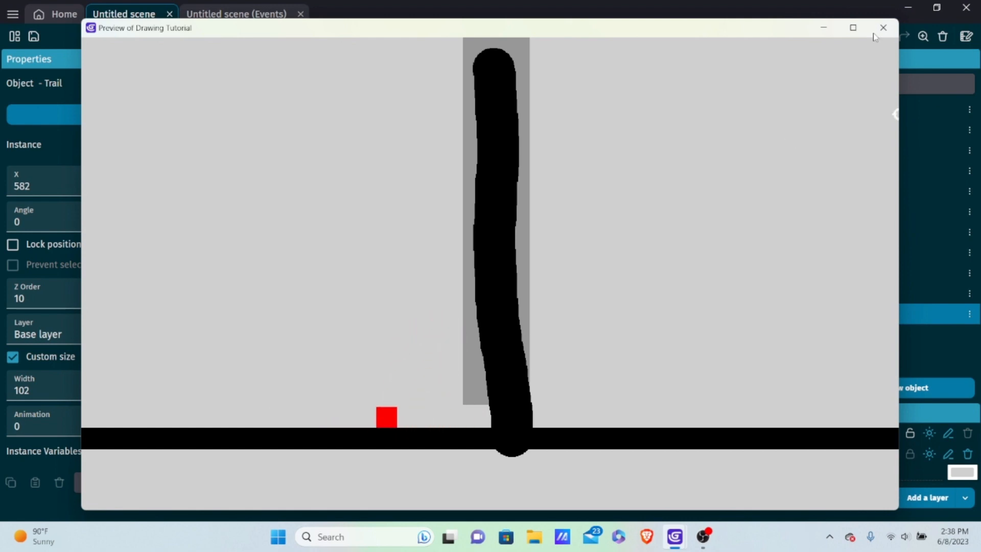
pyautogui.click(882, 28)
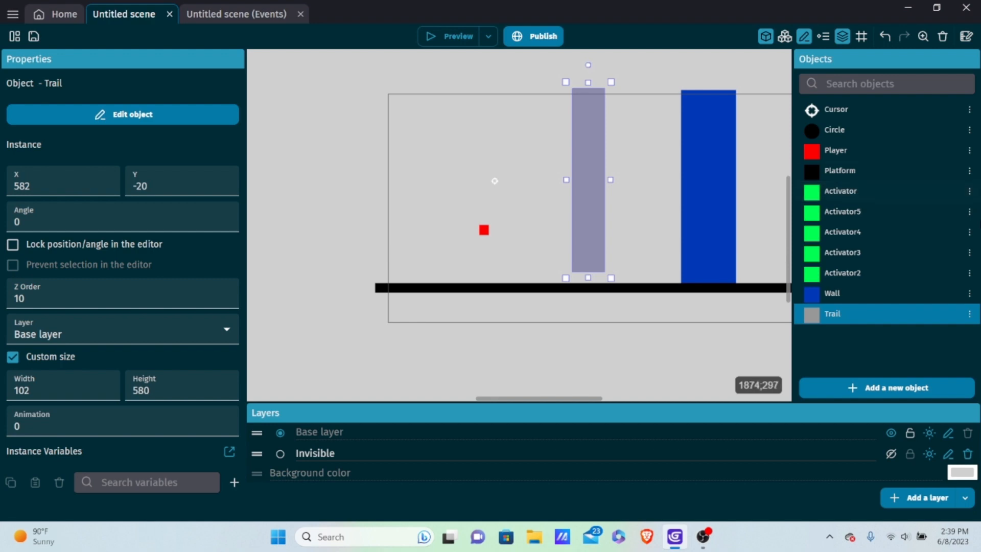
pyautogui.moveTo(704, 537)
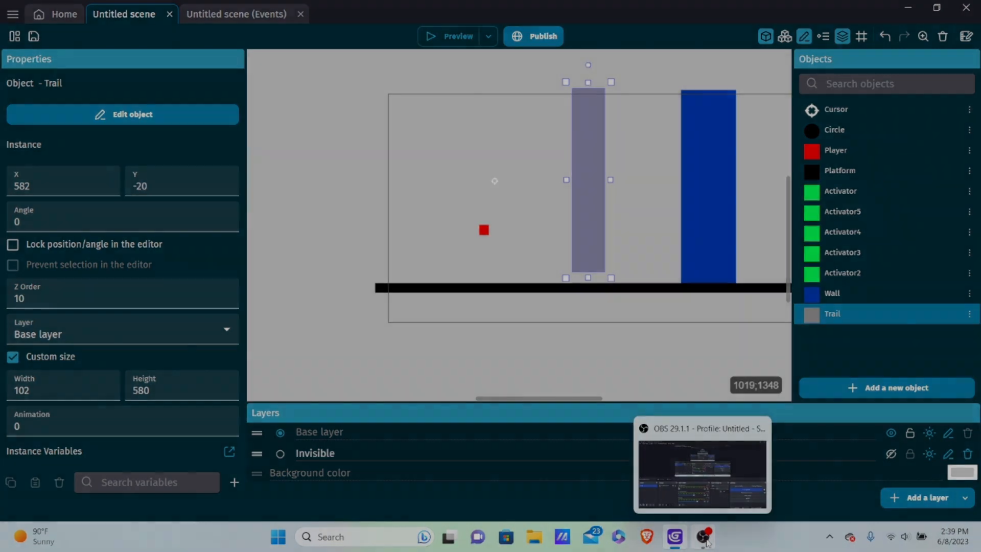